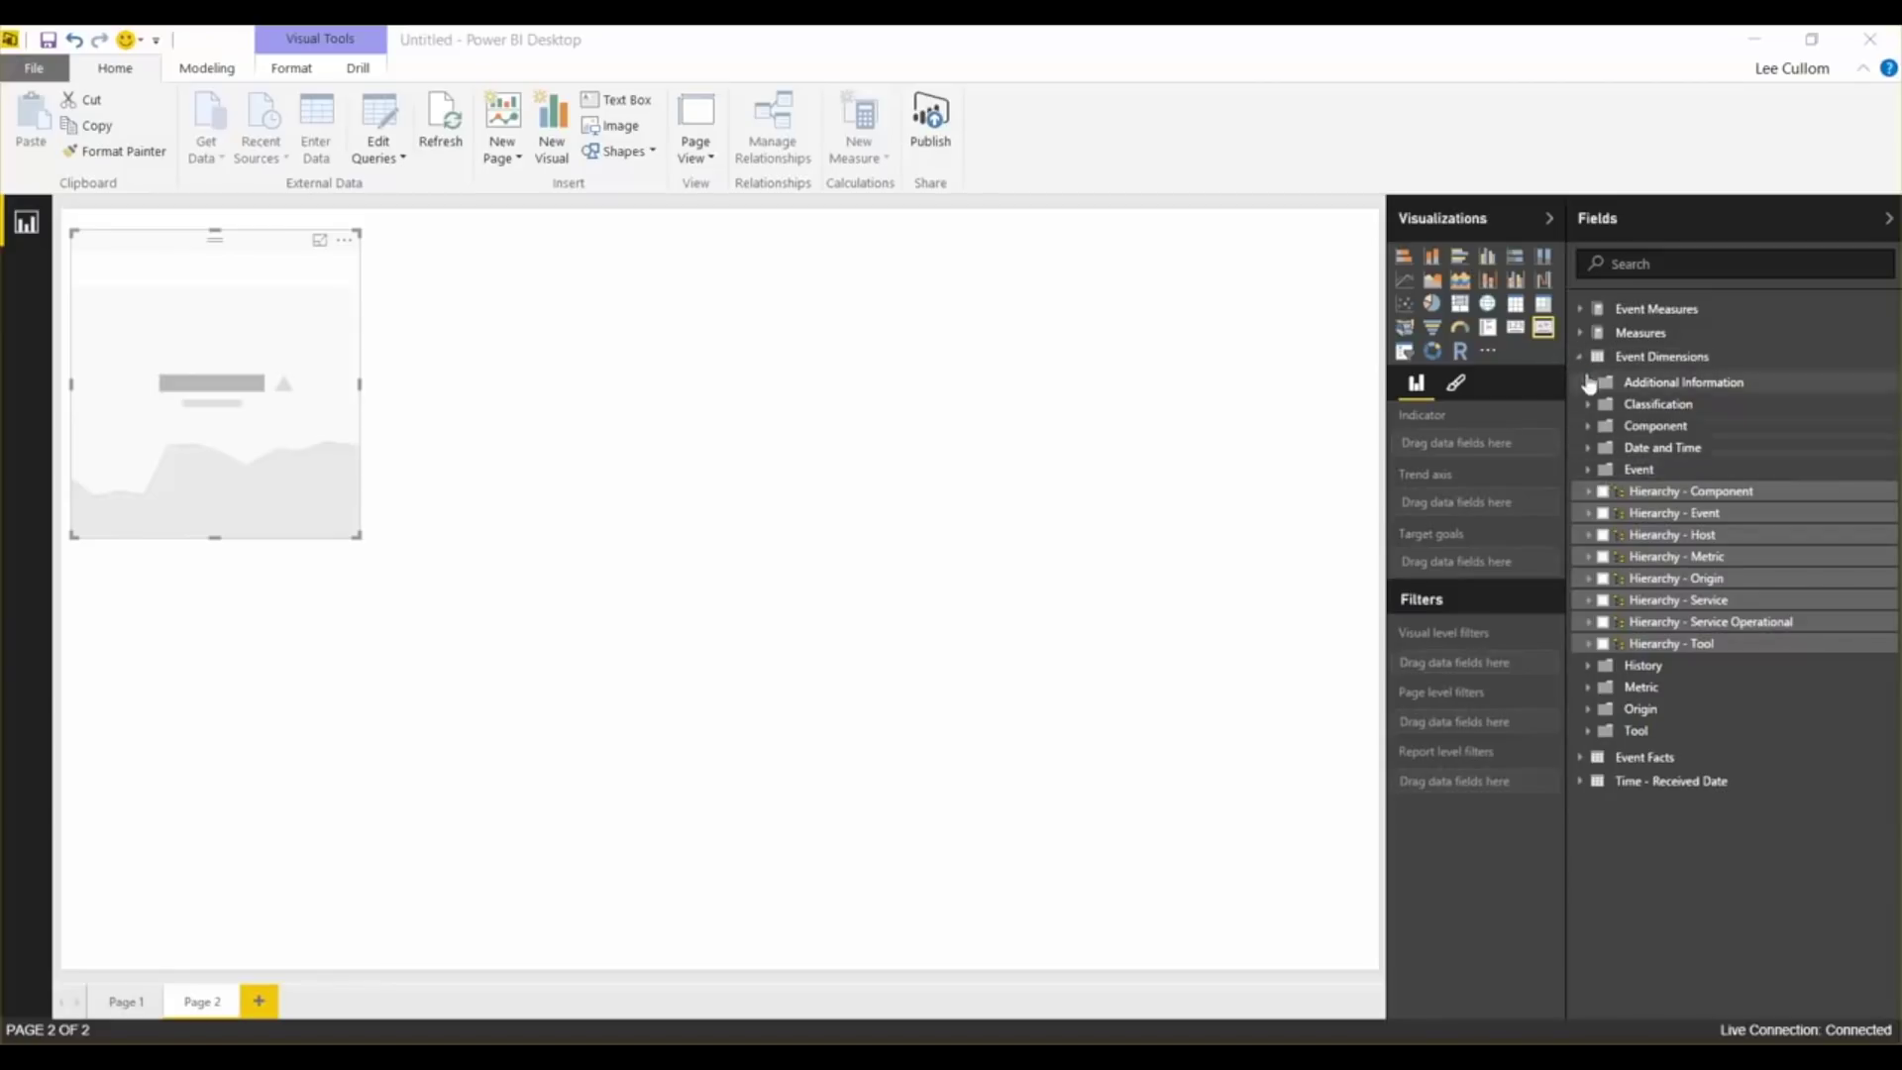
# Expand the Measures table, widen the field list and collapse the measure folders
pyautogui.click(1583, 335)
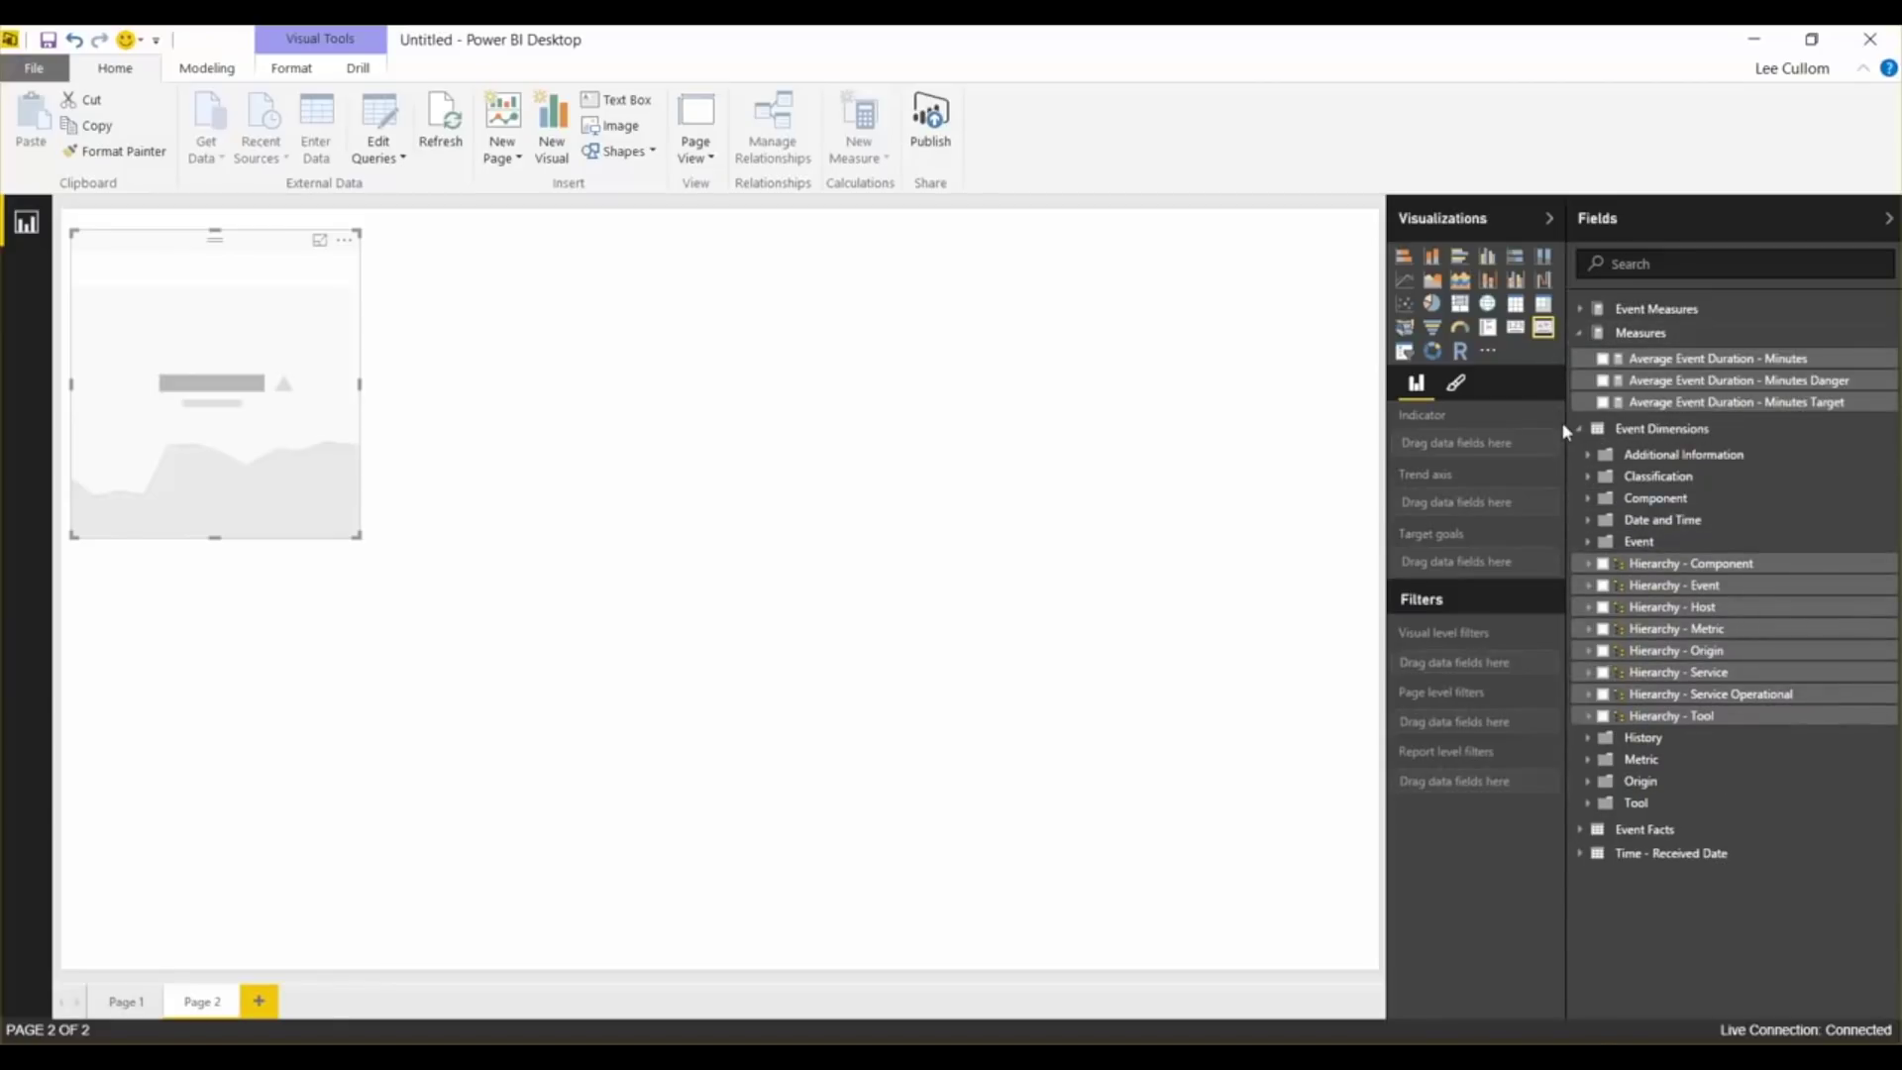
pyautogui.moveTo(1569, 430); pyautogui.dragTo(1472, 436)
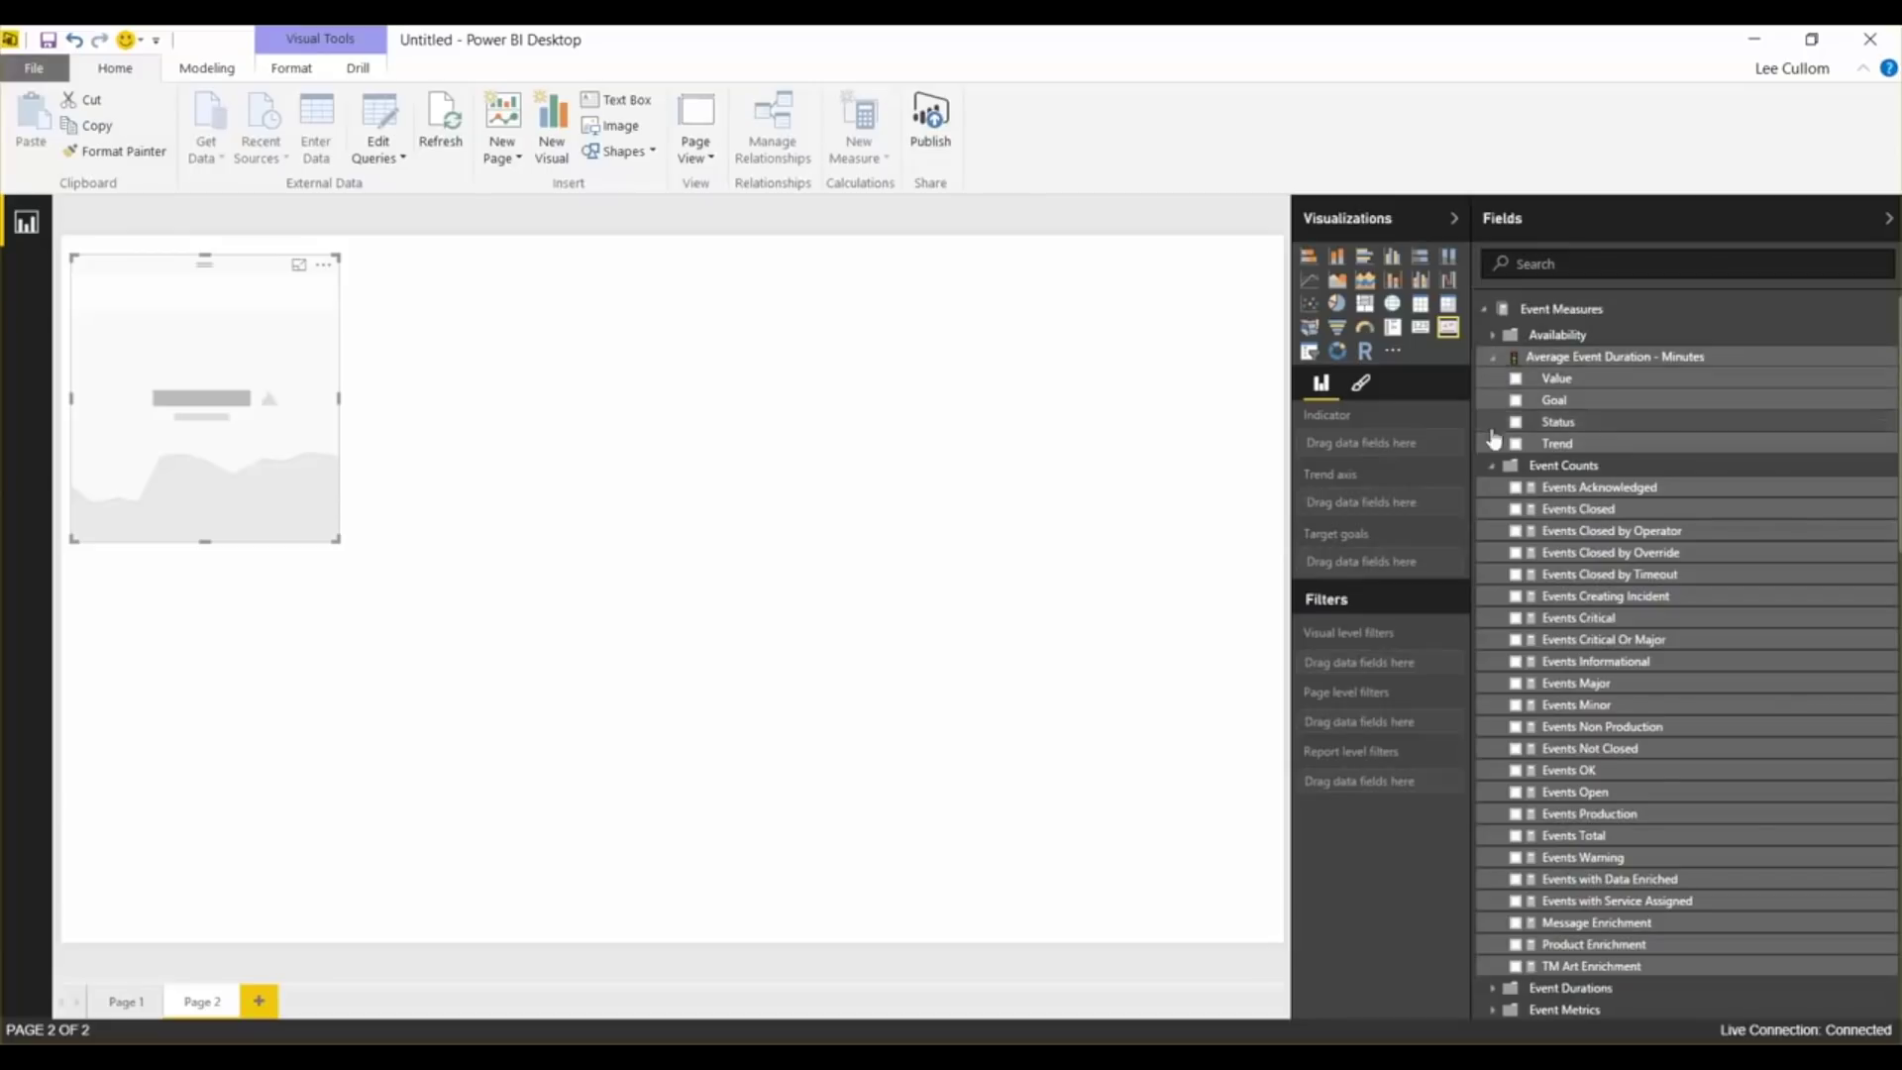
pyautogui.click(1492, 465)
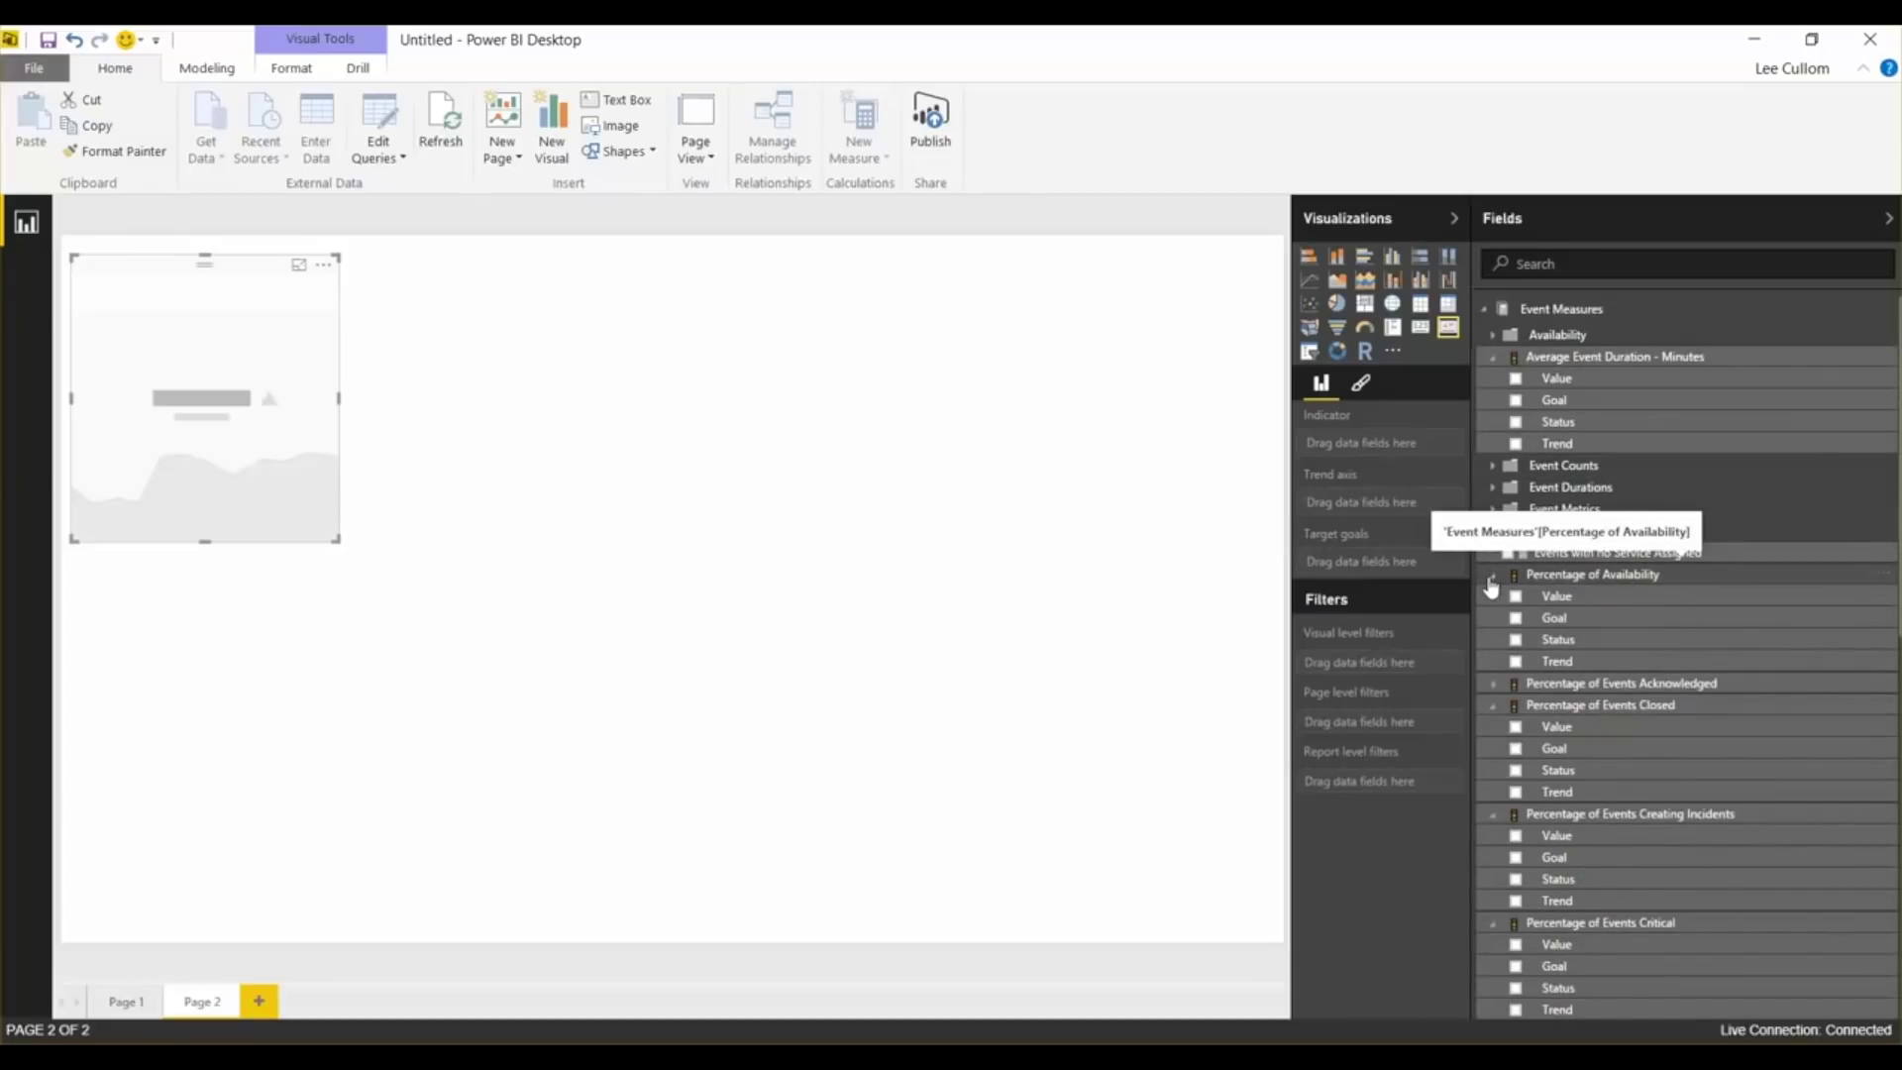
pyautogui.click(1493, 358)
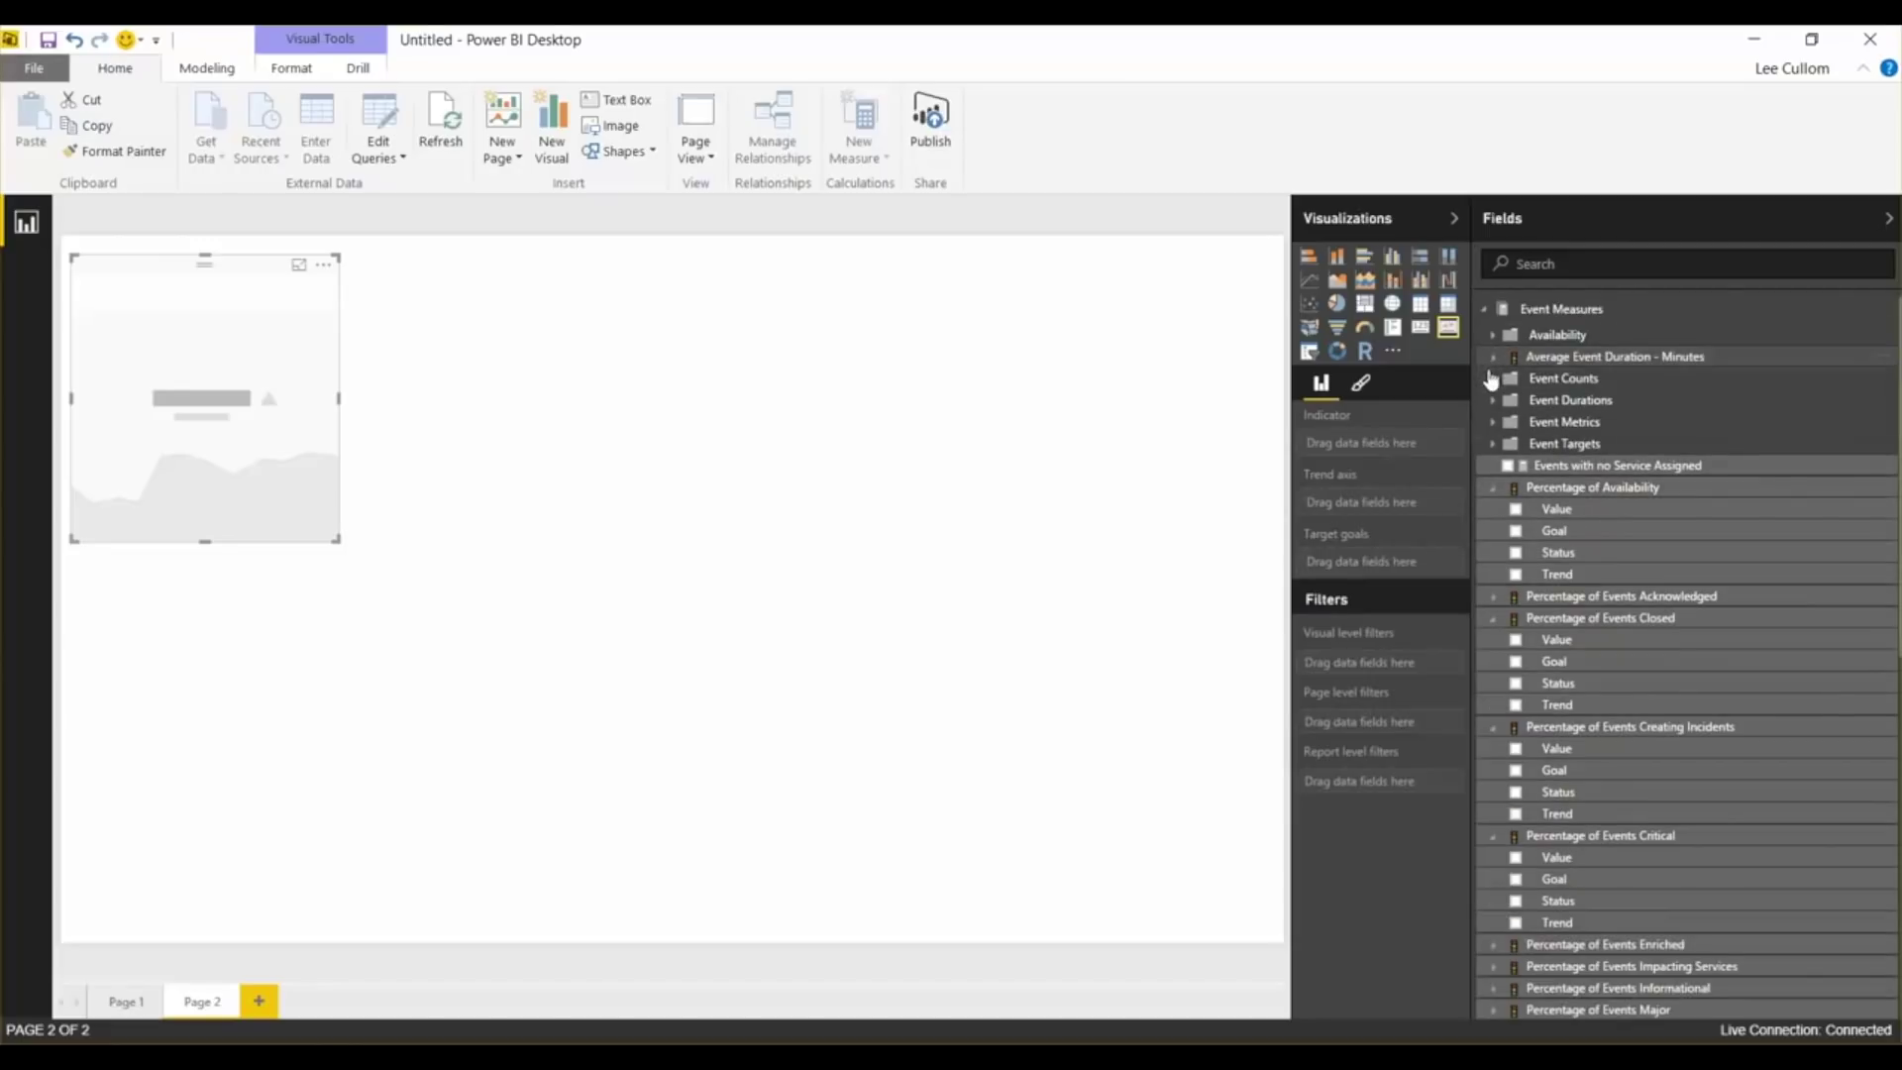
pyautogui.click(1493, 487)
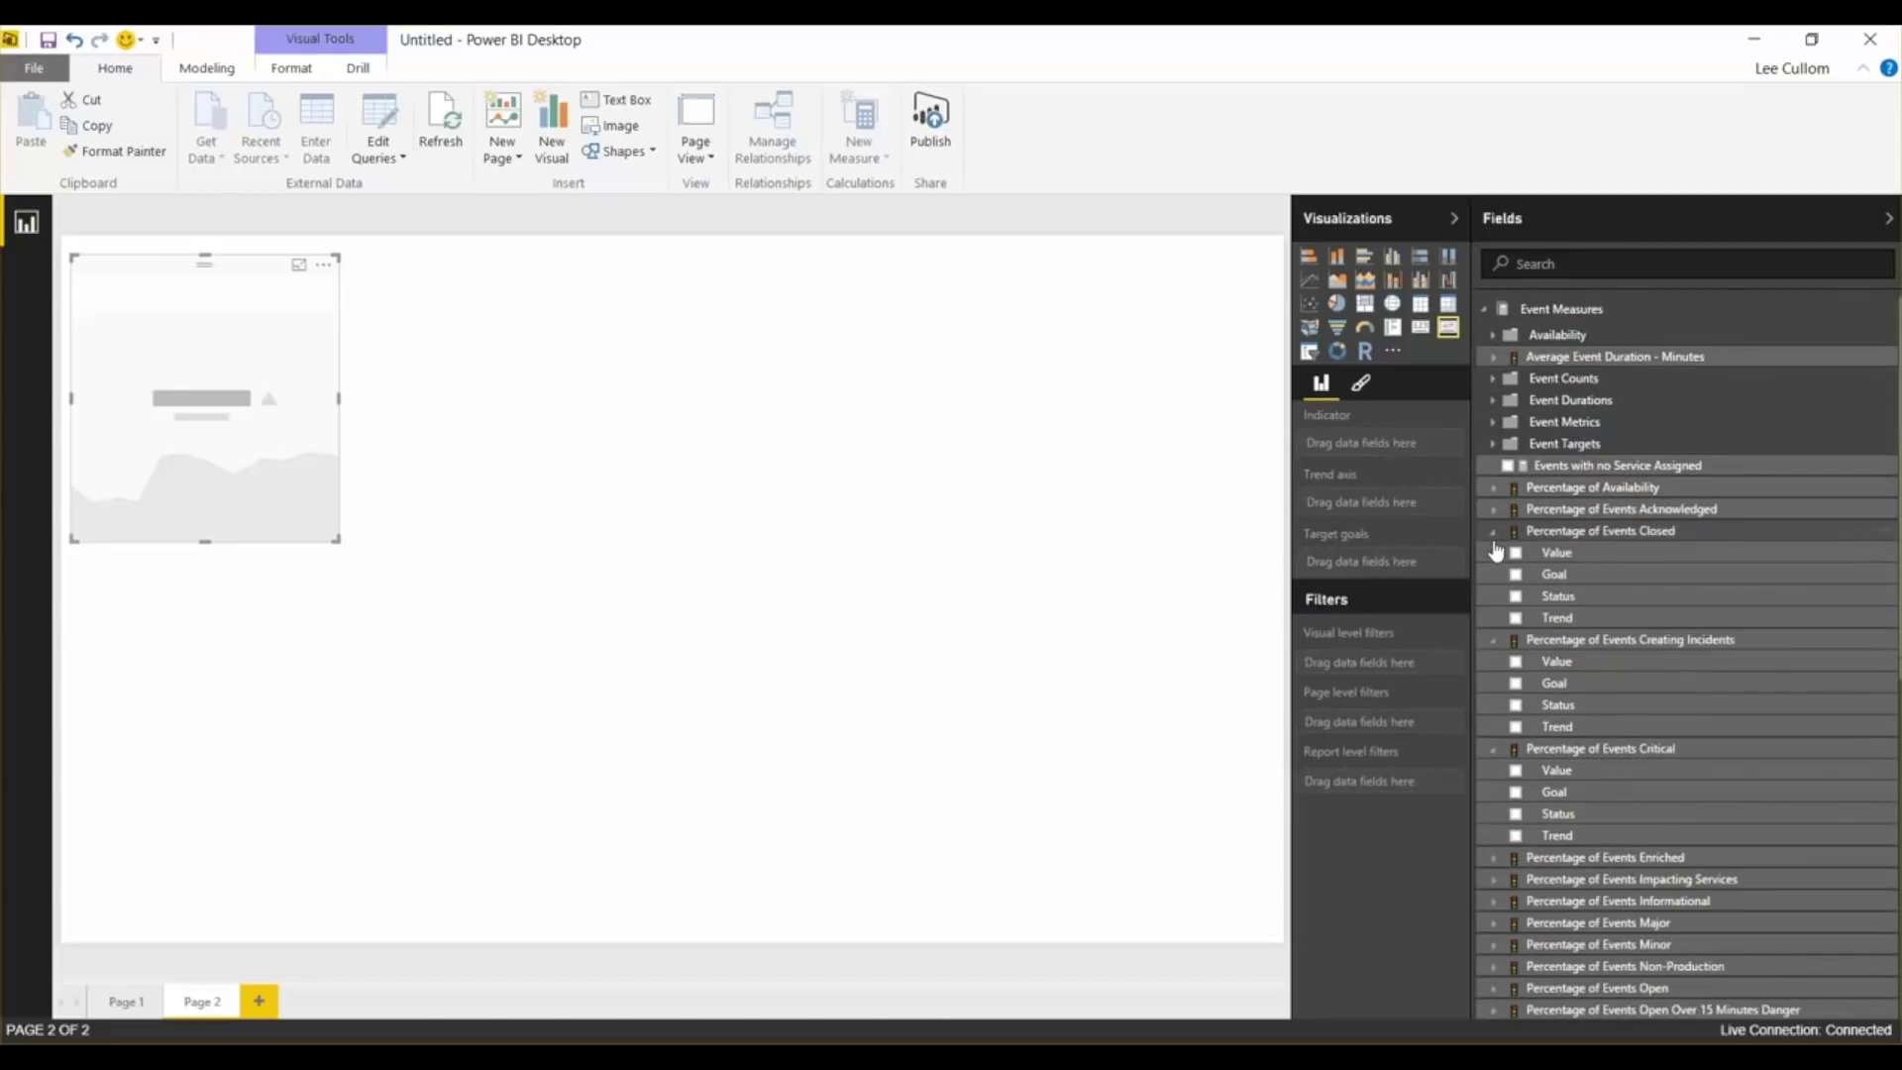
pyautogui.click(1493, 532)
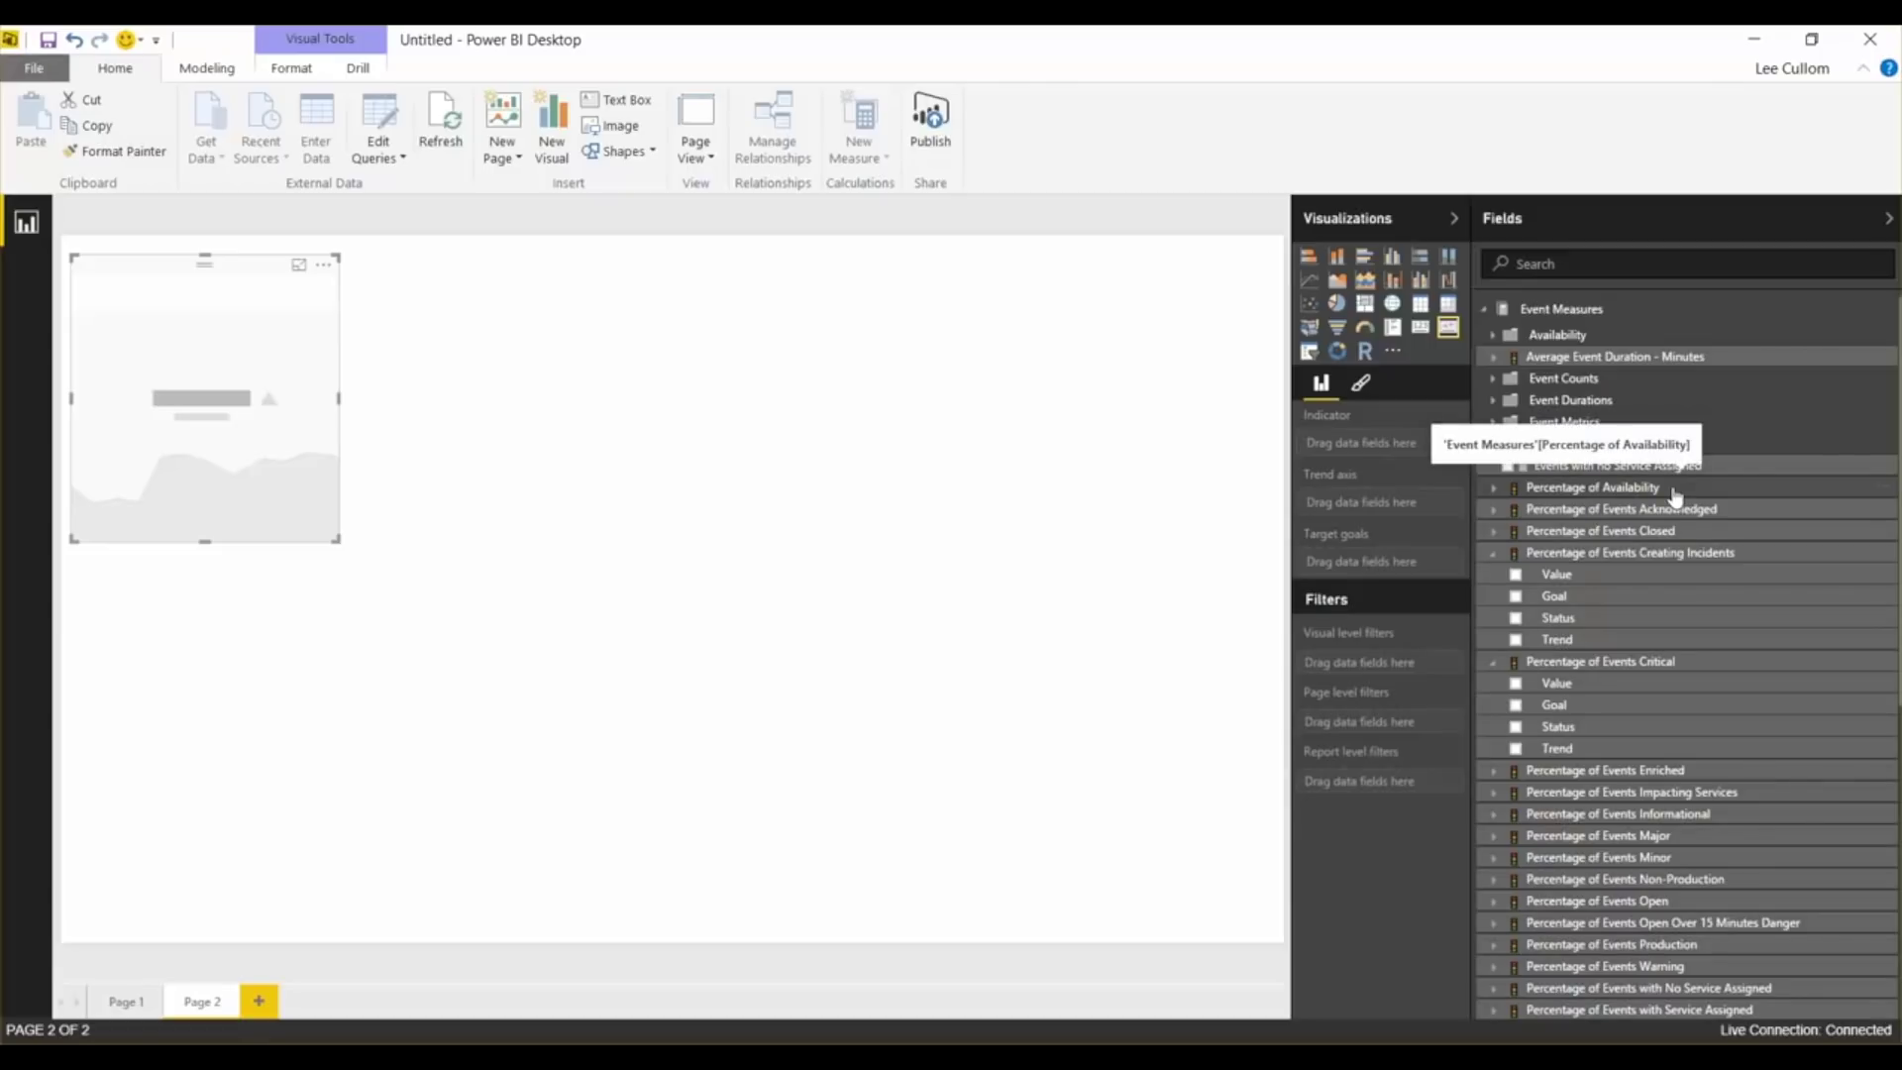
# Set the KPI to Average Event Duration - Minutes Value and Goal, trended by Month (16.4 vs 15.0)
pyautogui.click(1494, 359)
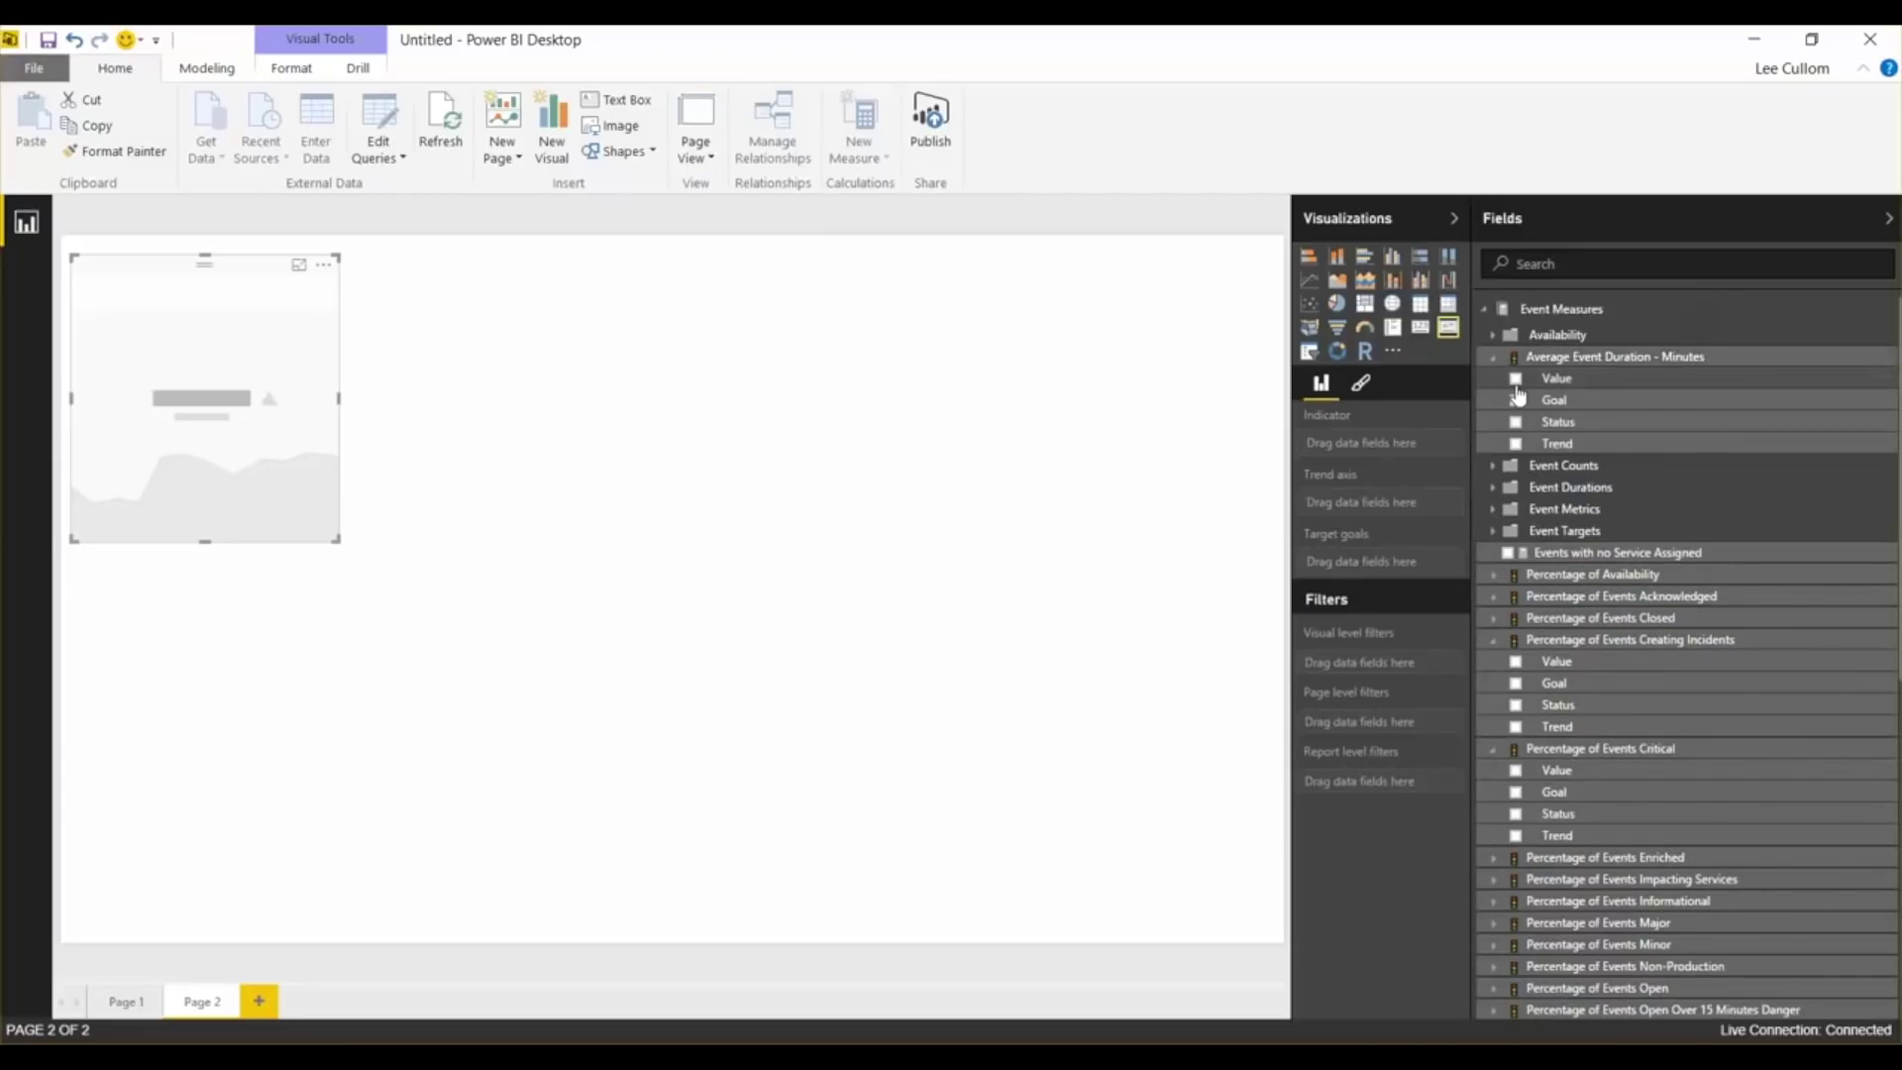
pyautogui.click(1516, 379)
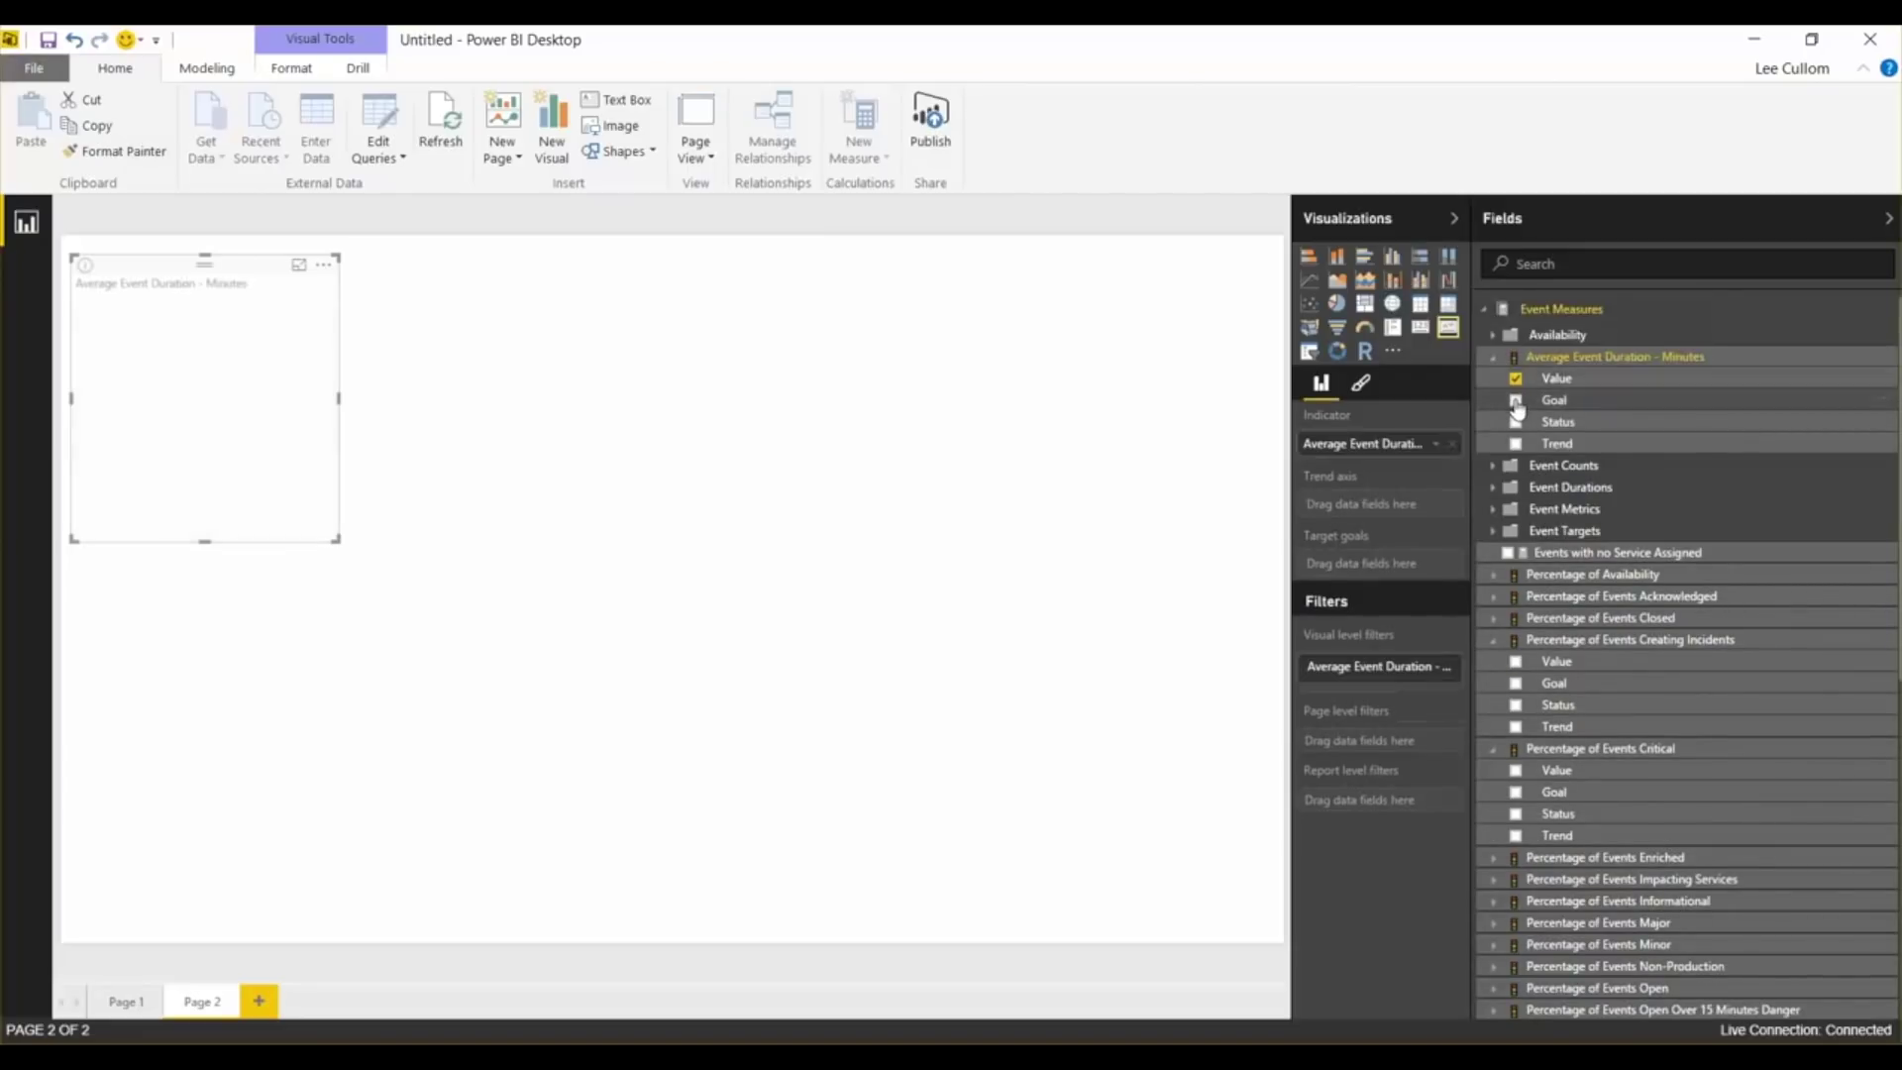
pyautogui.click(1516, 400)
pyautogui.scroll(-10, 1635, 552)
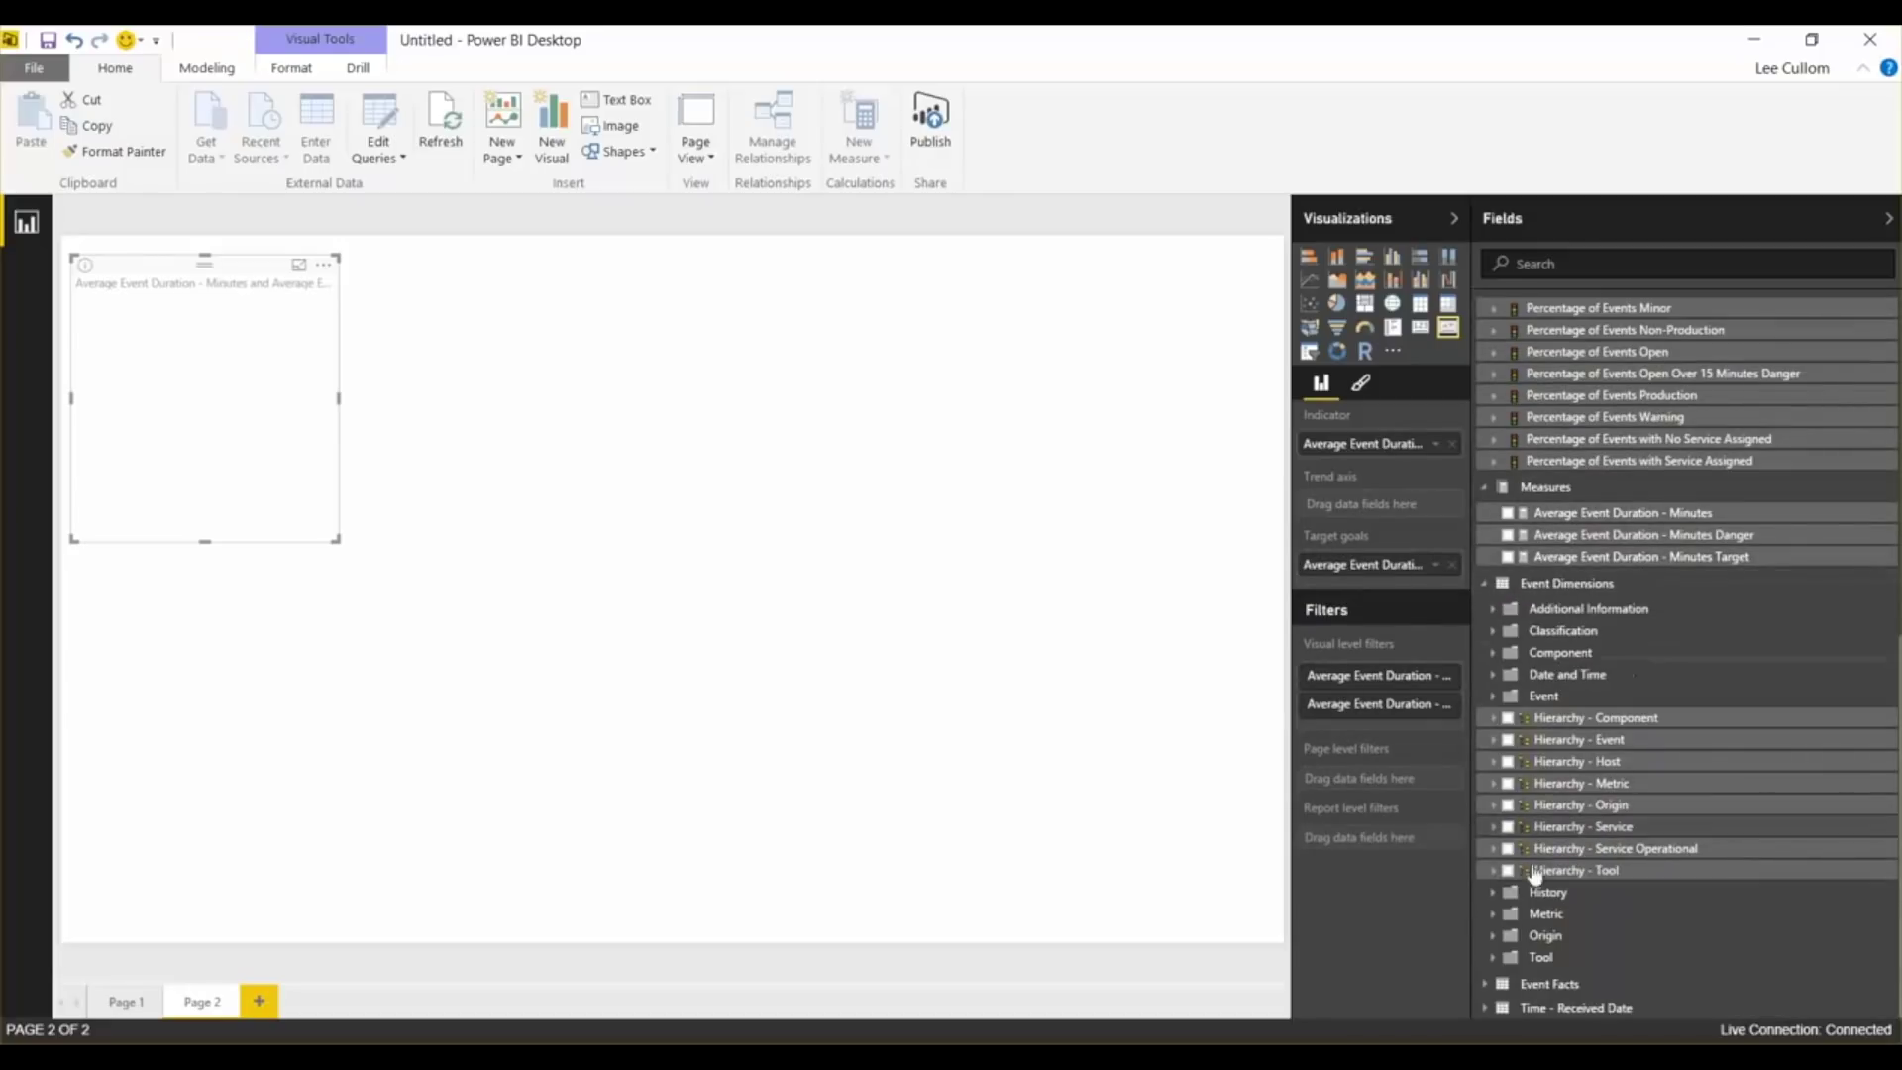
pyautogui.click(1485, 1007)
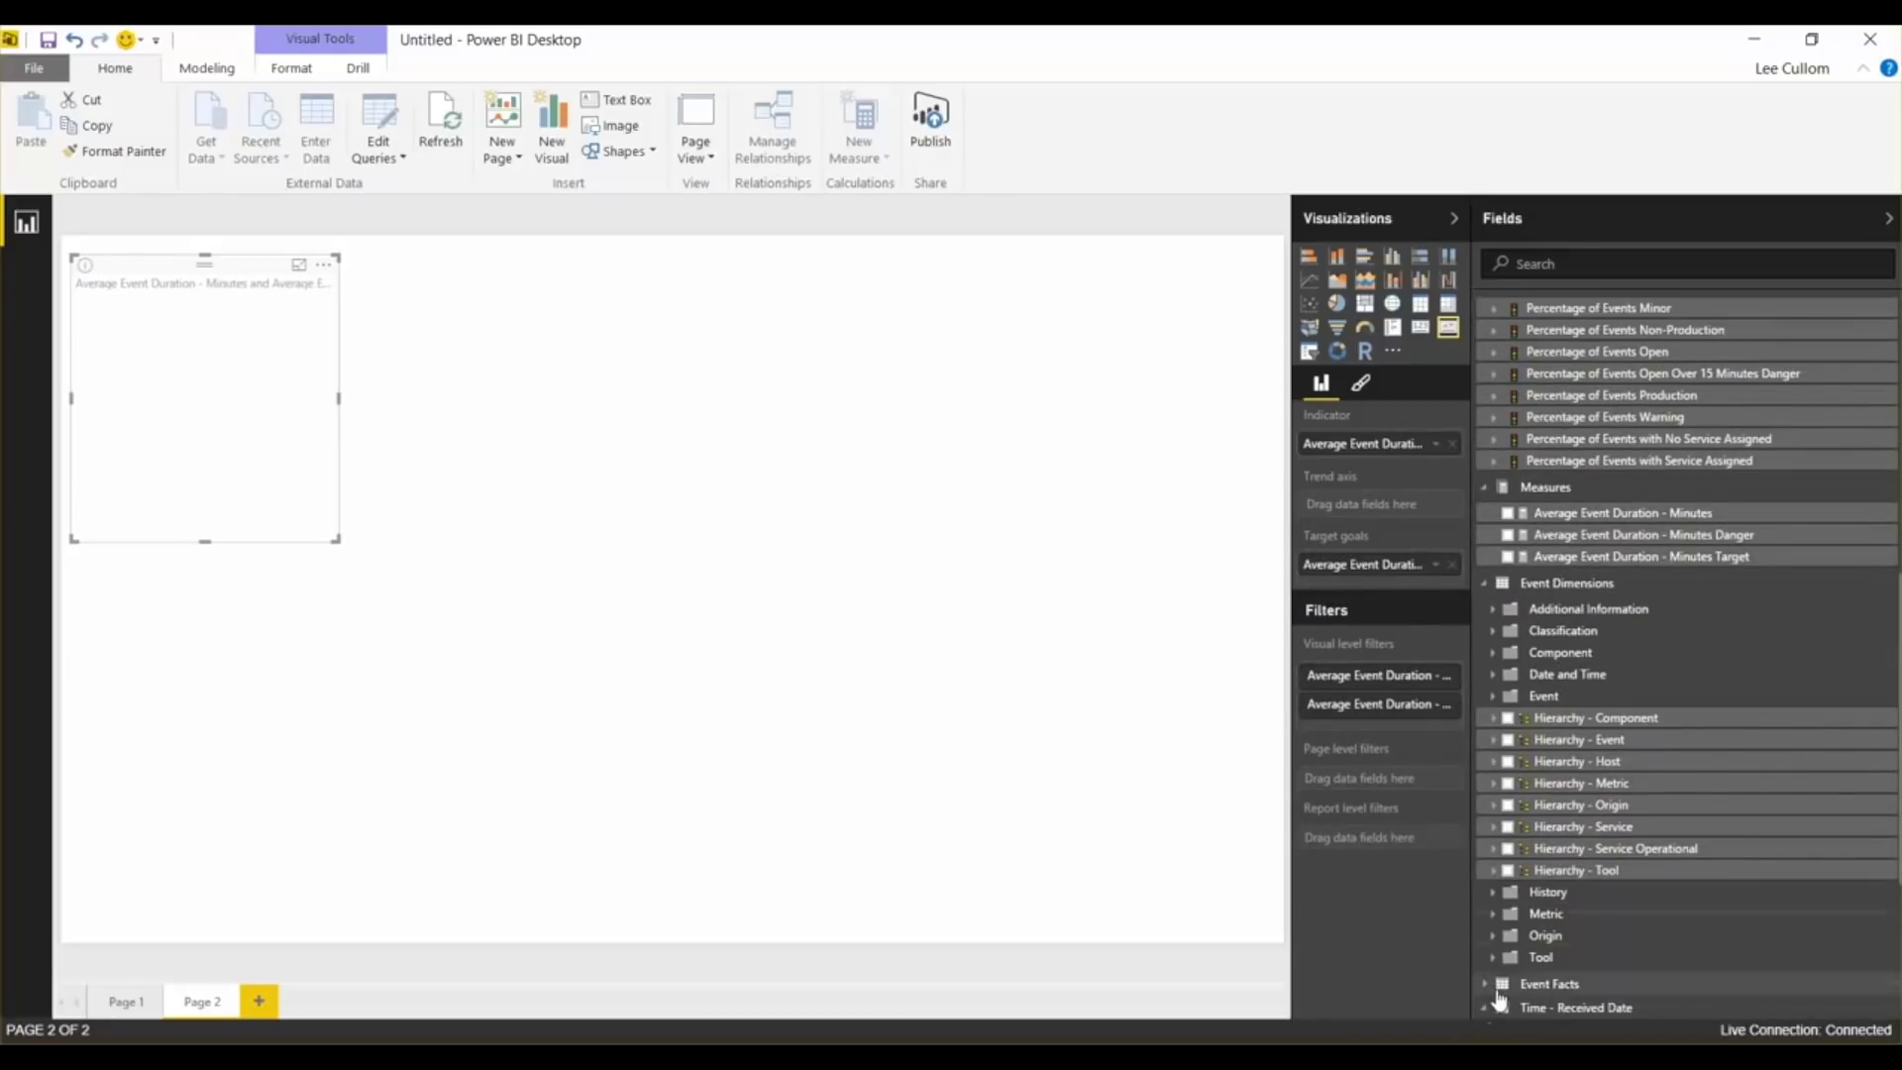
pyautogui.scroll(-5, 1505, 965)
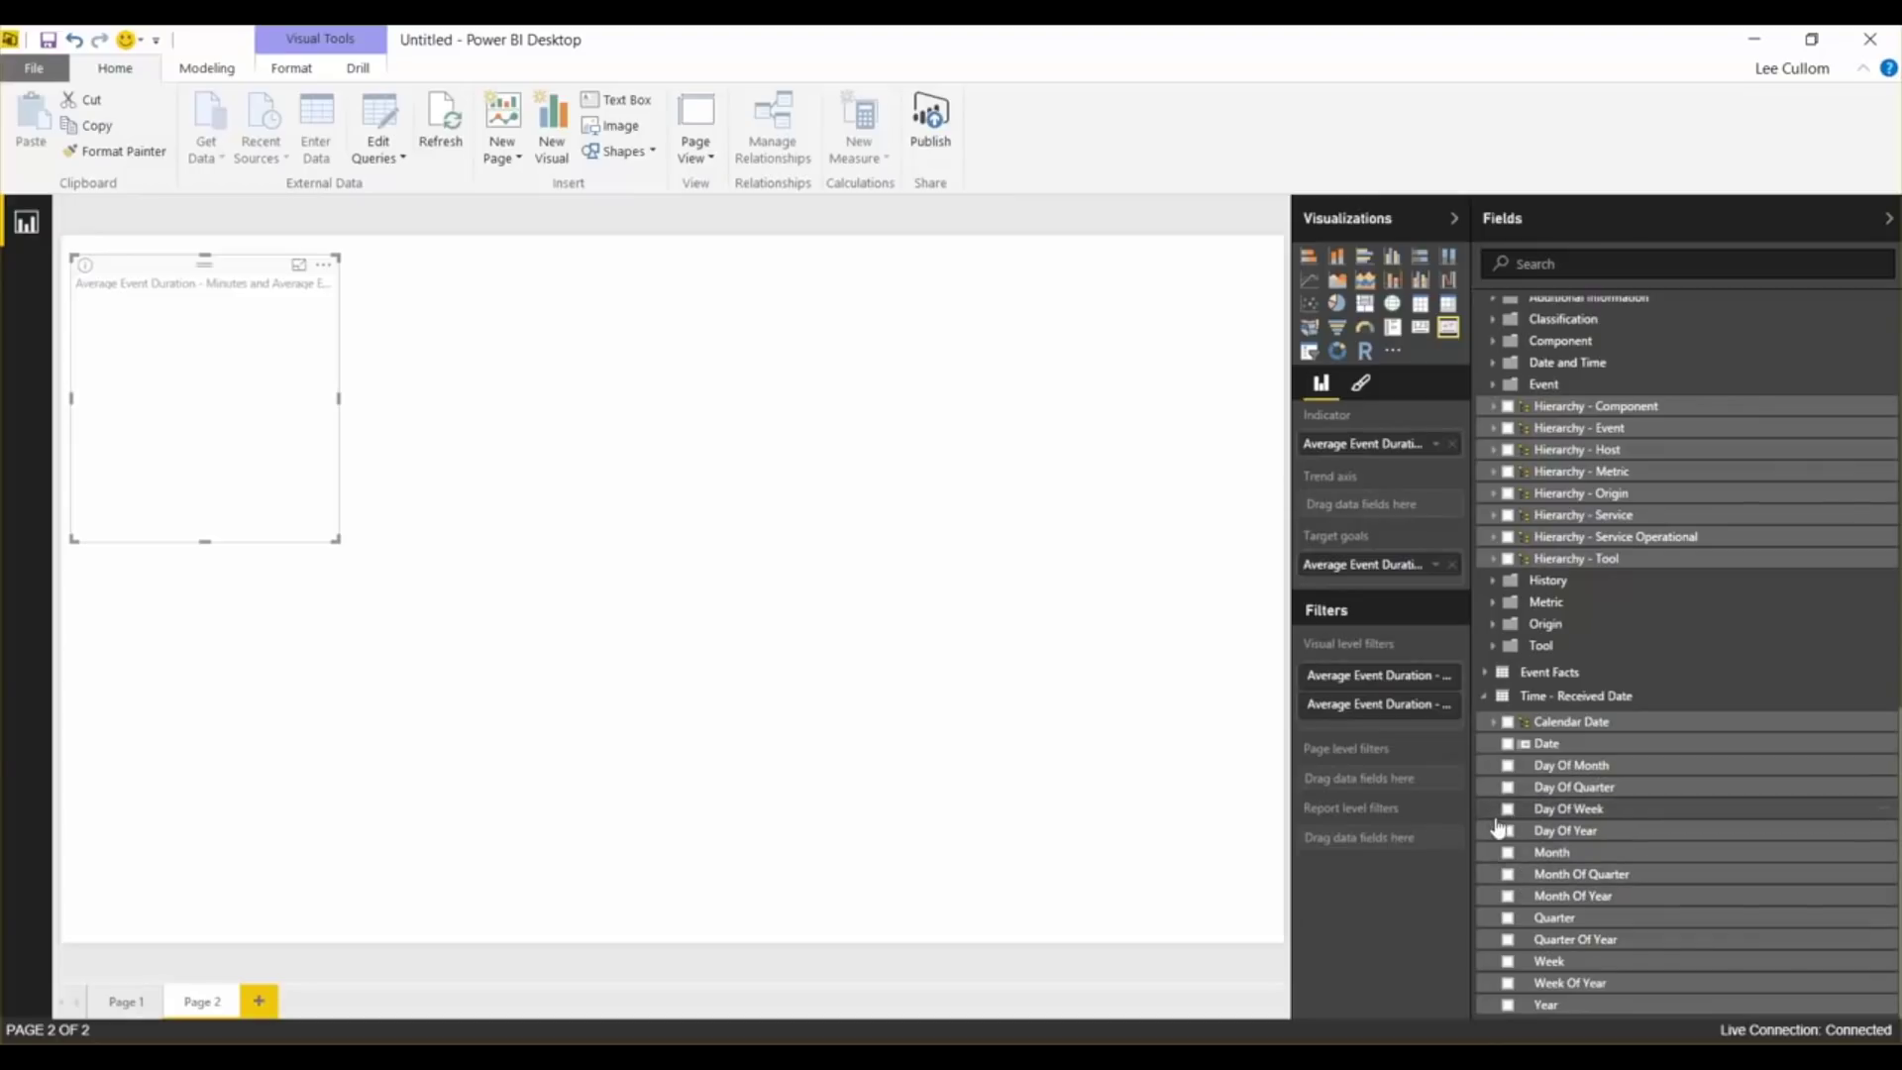
pyautogui.click(1508, 852)
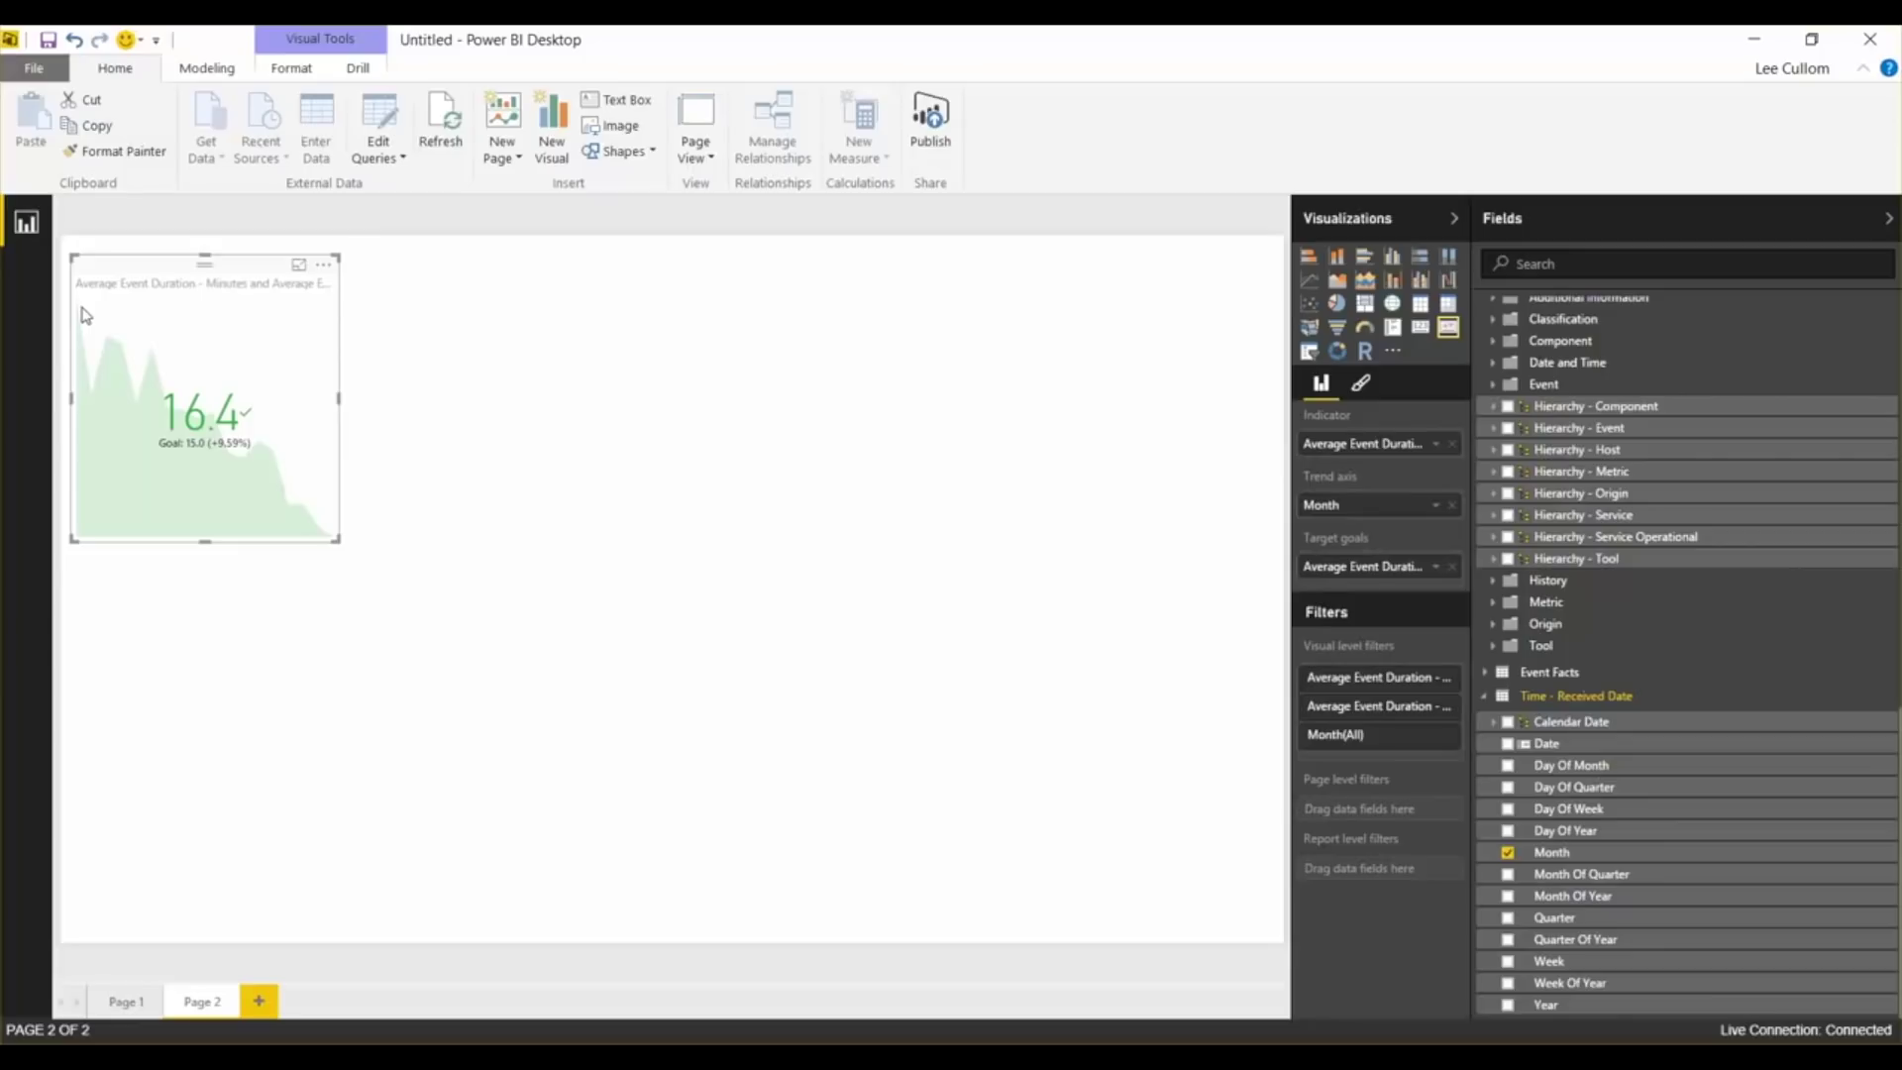
pyautogui.click(428, 353)
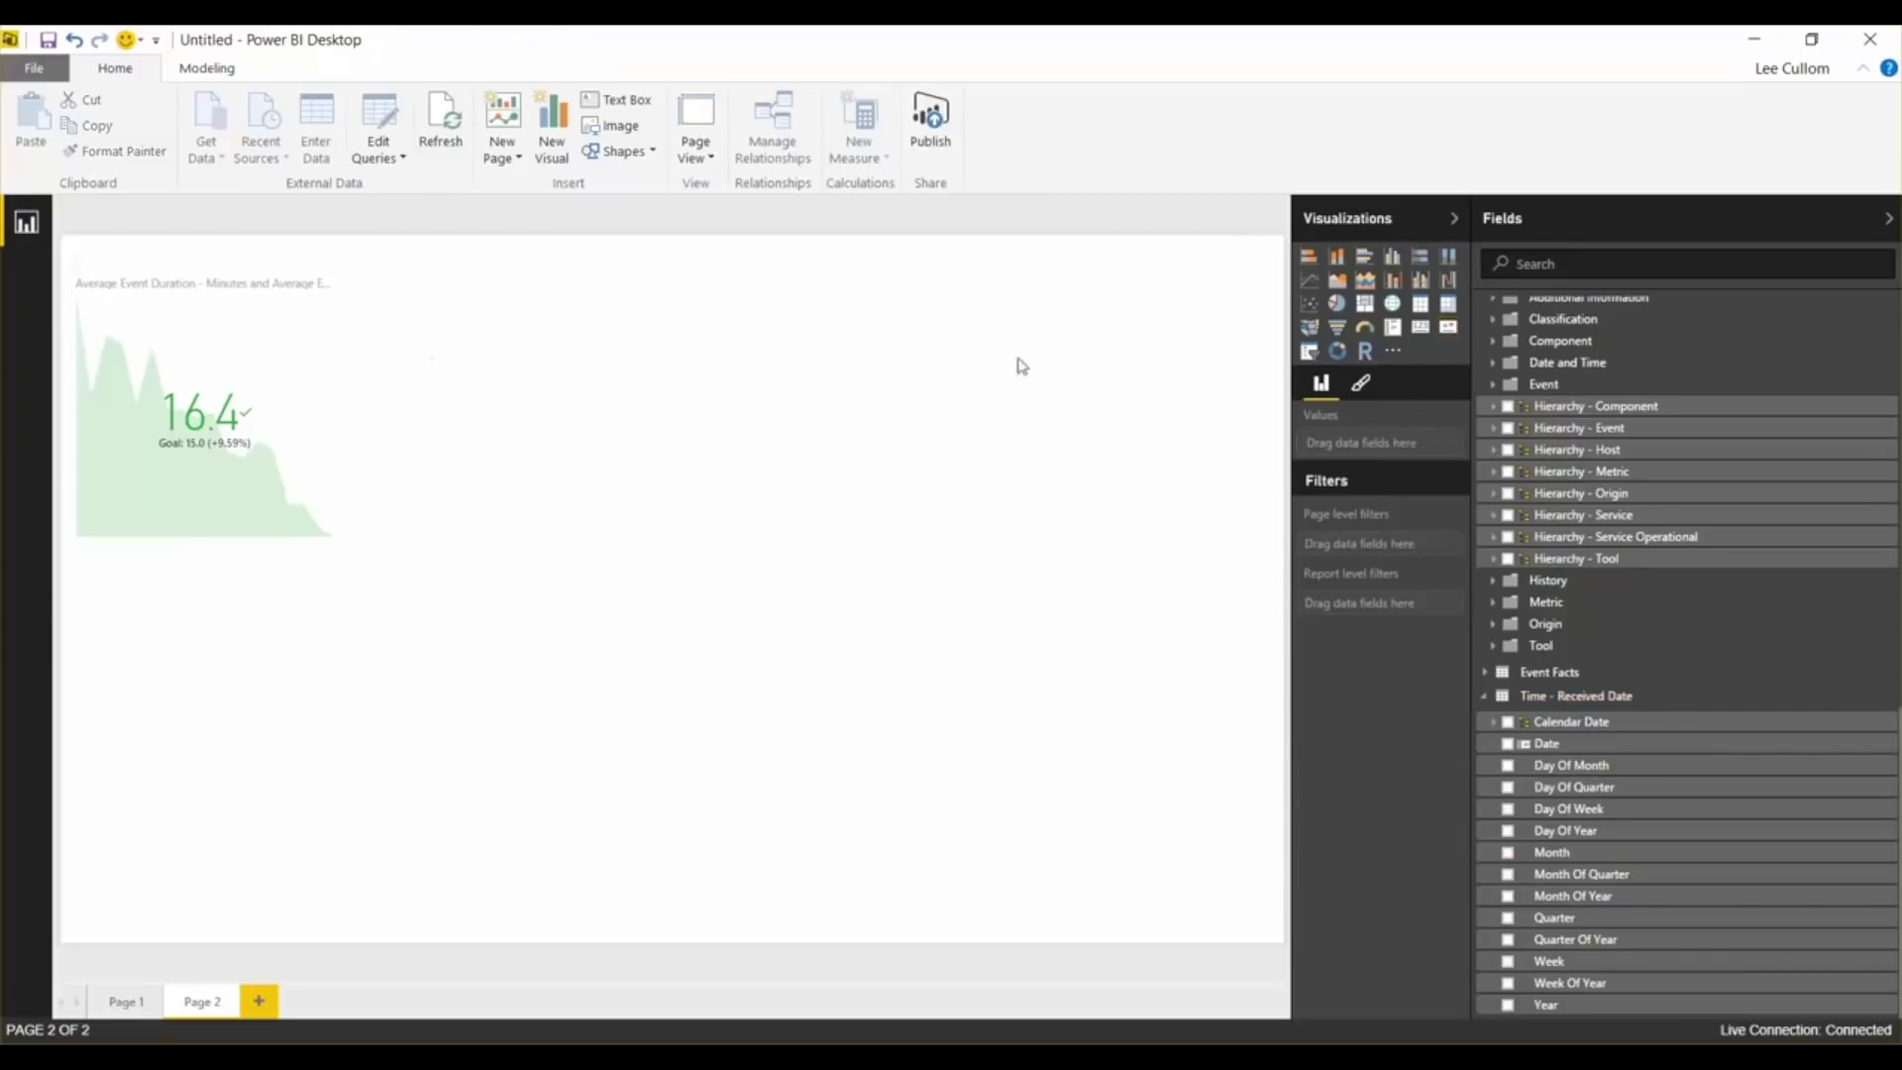
# Place a card right of the KPI showing Events Critical (9,151)
pyautogui.click(1423, 331)
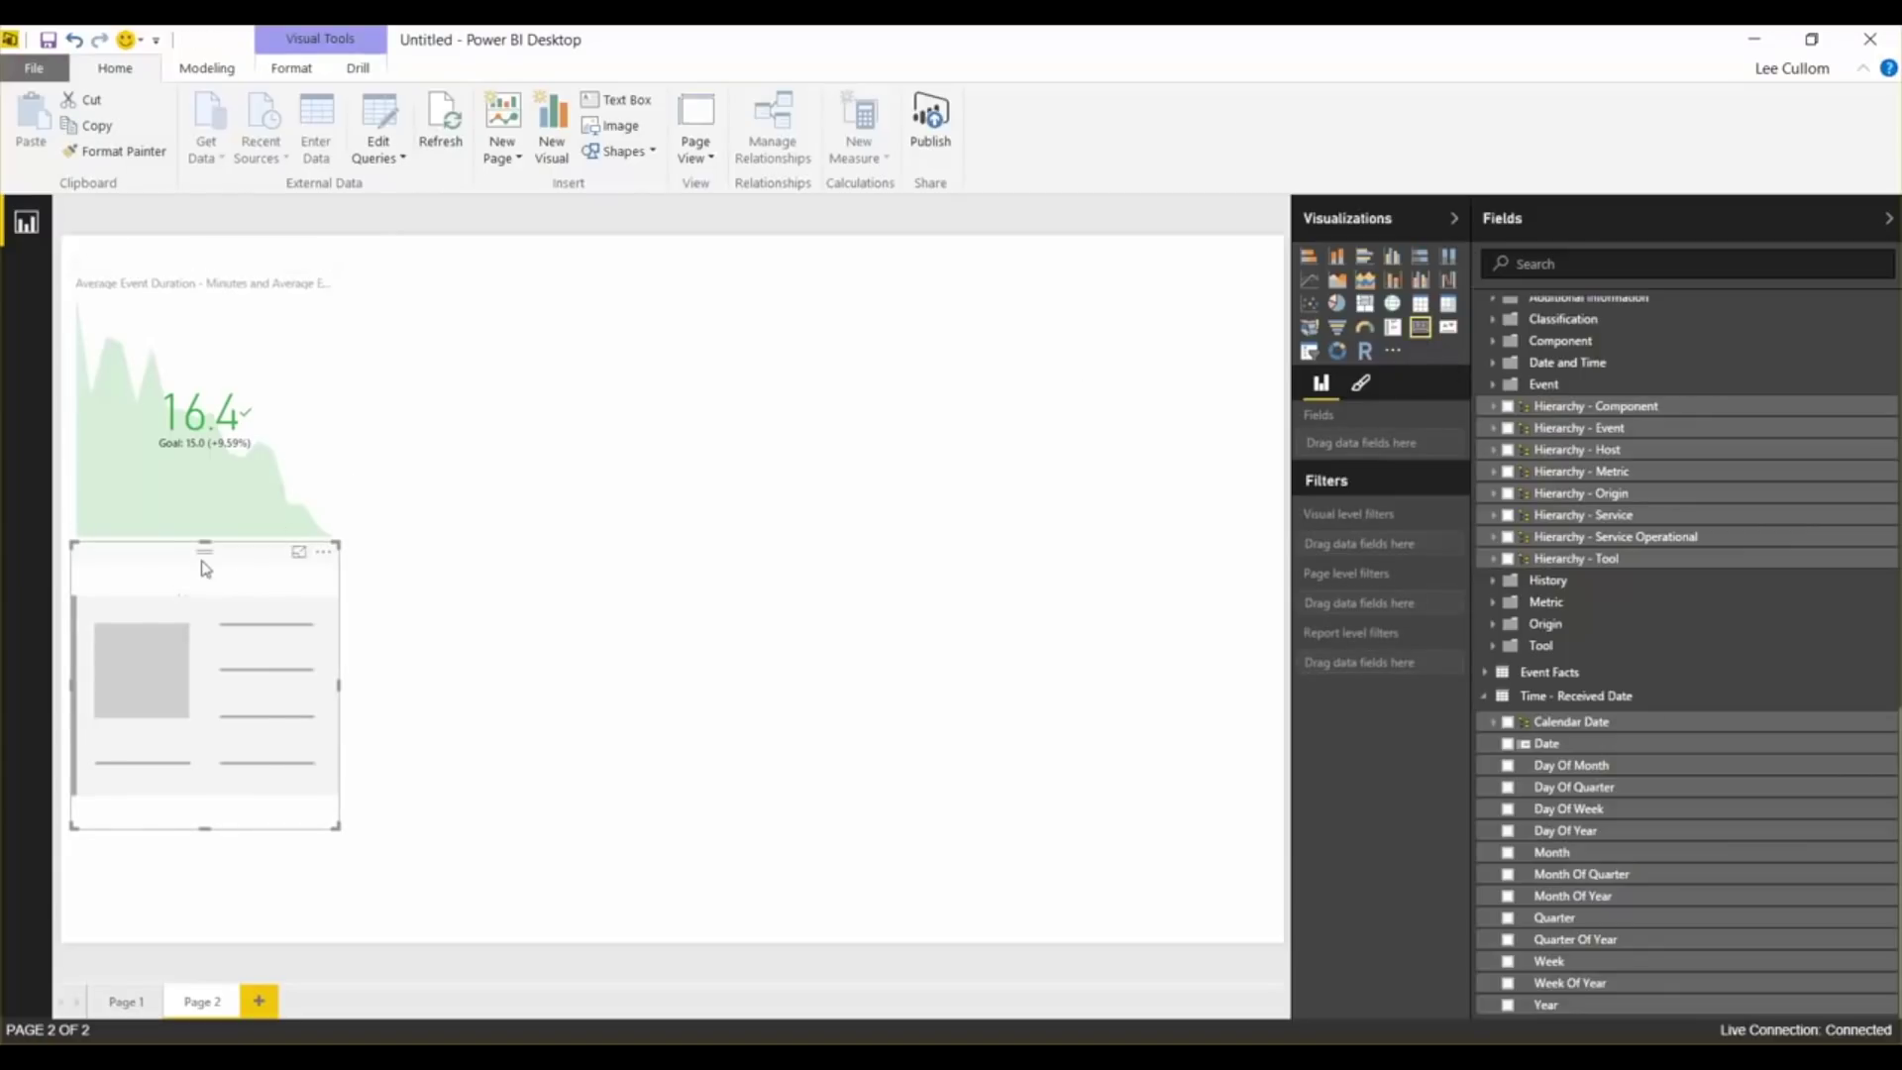
pyautogui.moveTo(205, 567); pyautogui.dragTo(500, 294)
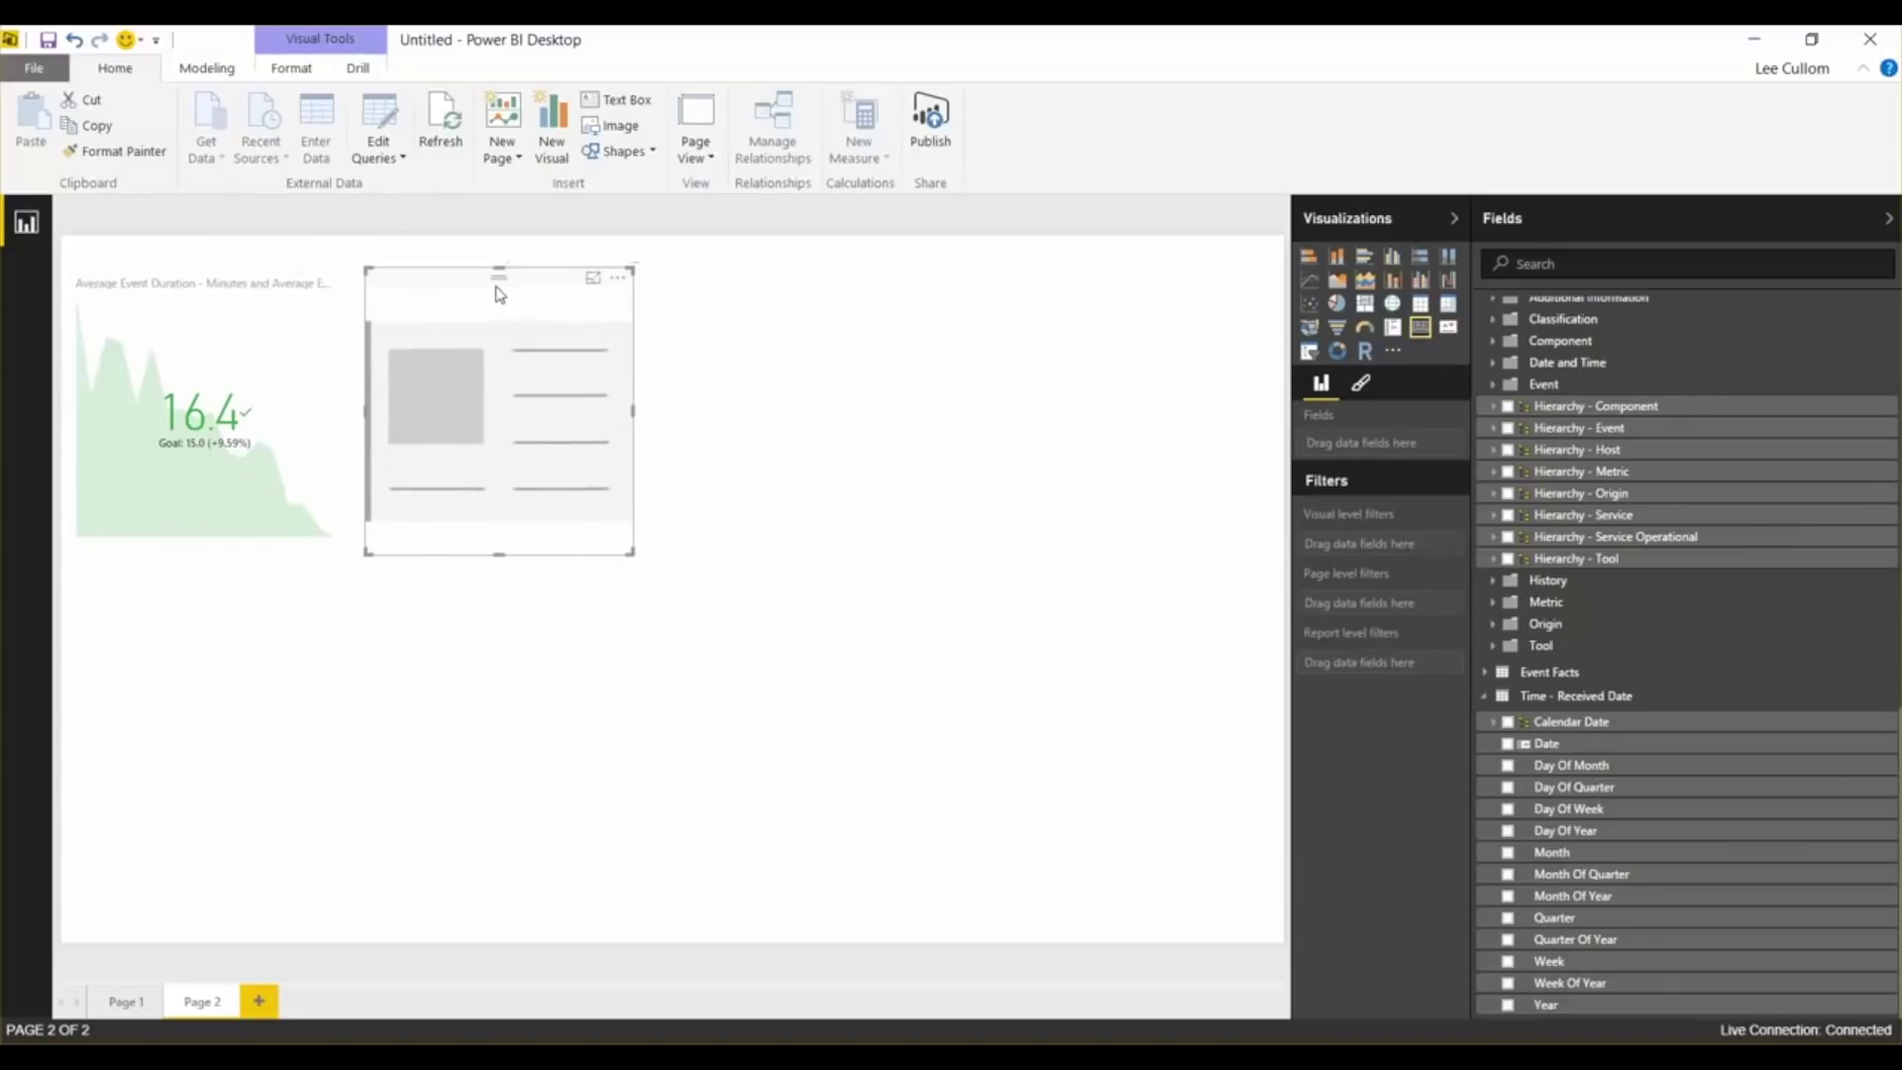
pyautogui.click(1571, 266)
pyautogui.write('critical')
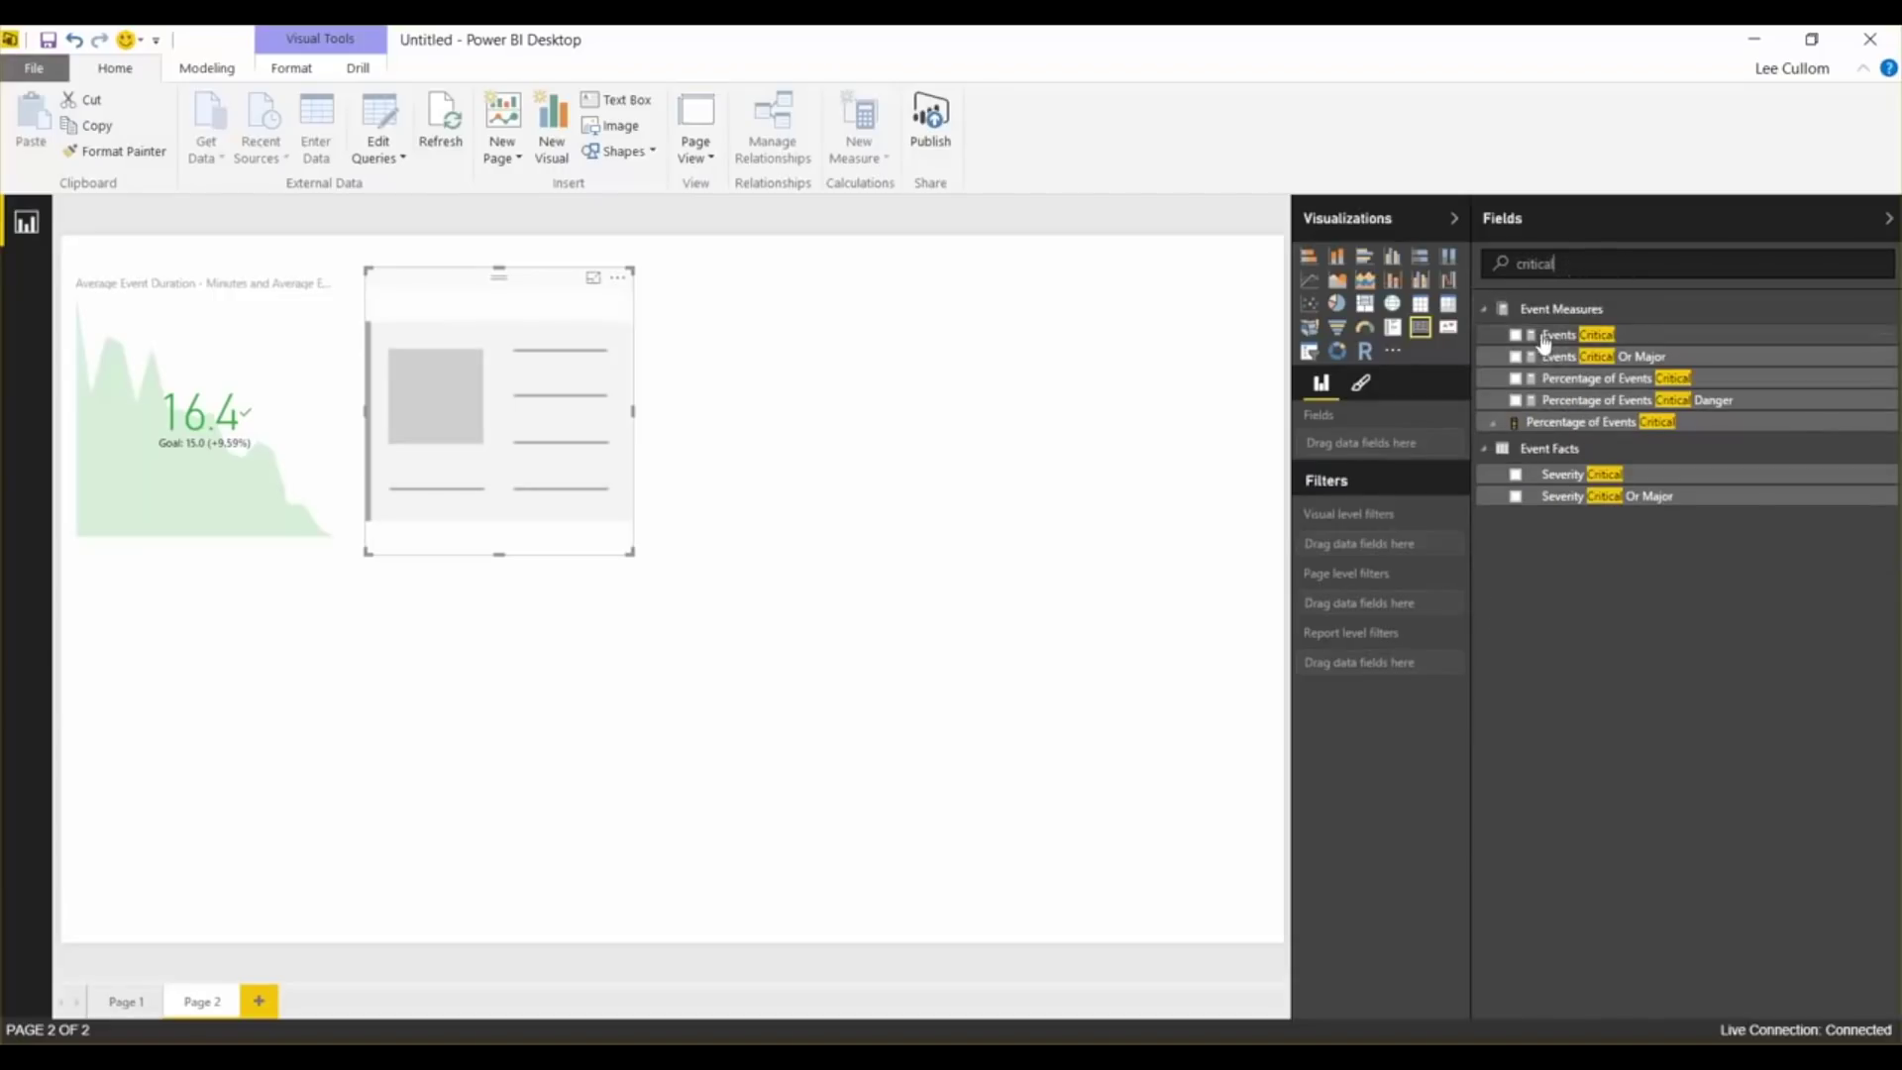
pyautogui.click(1515, 335)
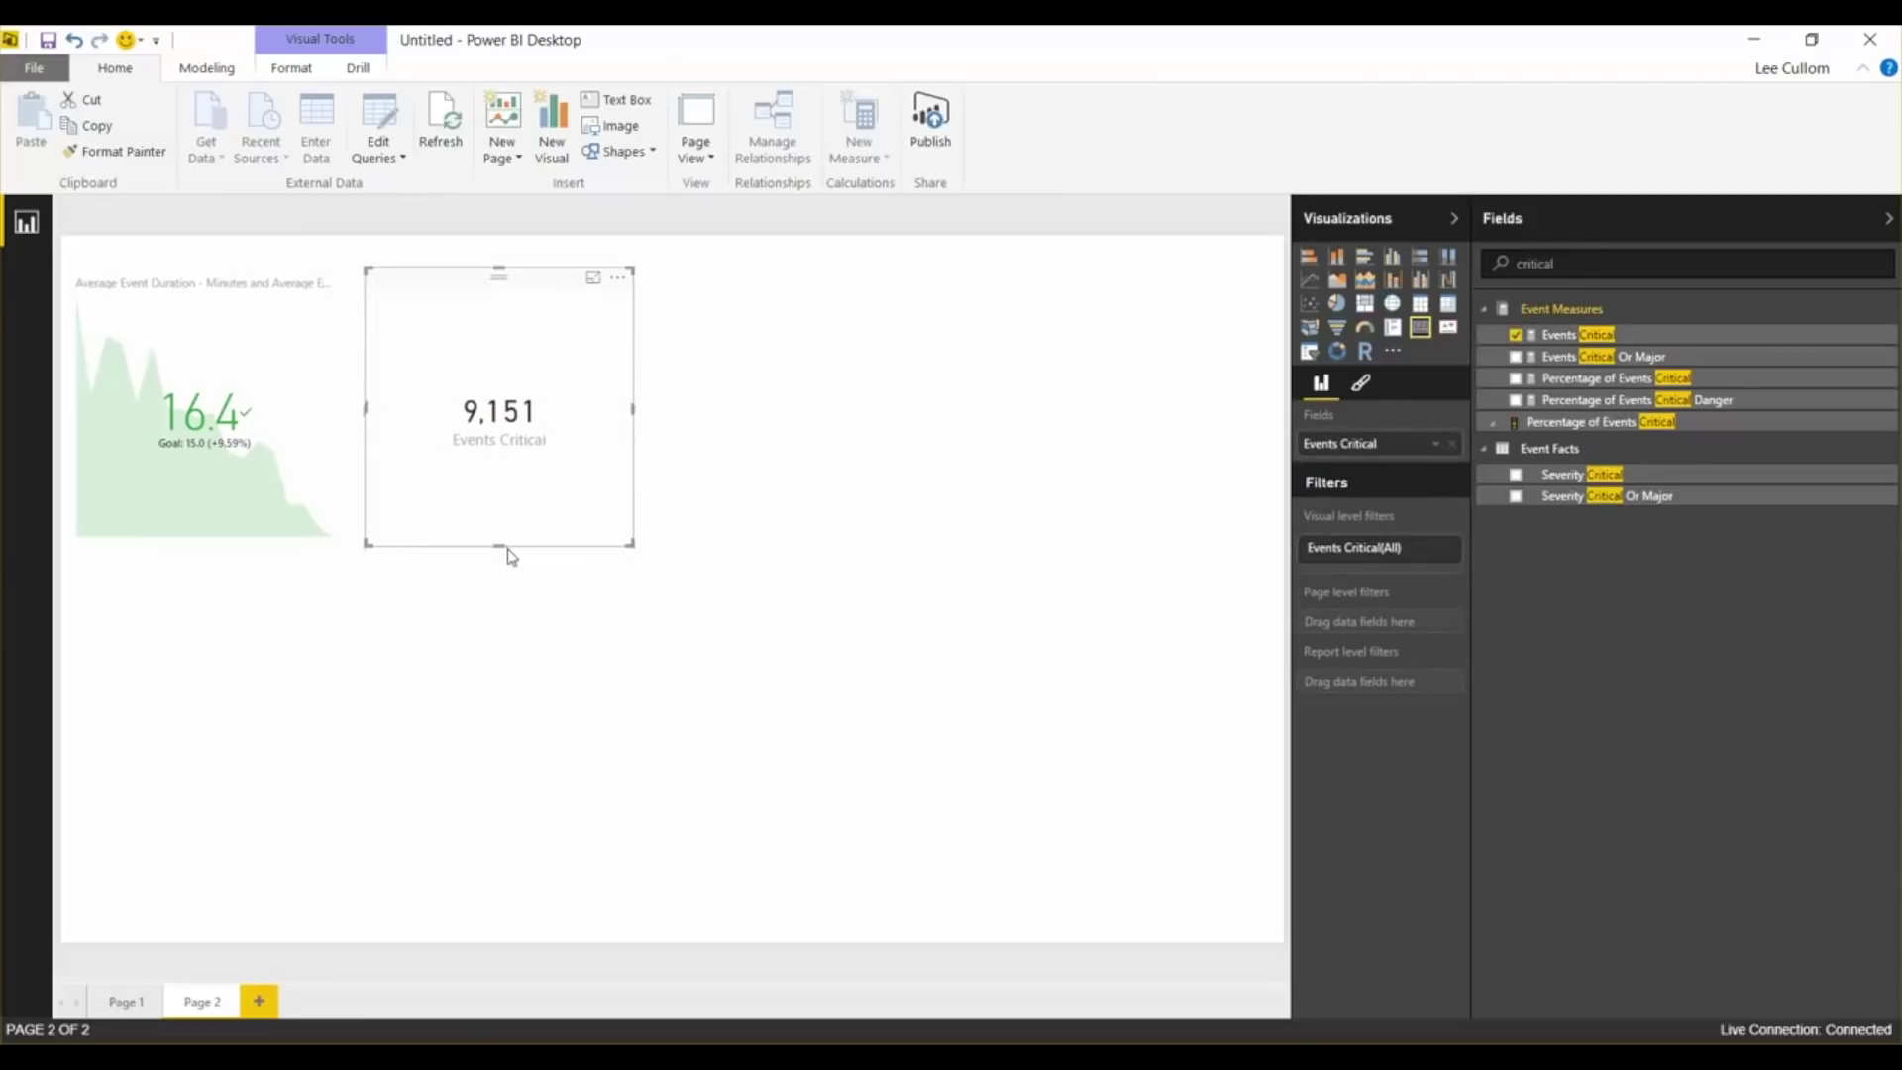
pyautogui.click(645, 515)
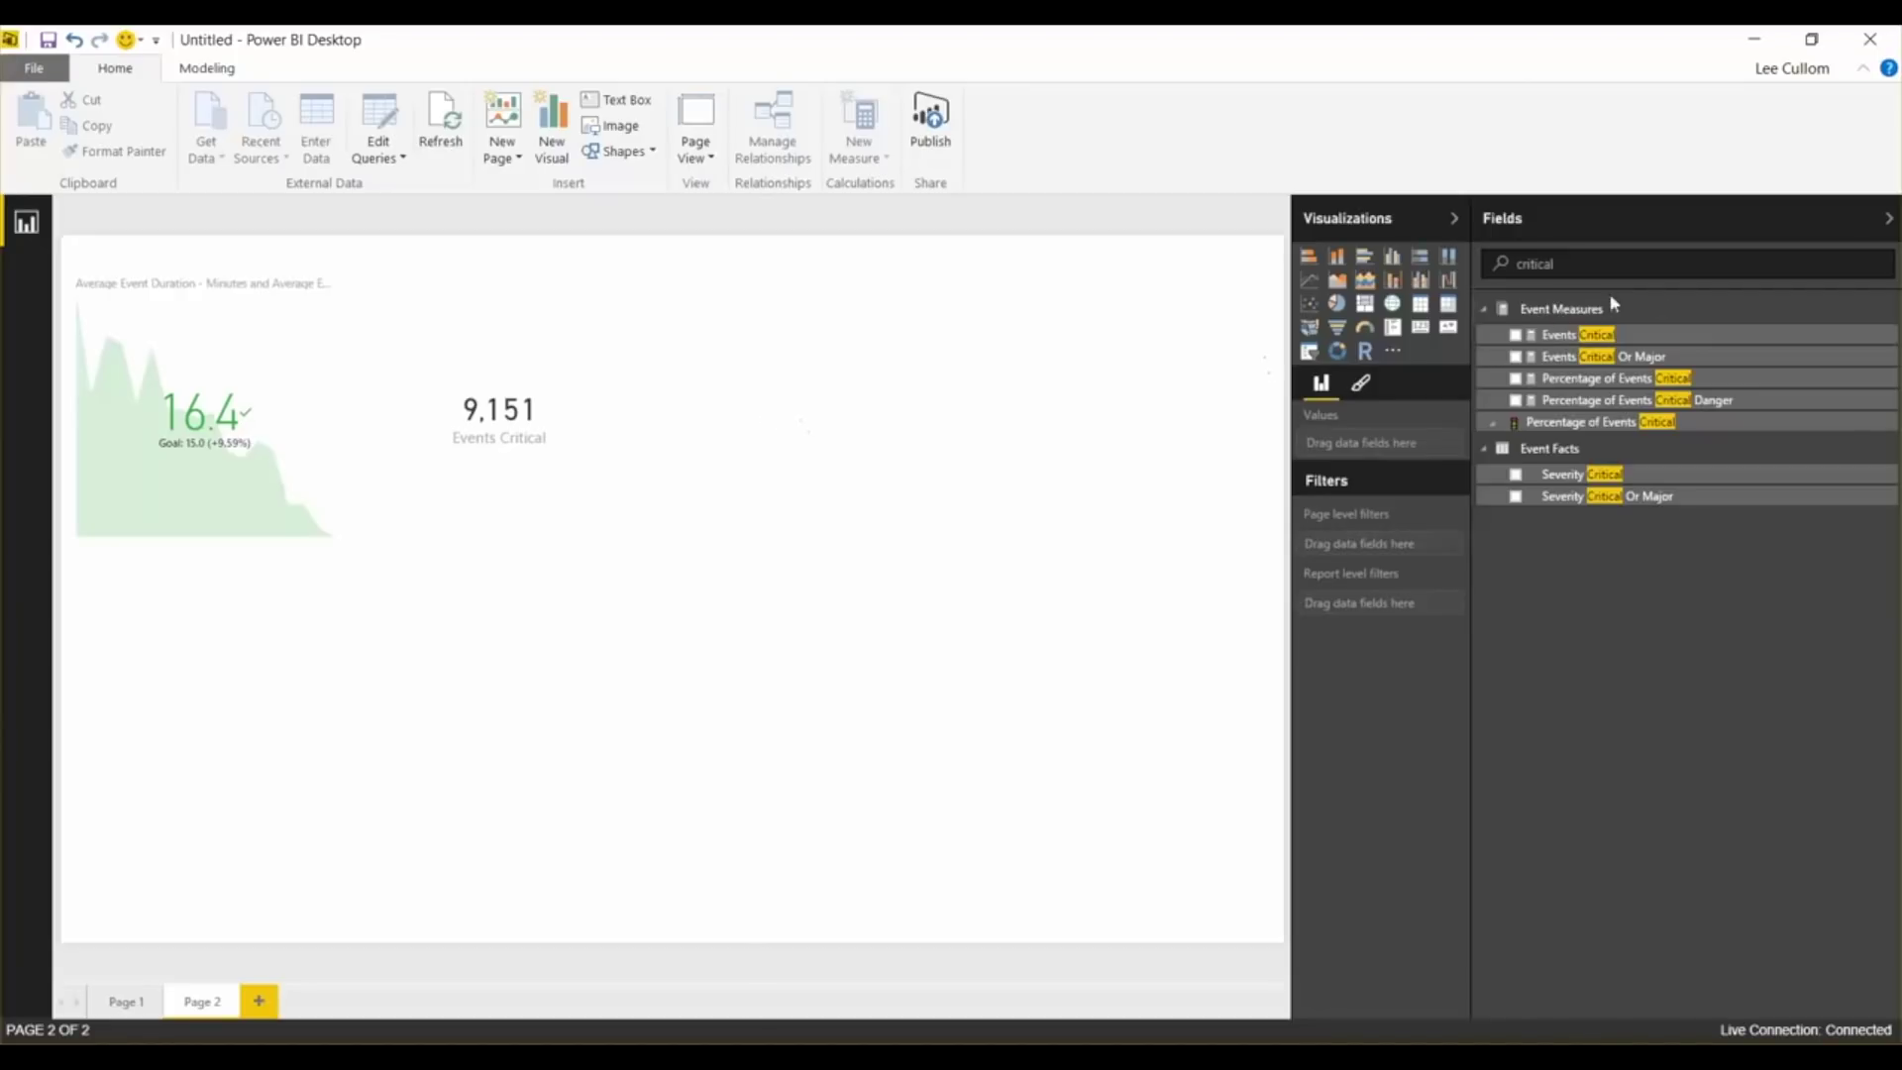
# Add a multi-row card right of the Events Critical card, showing Events Closed
pyautogui.click(1391, 334)
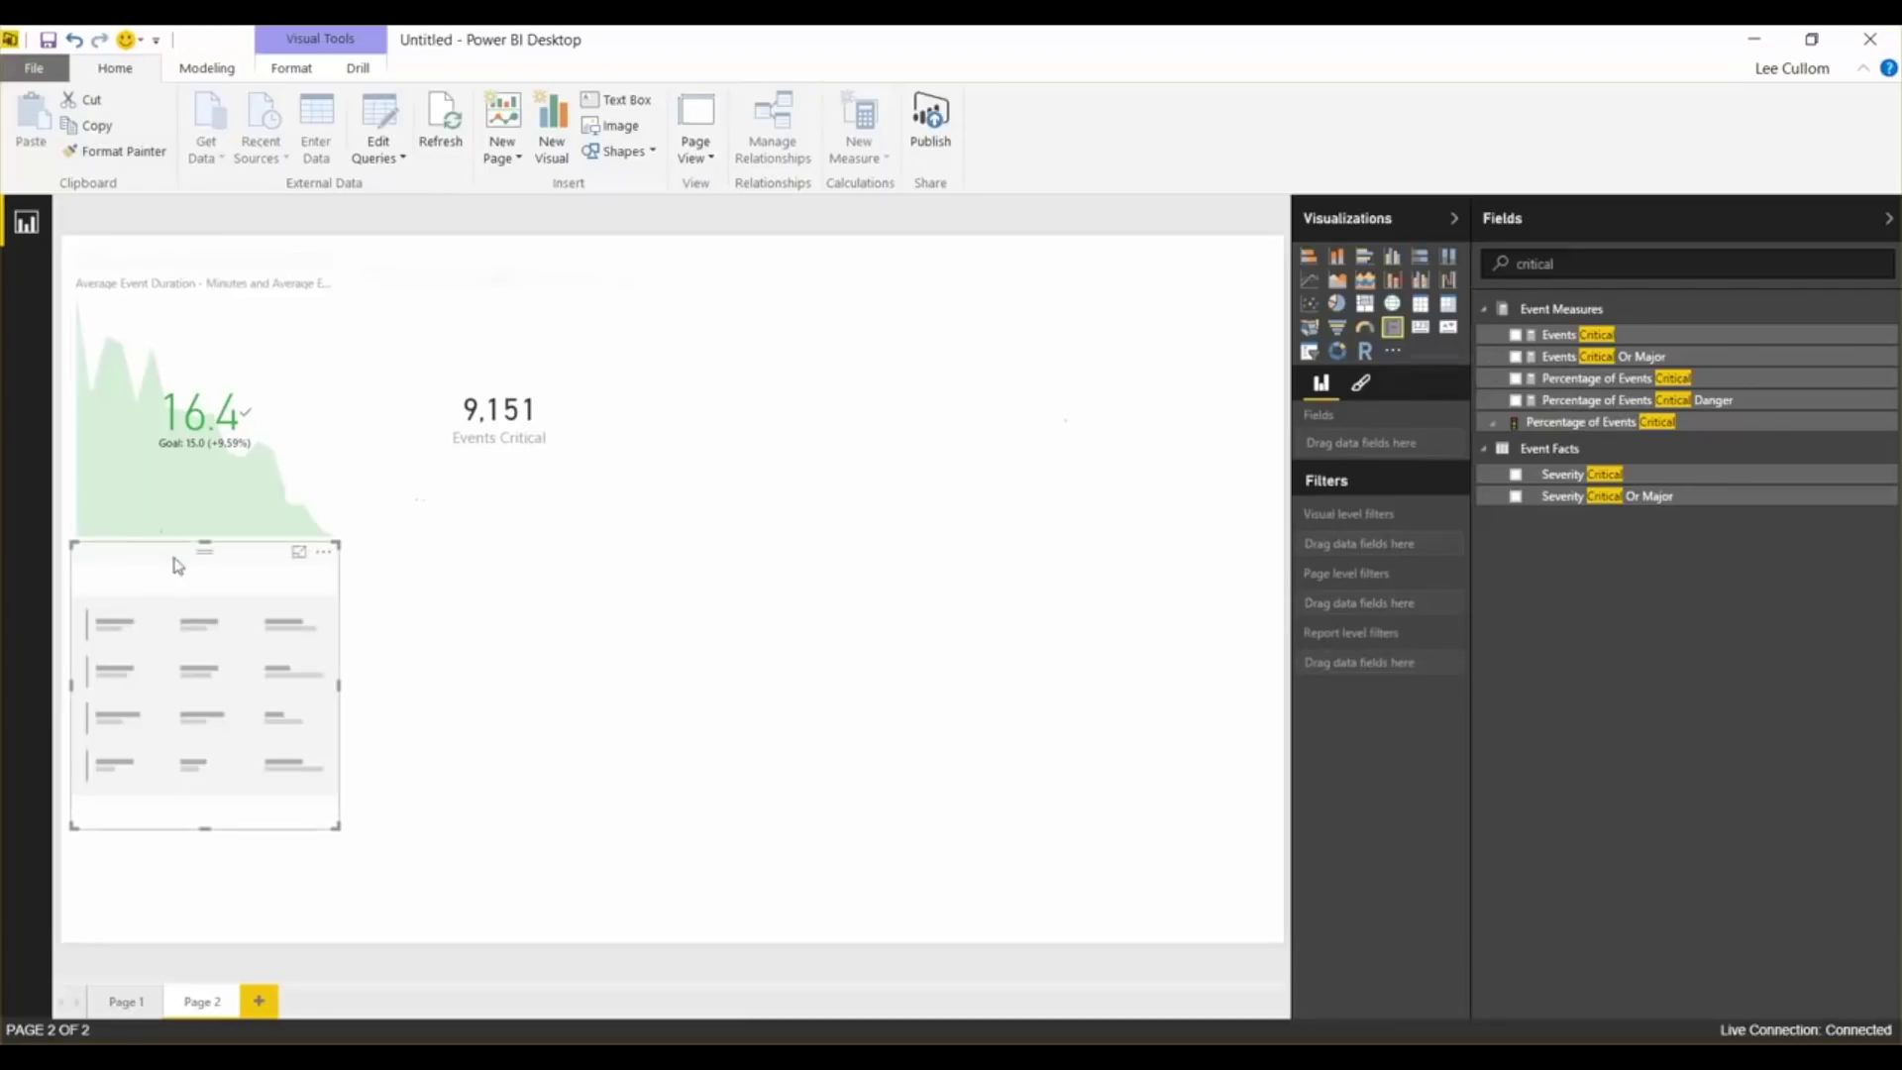
pyautogui.moveTo(264, 551); pyautogui.dragTo(782, 263)
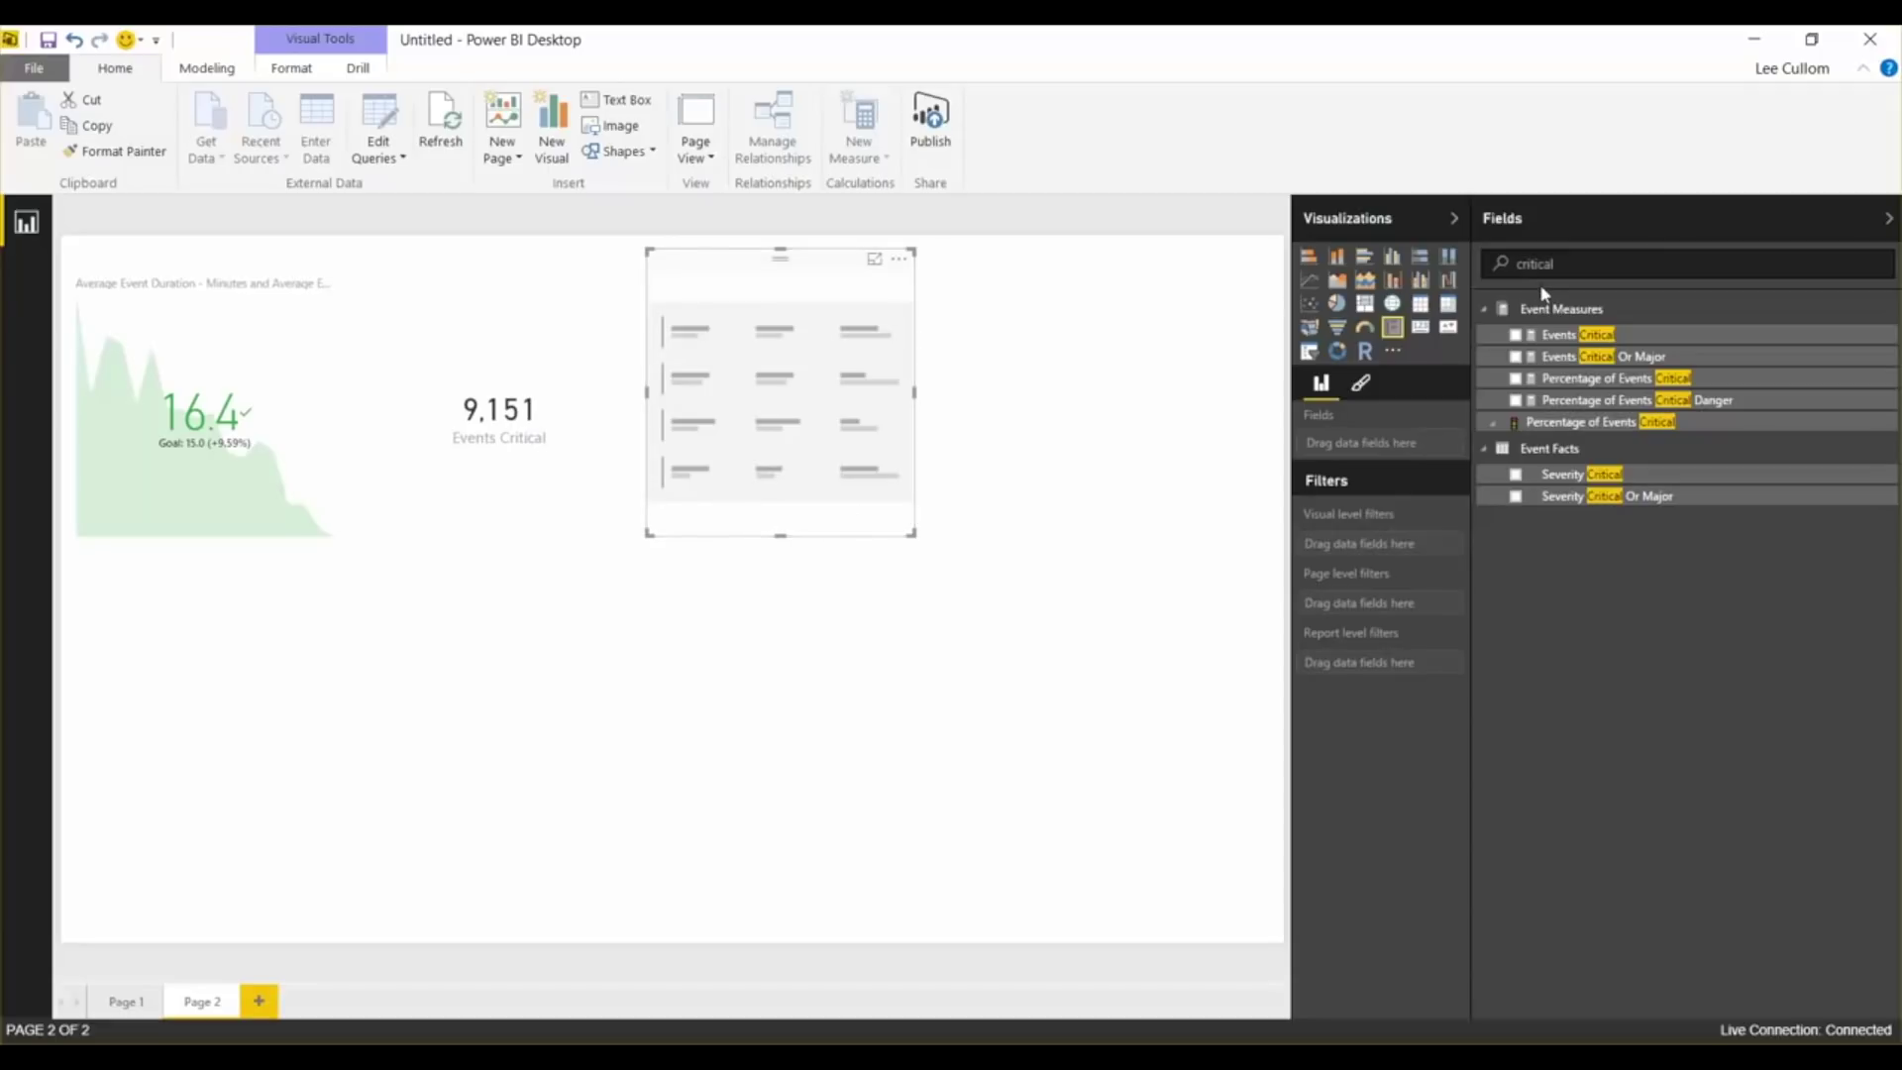
pyautogui.doubleClick(1557, 265)
pyautogui.write('closed')
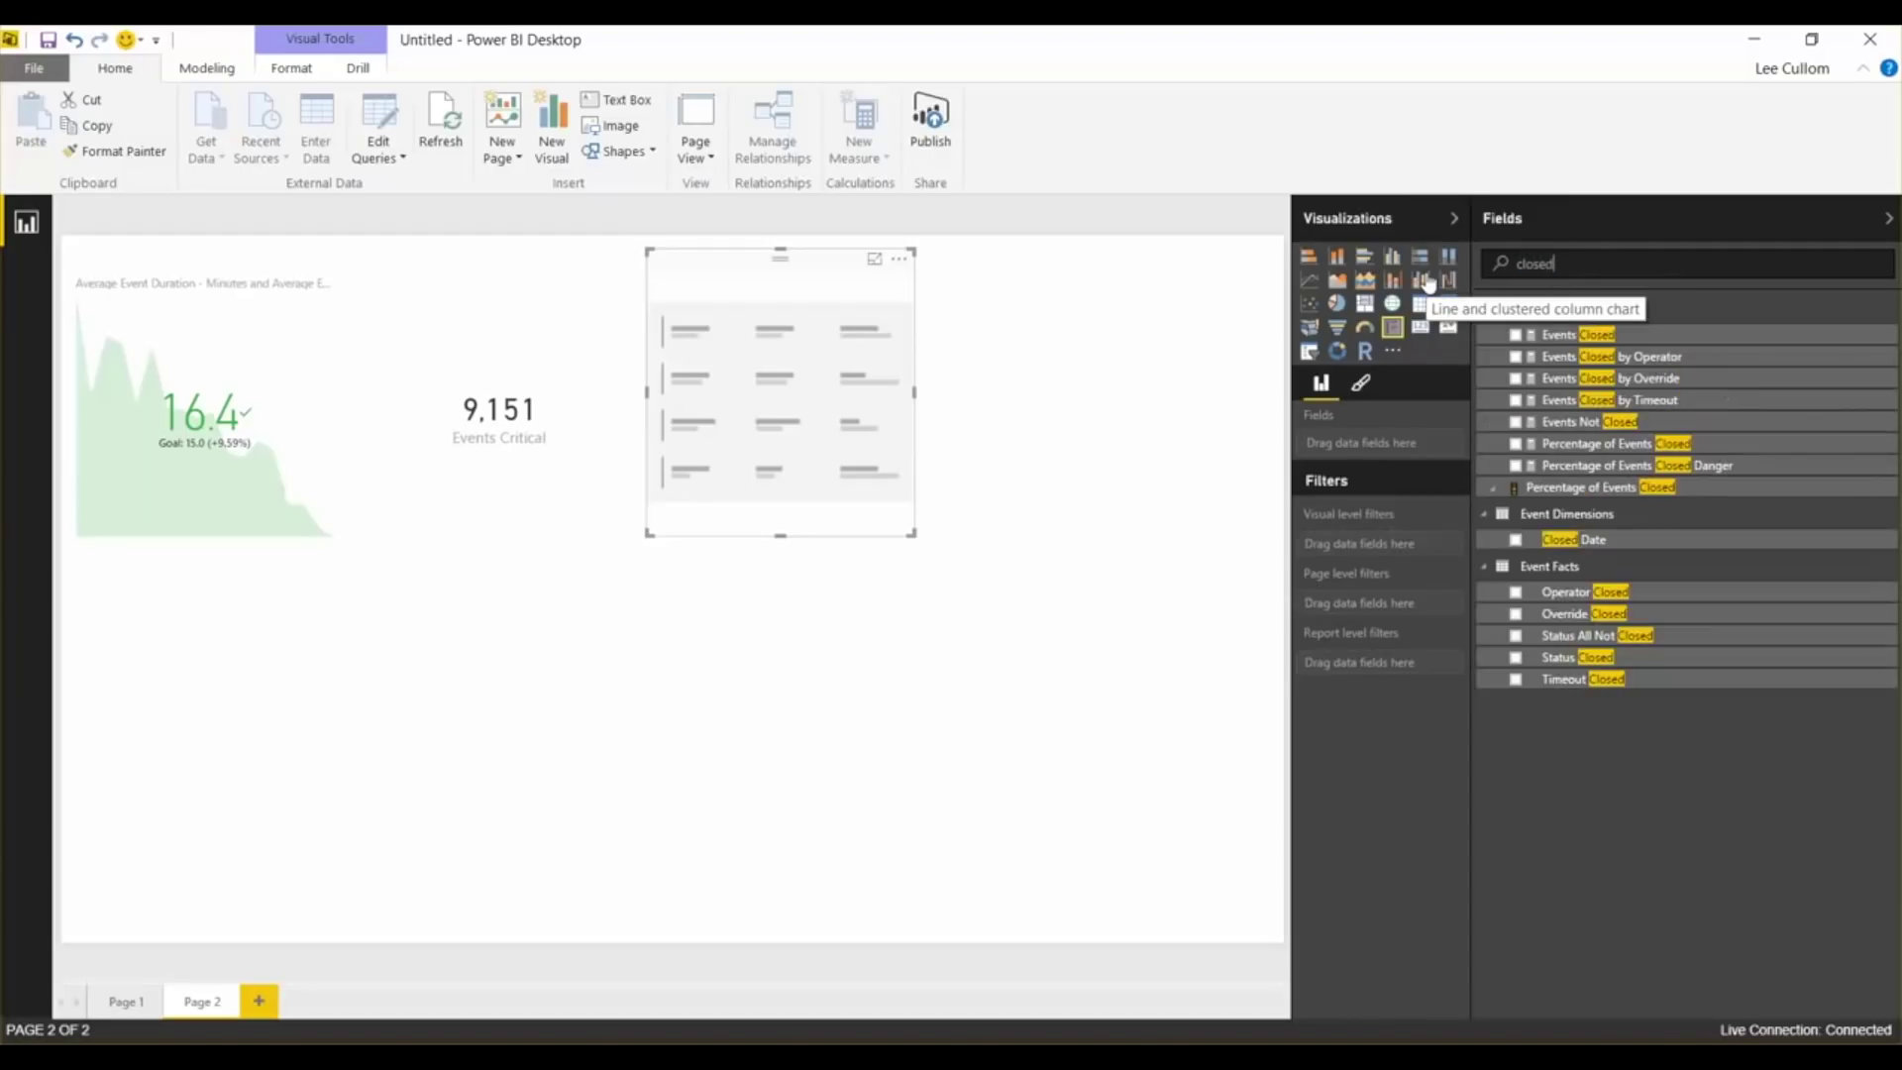
pyautogui.click(1516, 336)
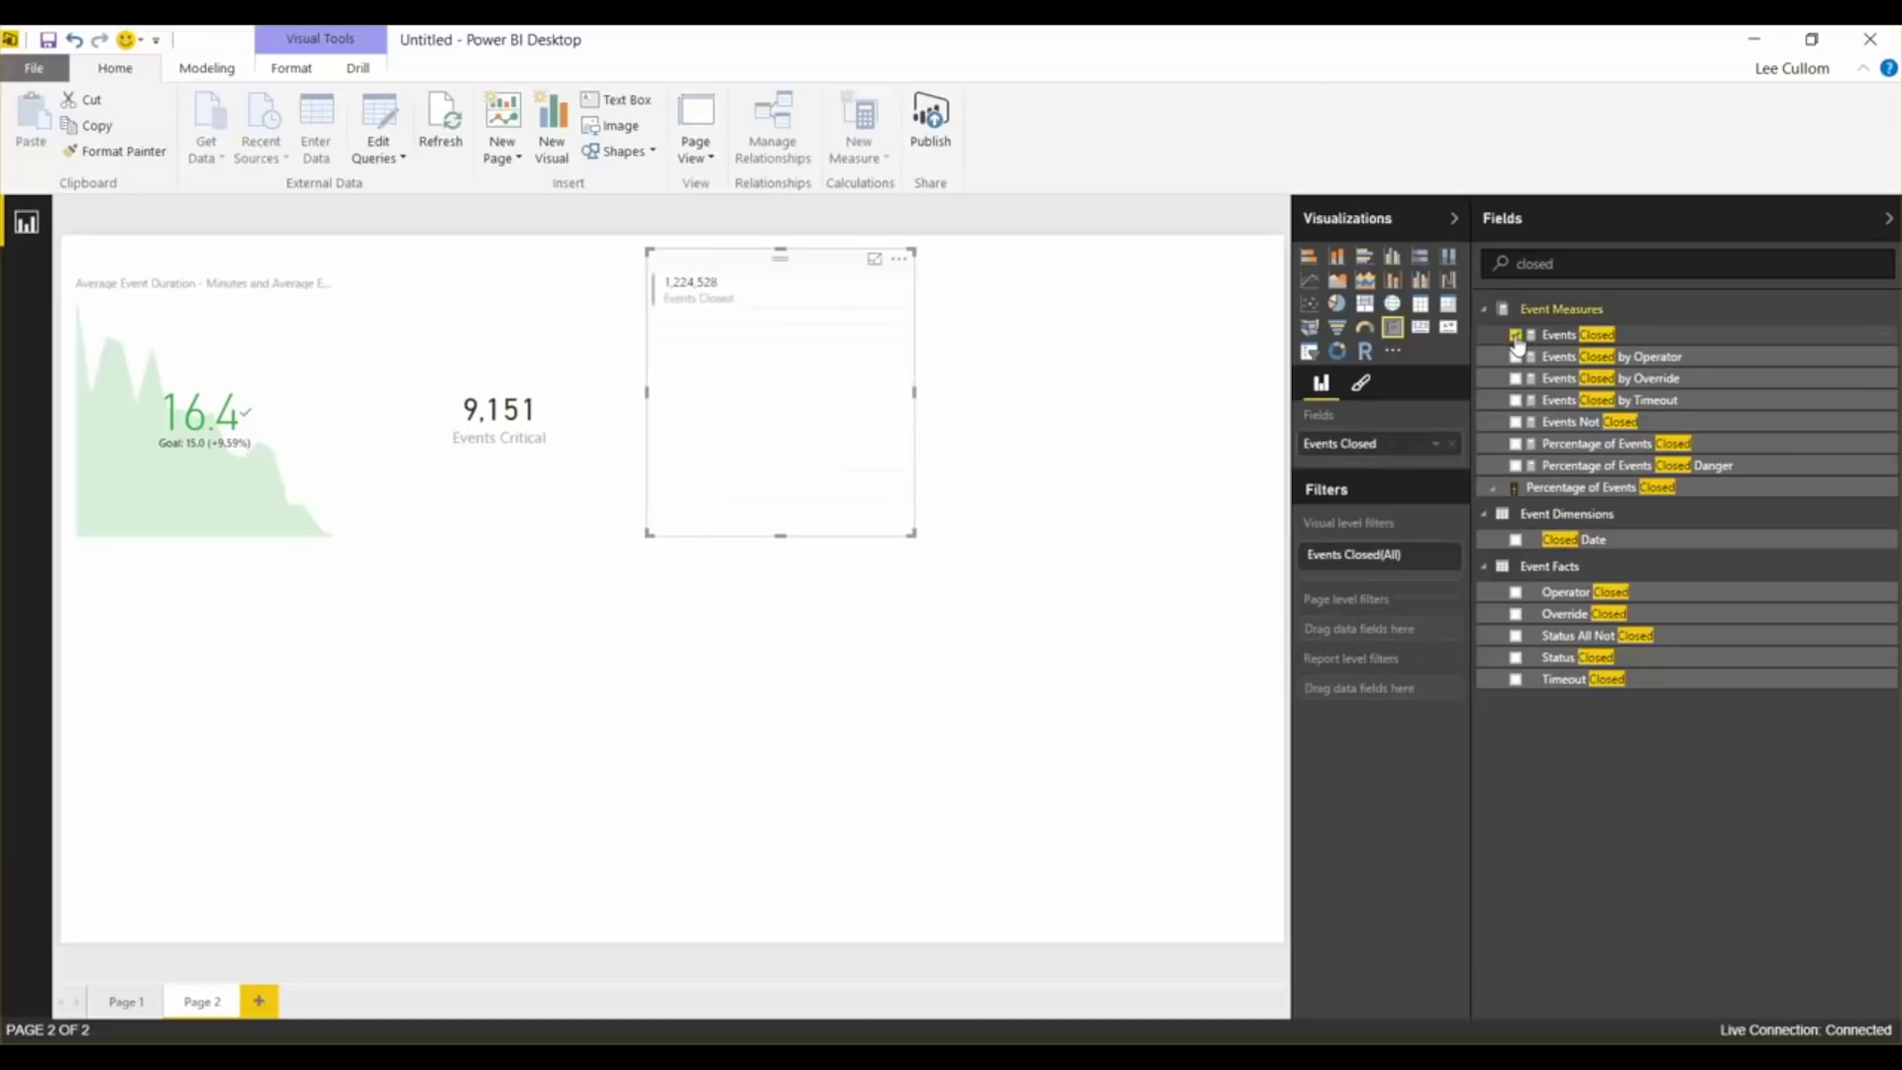
# Add Events Total and Percentage of Events Open to the multi-row card
pyautogui.doubleClick(1561, 263)
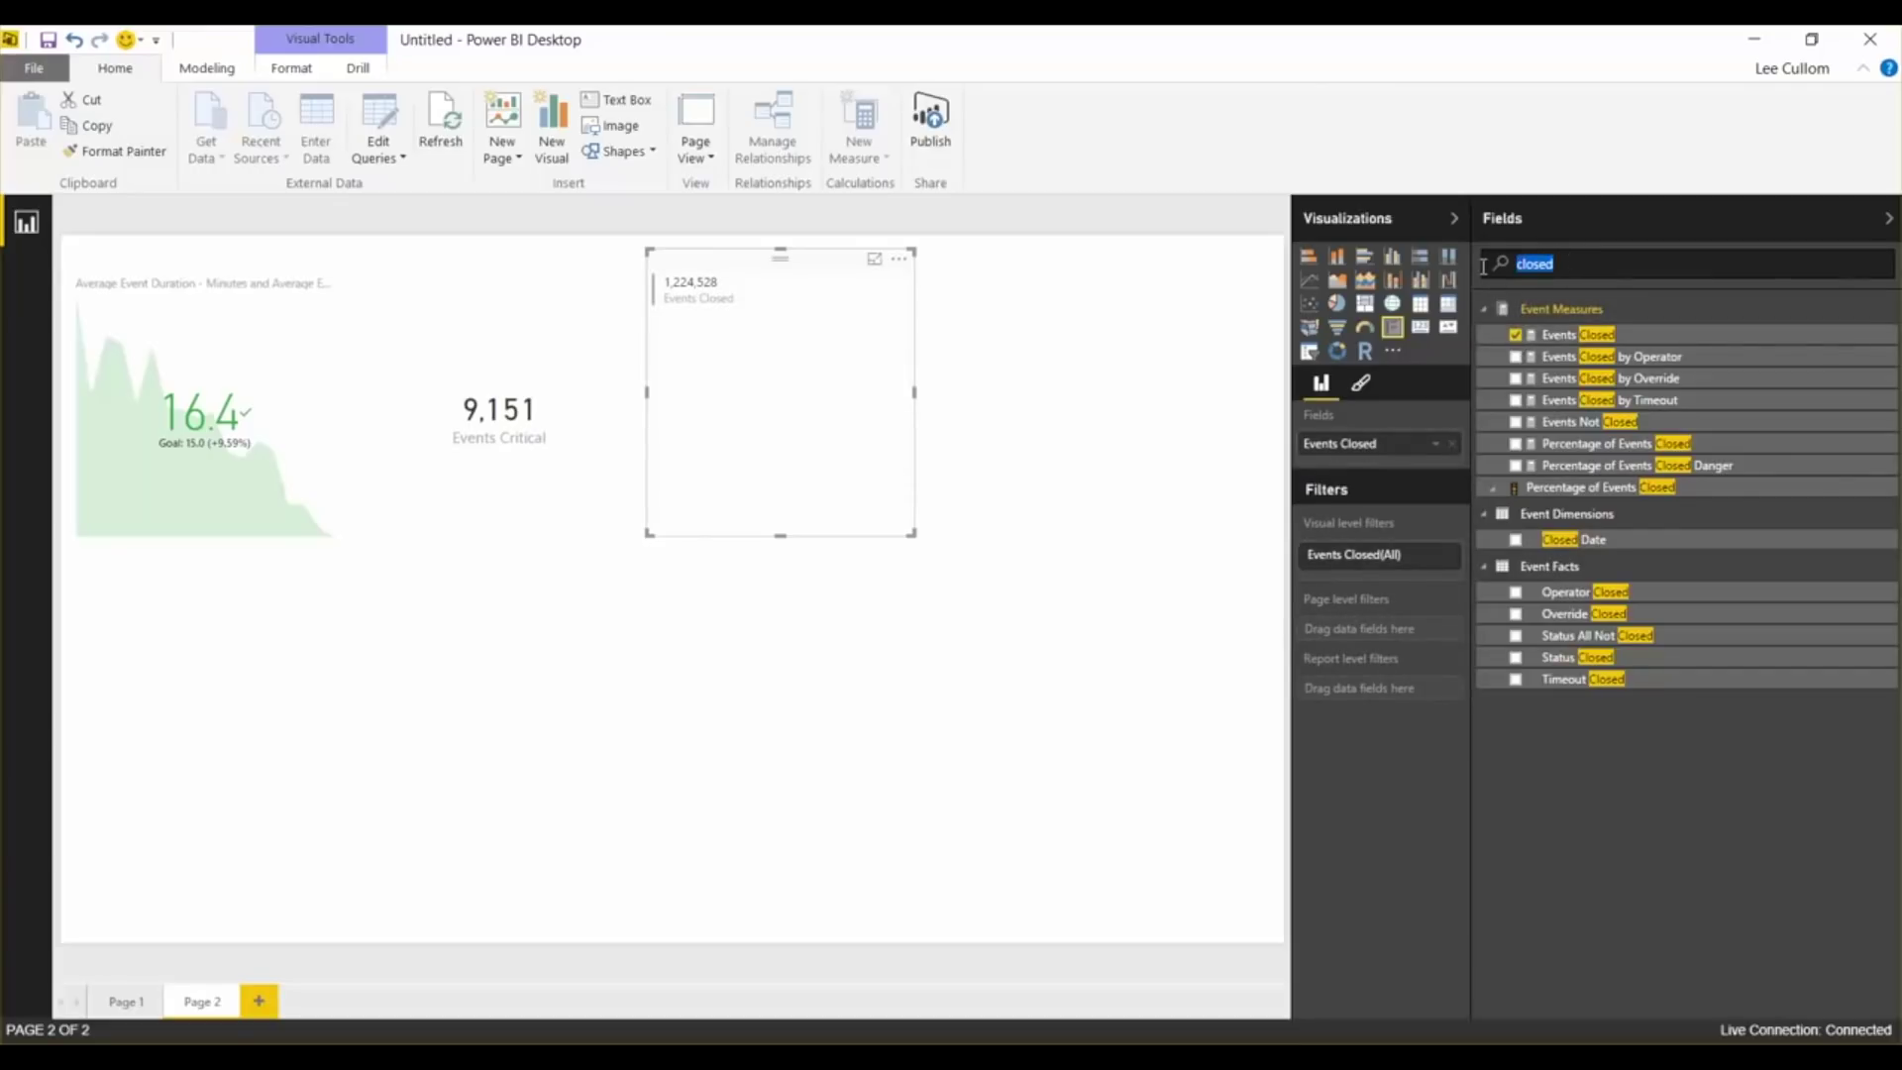
pyautogui.write('total')
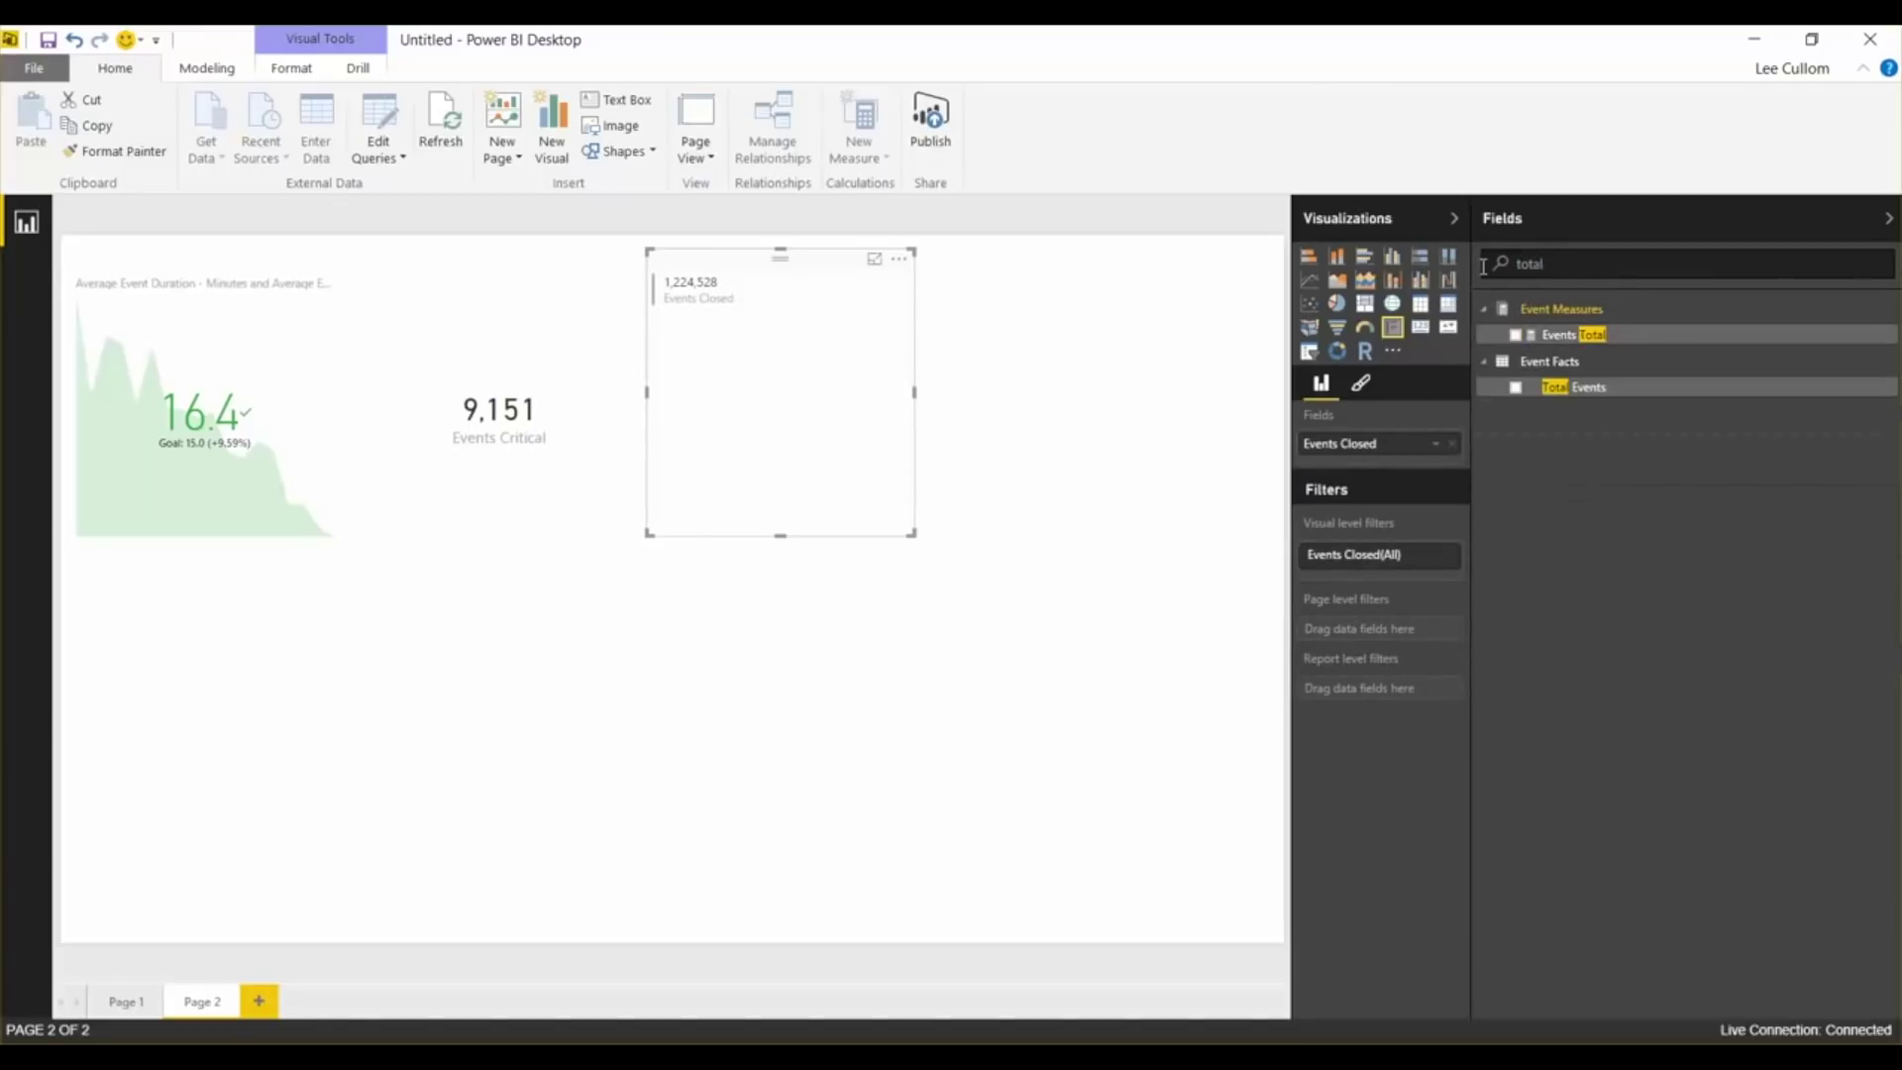
pyautogui.click(1515, 336)
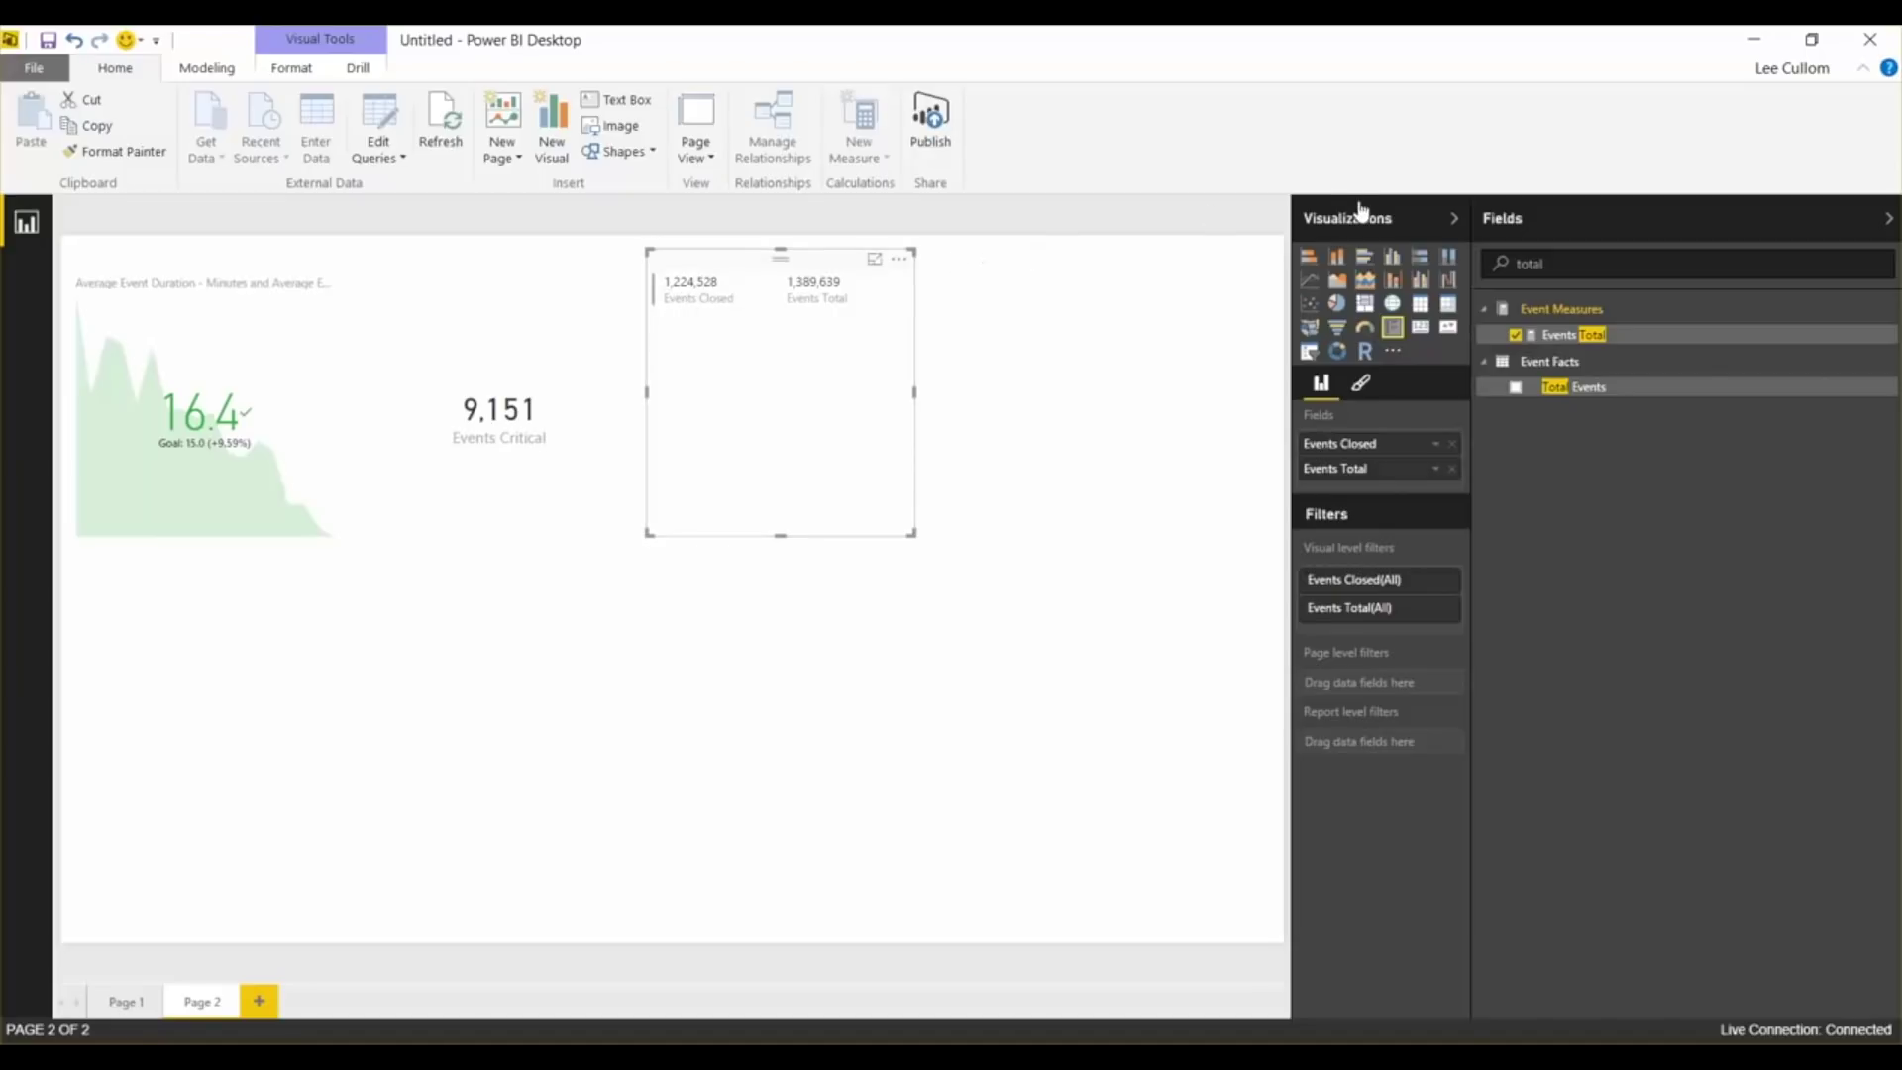
pyautogui.click(1575, 262)
pyautogui.write('events open')
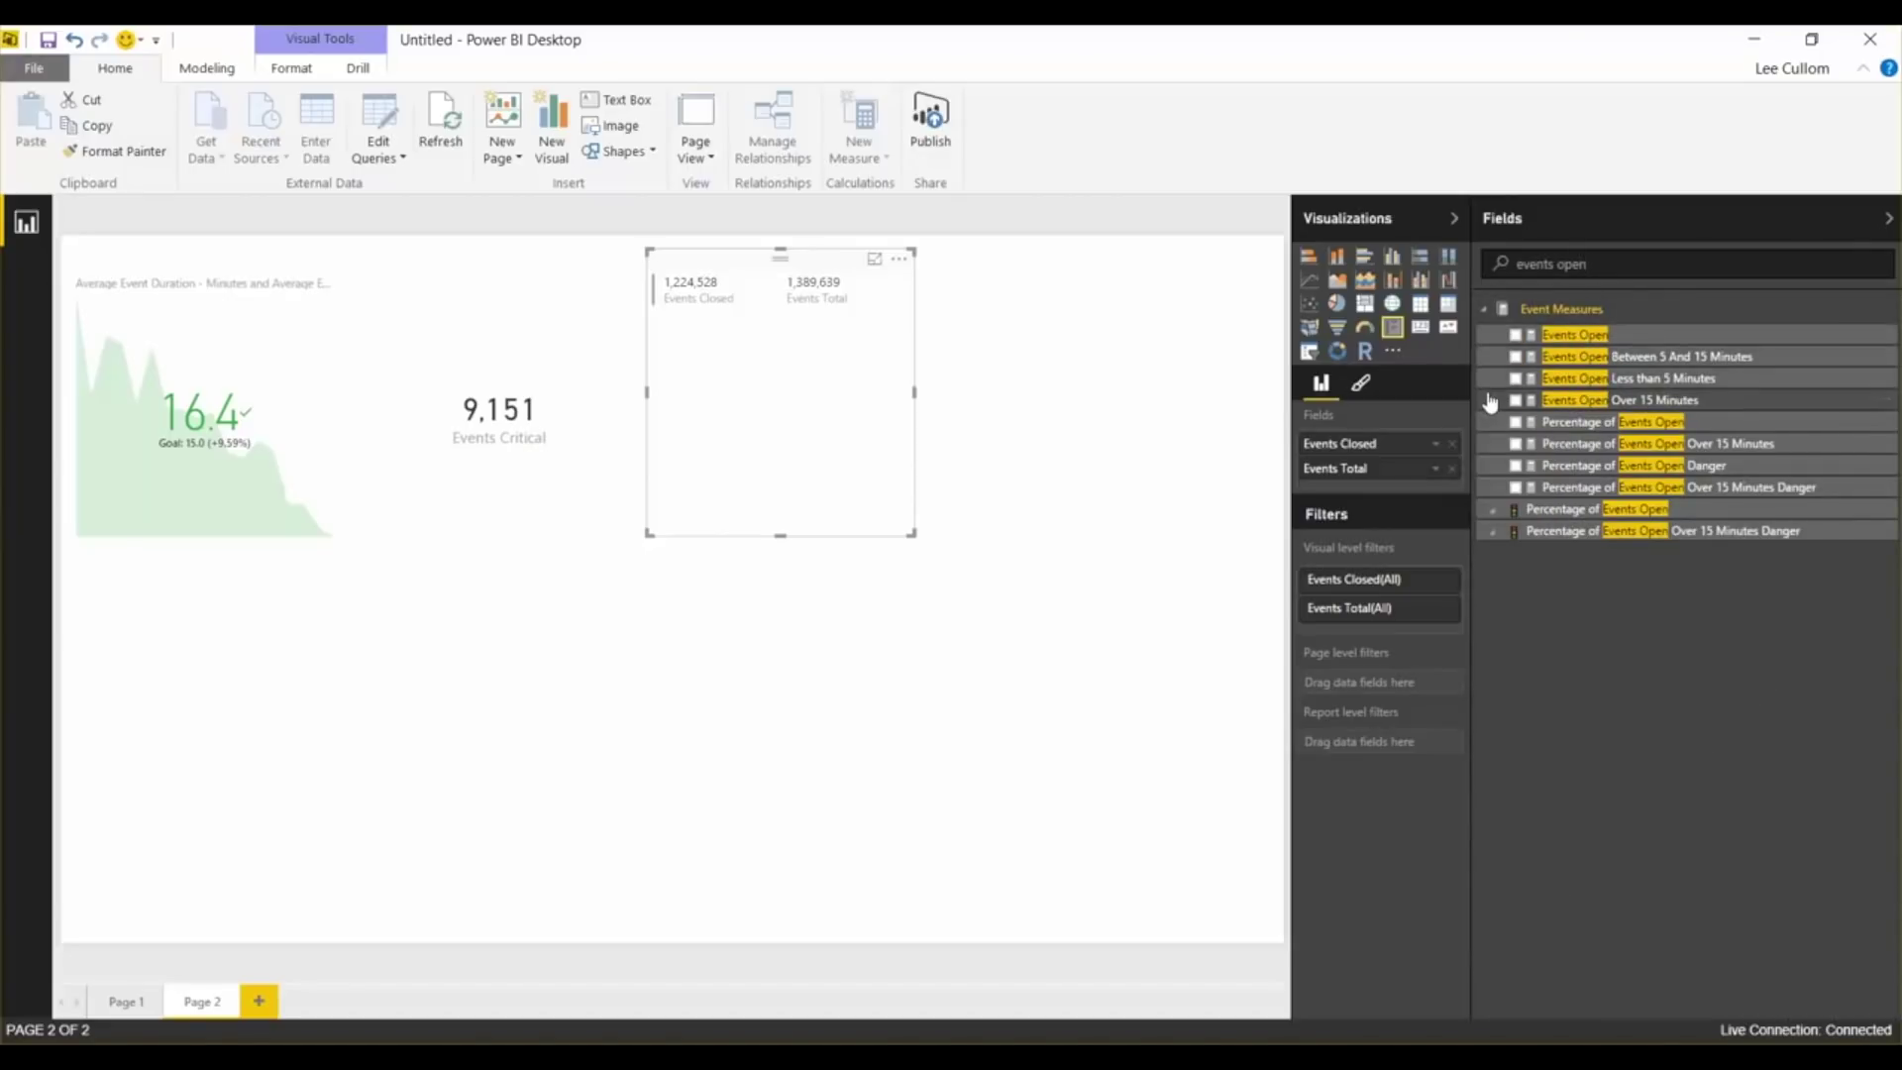
pyautogui.click(1515, 422)
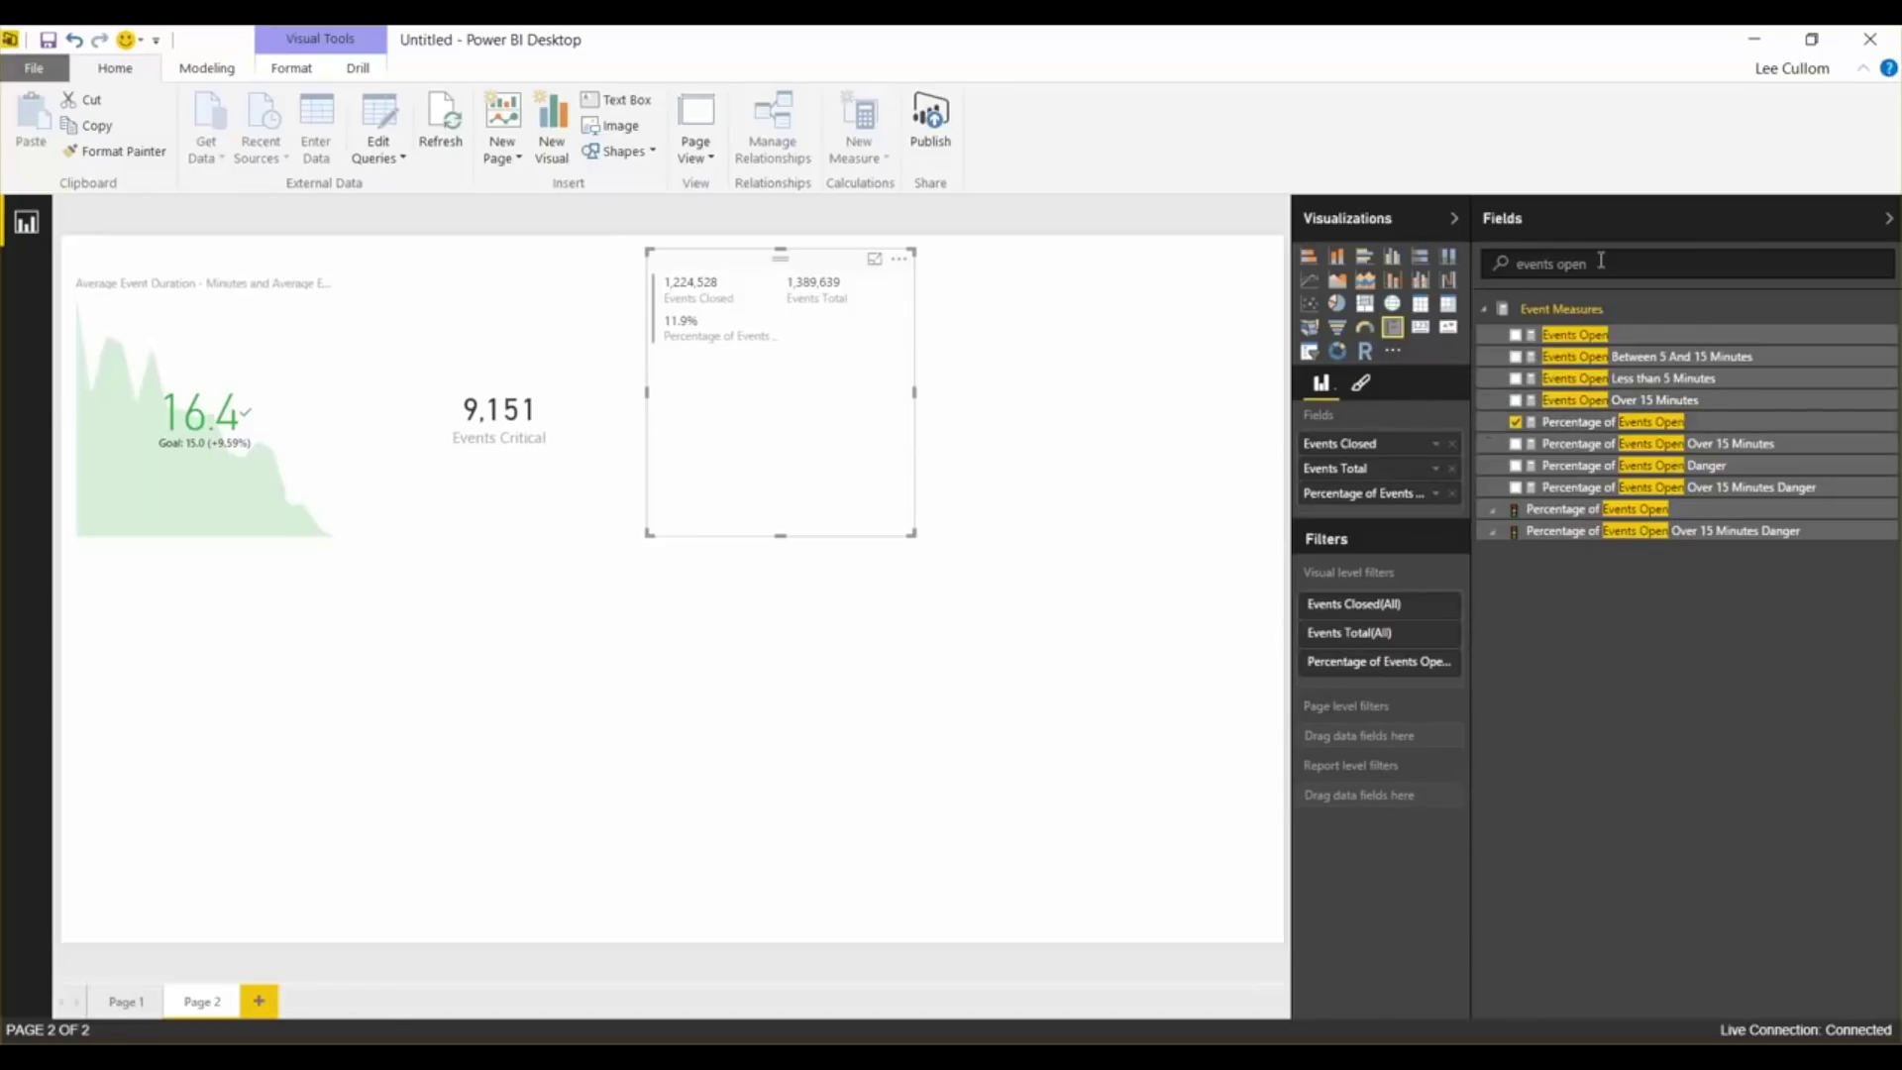
pyautogui.moveTo(1601, 261); pyautogui.dragTo(1511, 268)
pyautogui.write('service')
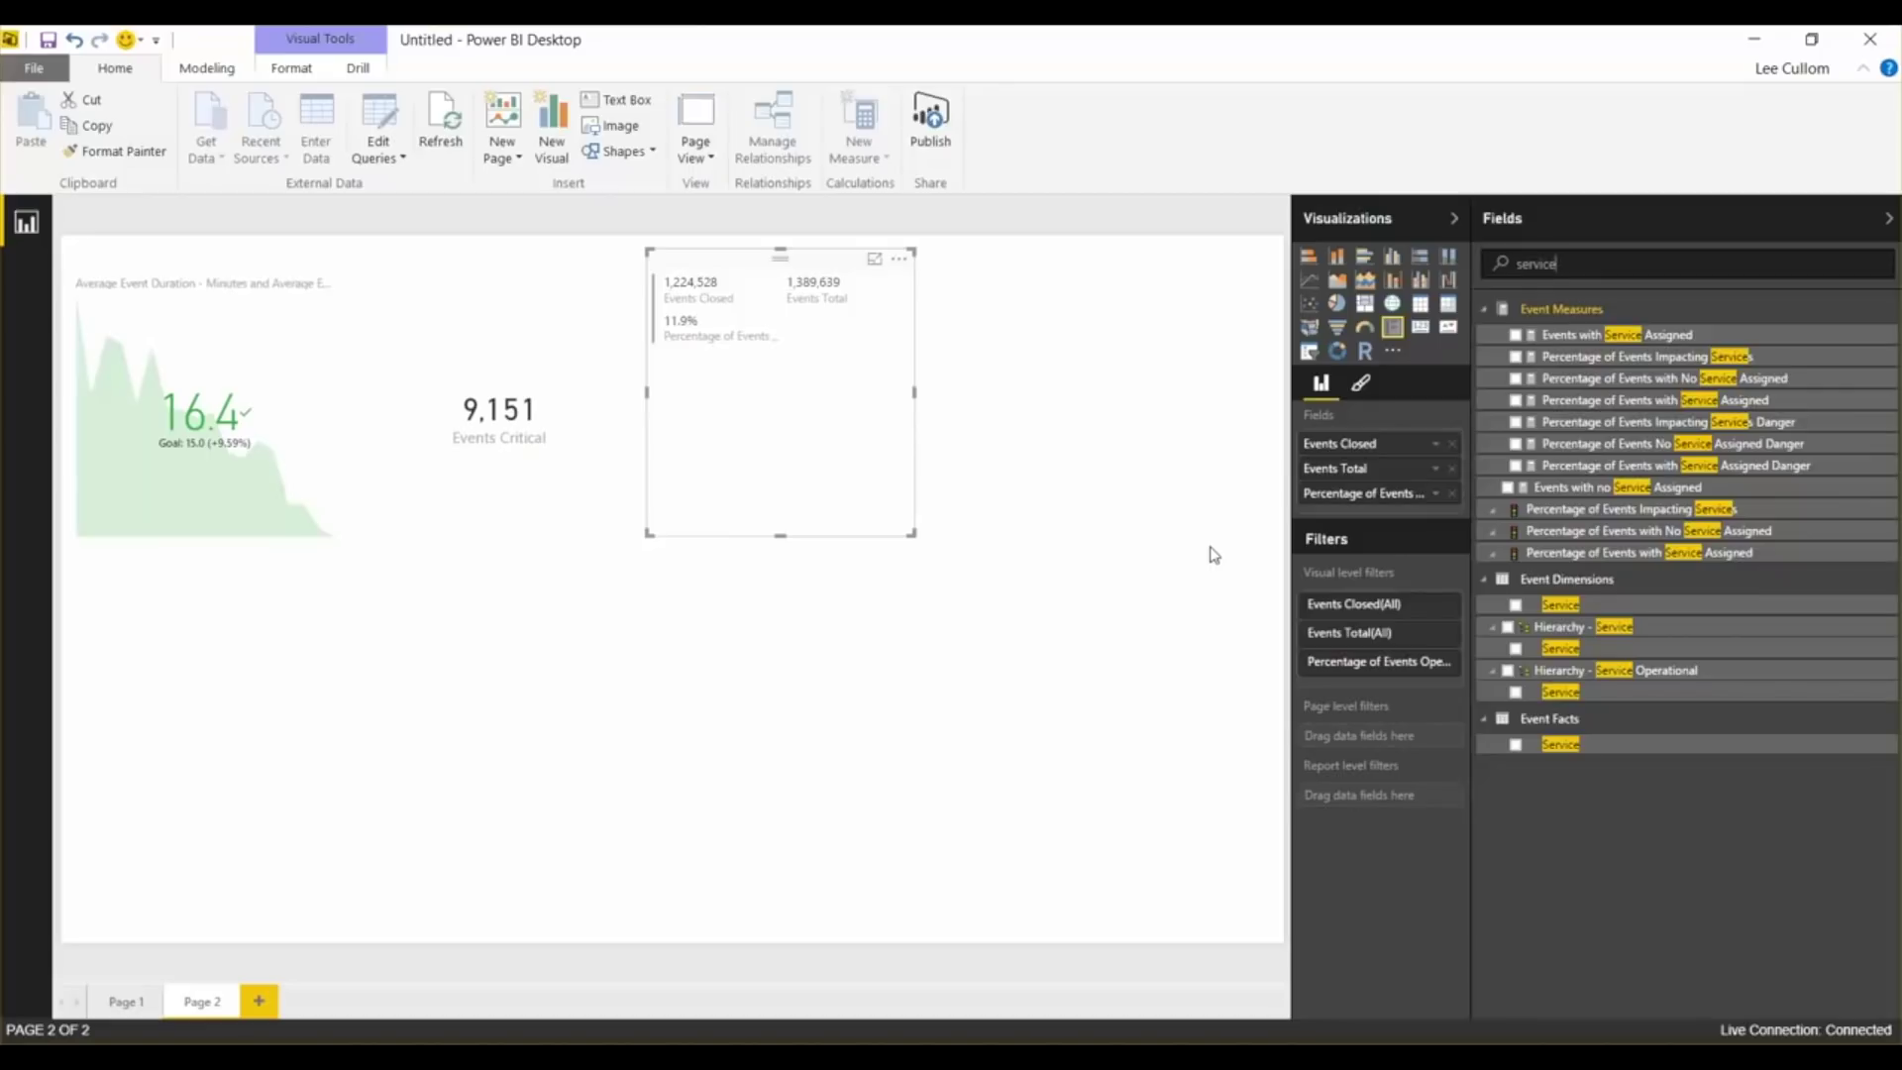
# Add Percentage of Events with Service Assigned (6.8%) and narrow the card so values stack
pyautogui.click(1516, 336)
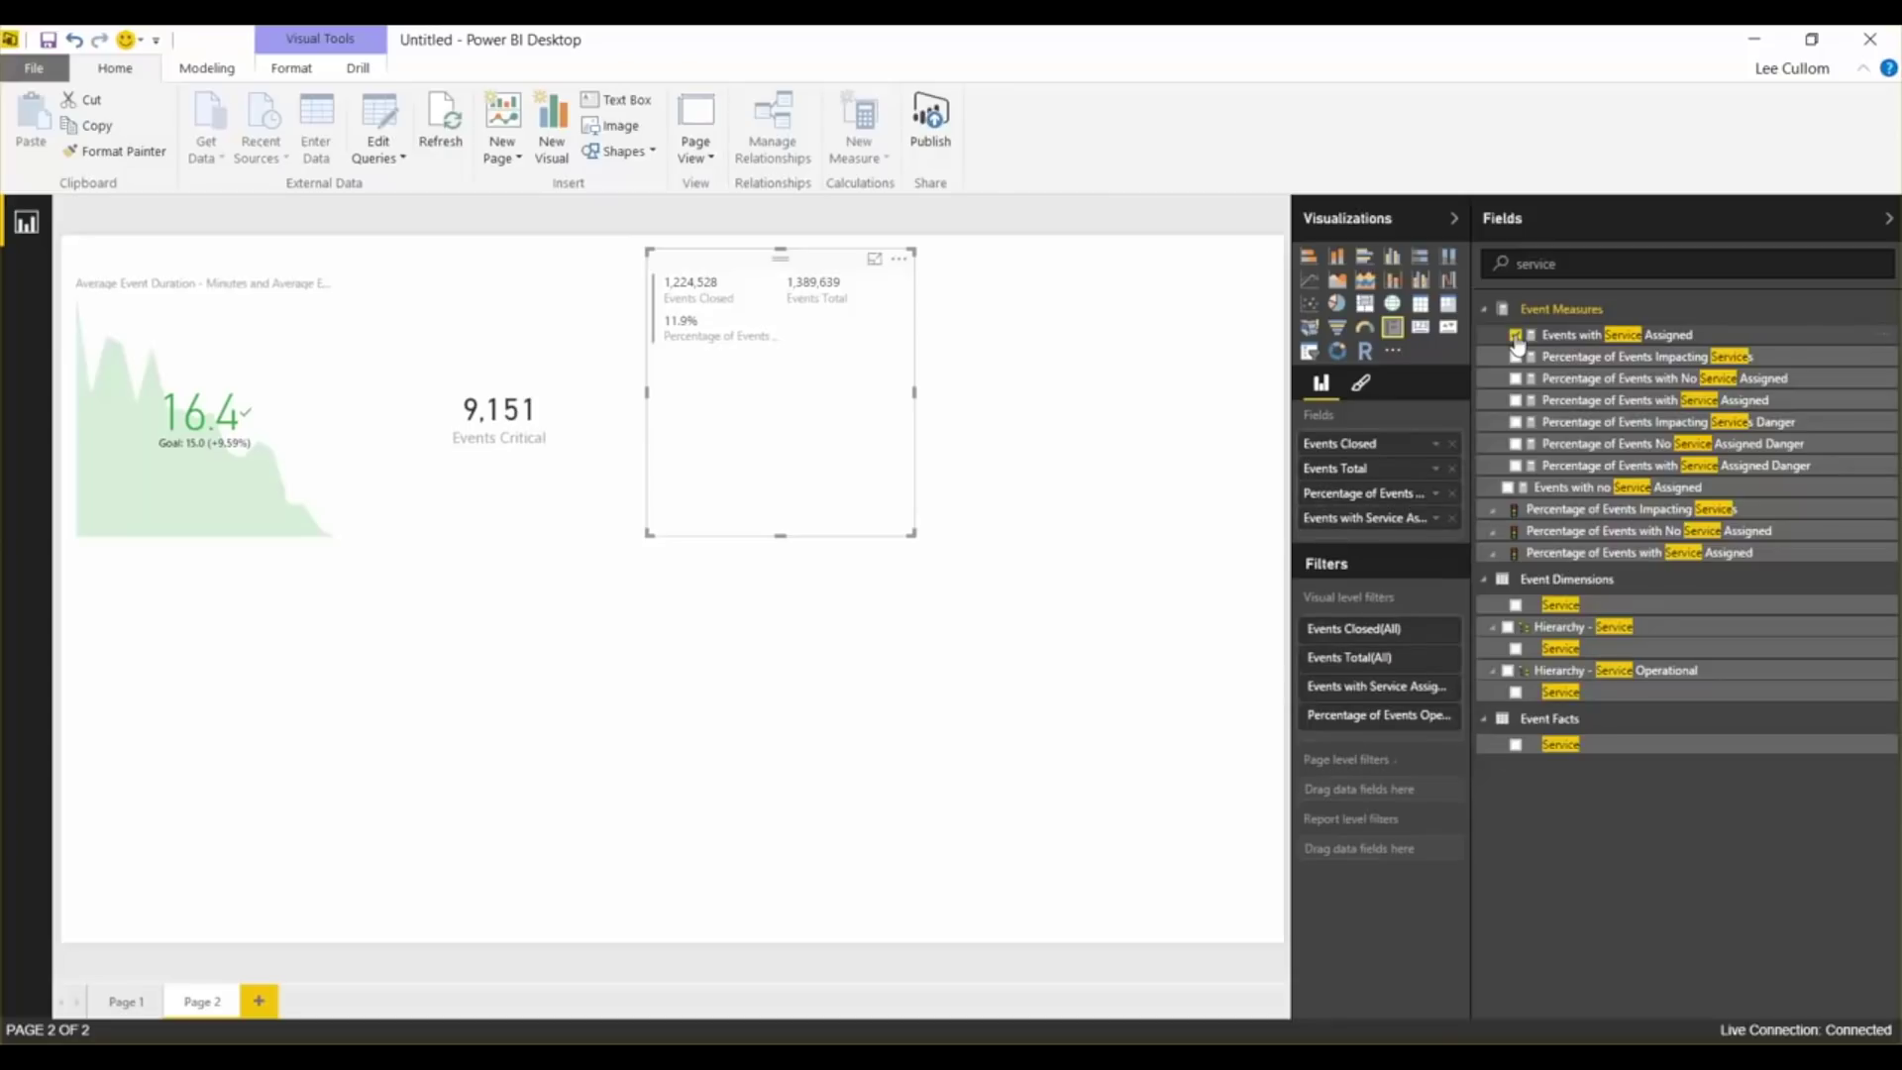
pyautogui.click(1516, 336)
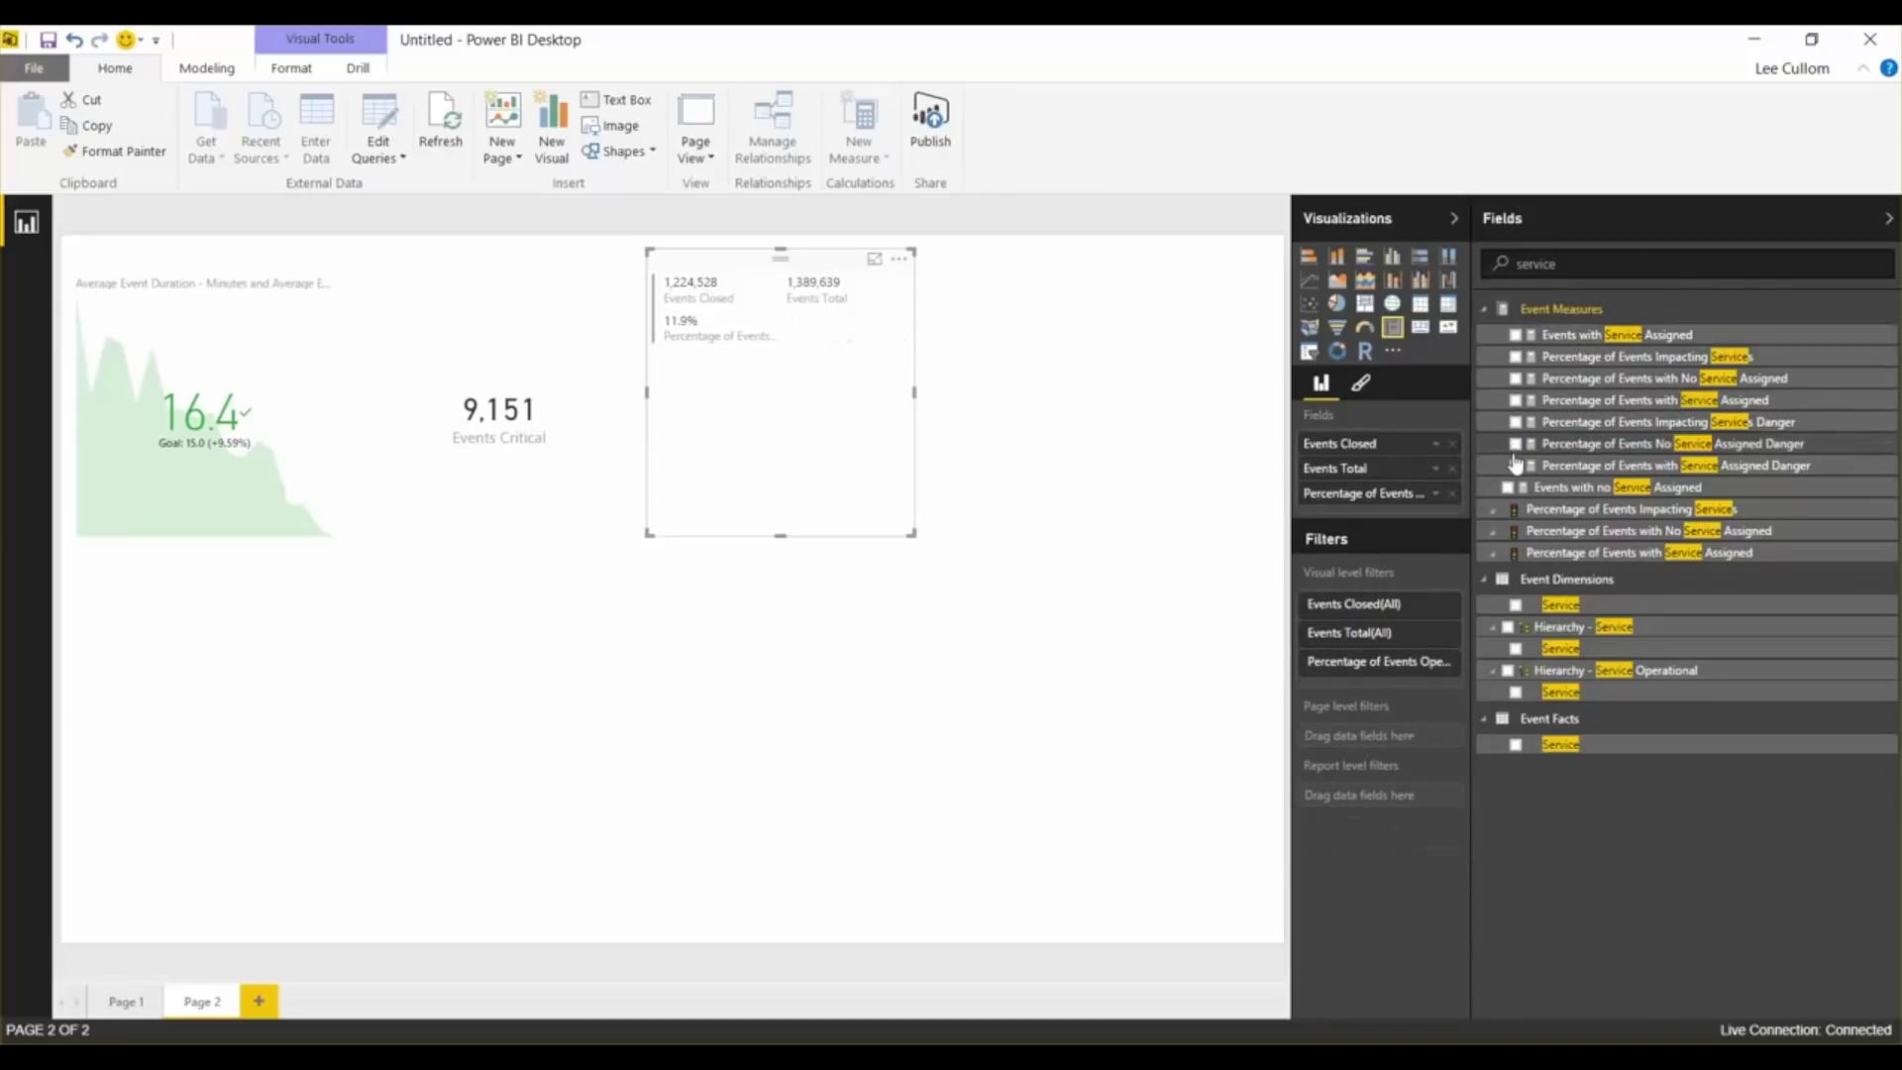
pyautogui.click(1515, 401)
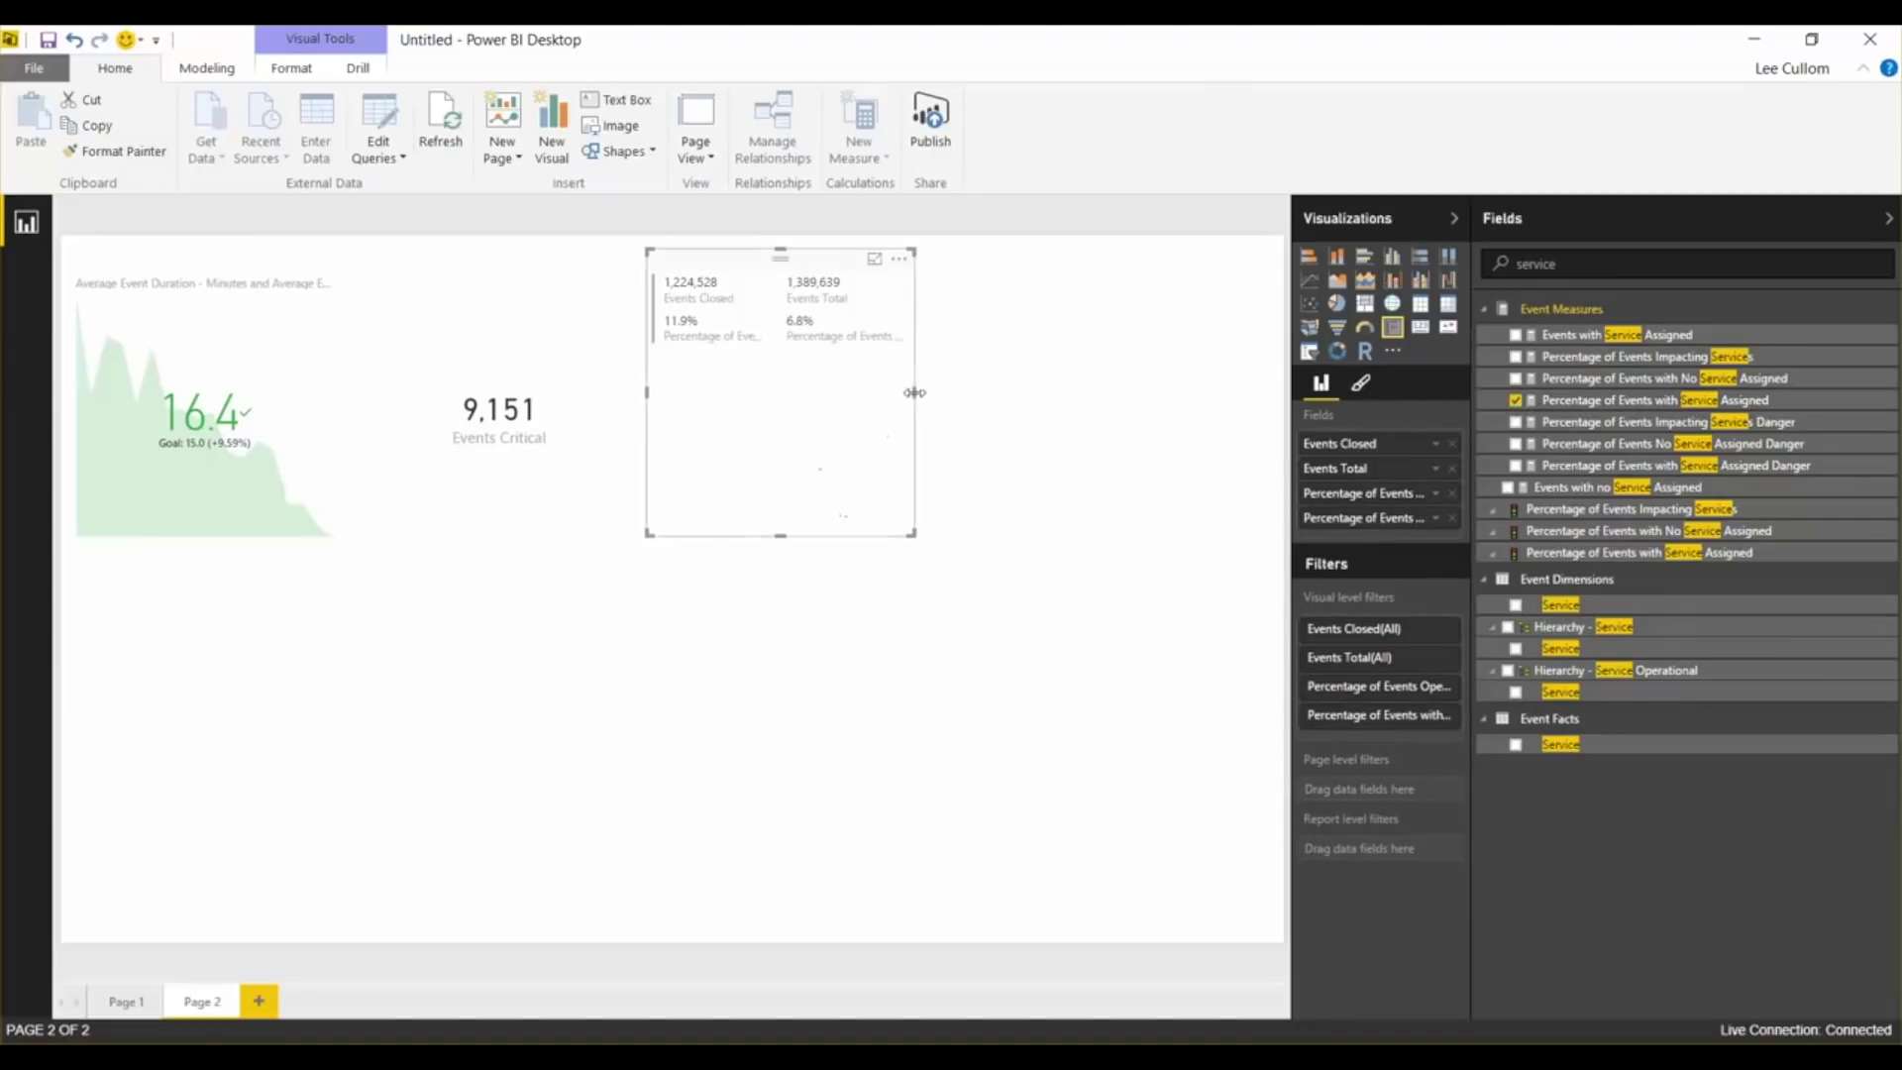
pyautogui.moveTo(913, 392); pyautogui.dragTo(853, 391)
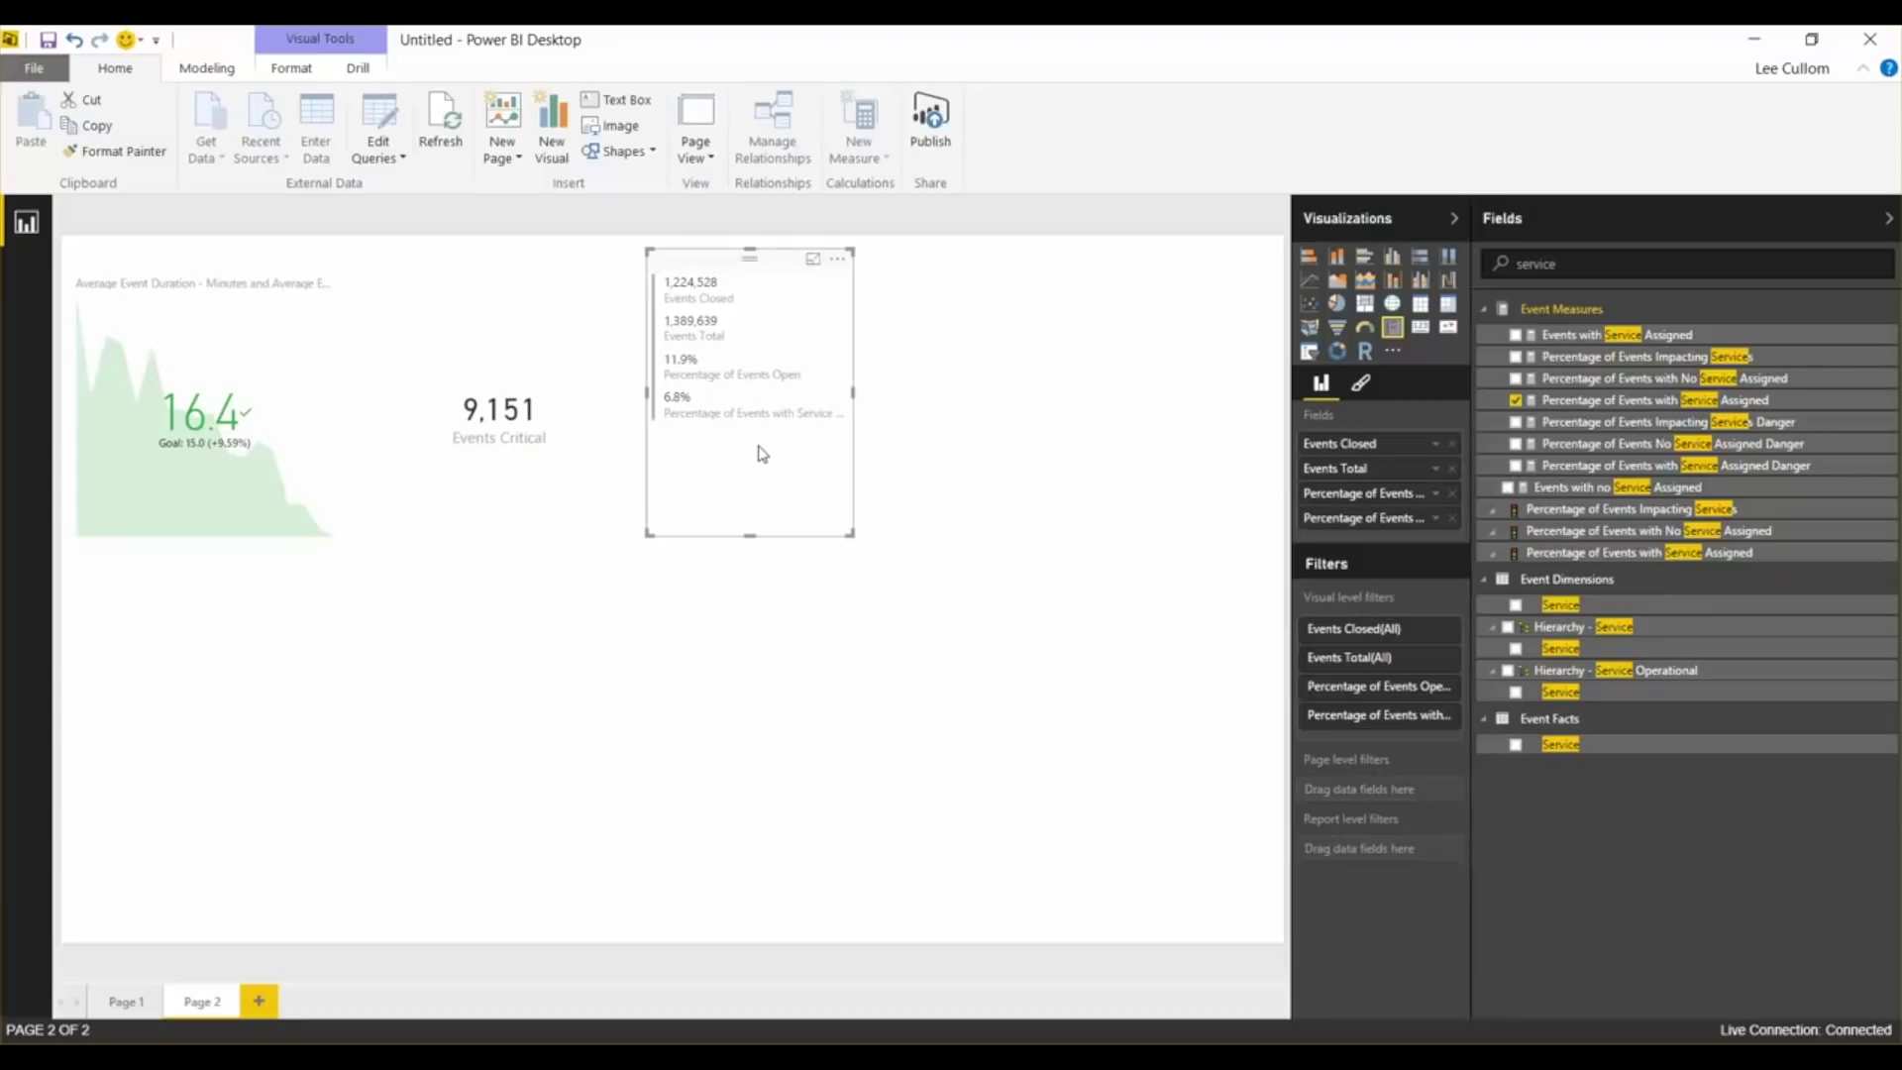
pyautogui.click(976, 318)
# Add a new KPI with Percentage of Events Critical as its indicator
pyautogui.doubleClick(1572, 268)
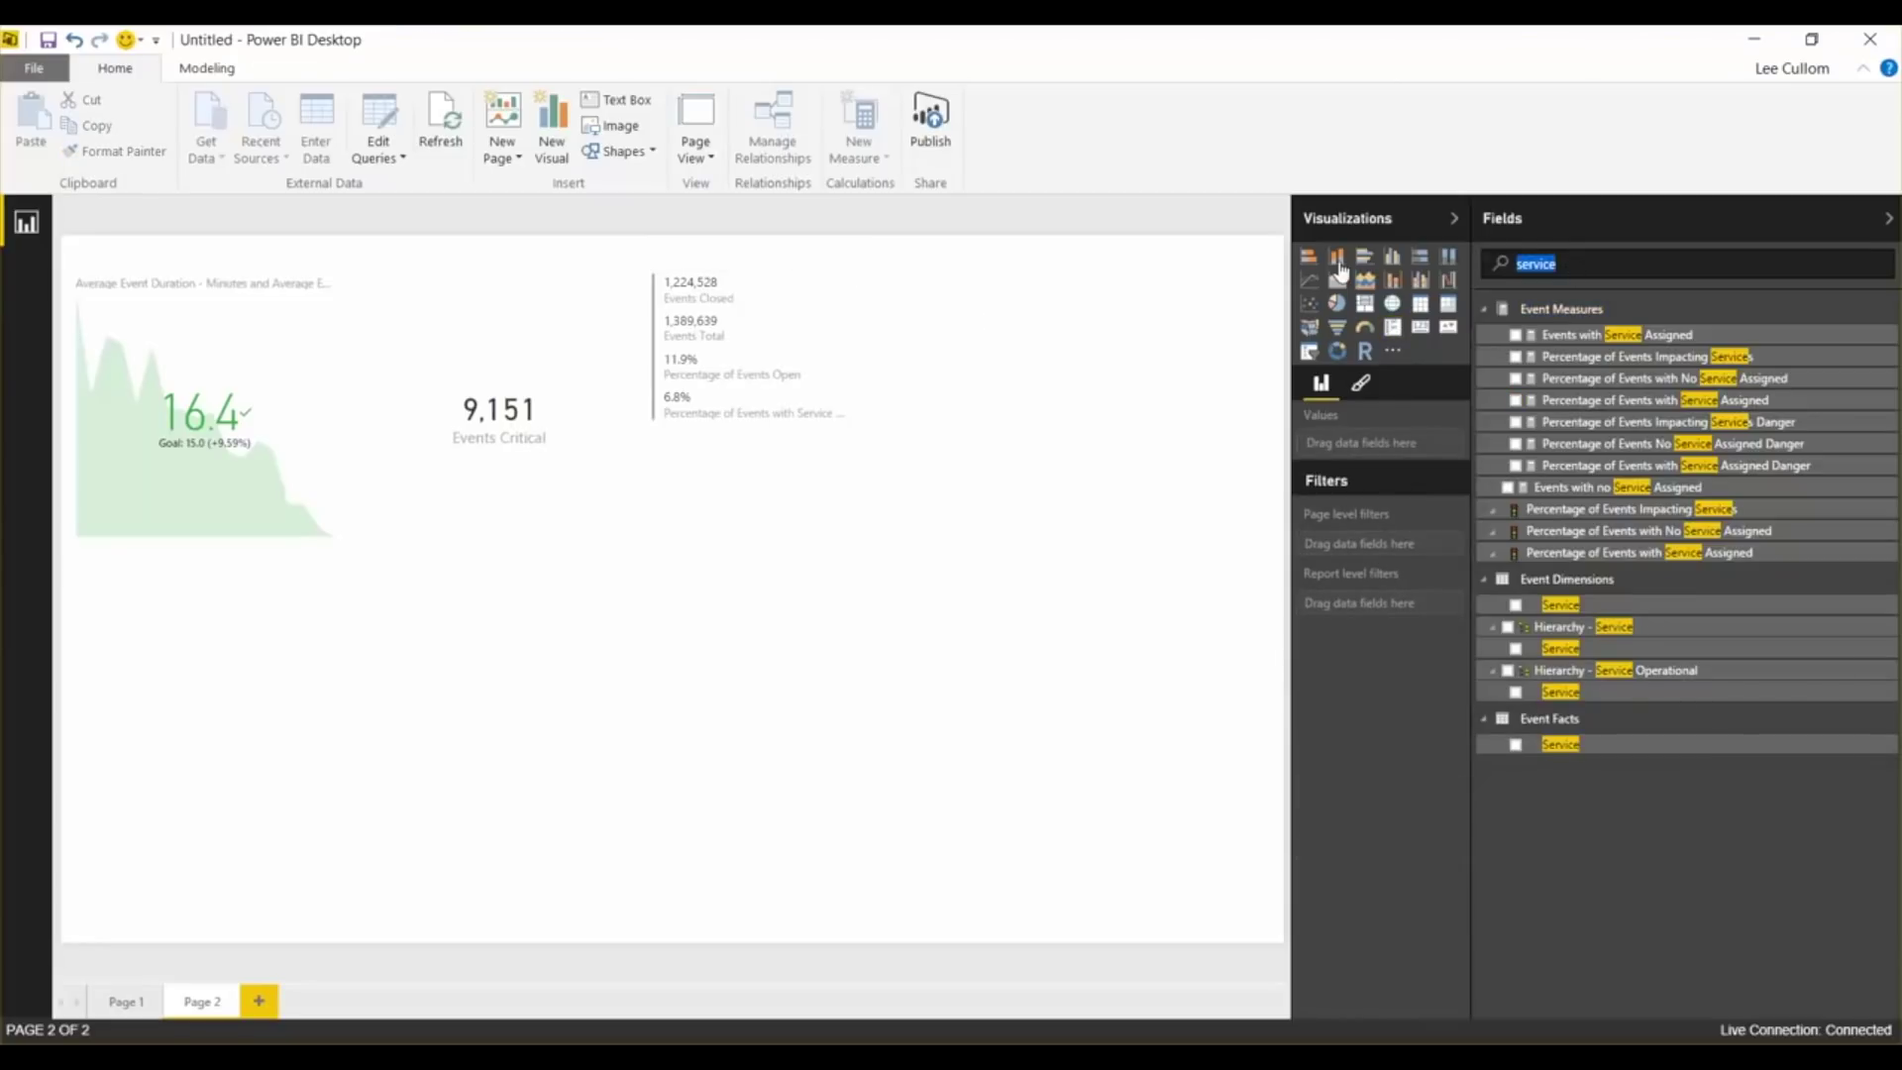
pyautogui.write('percentage')
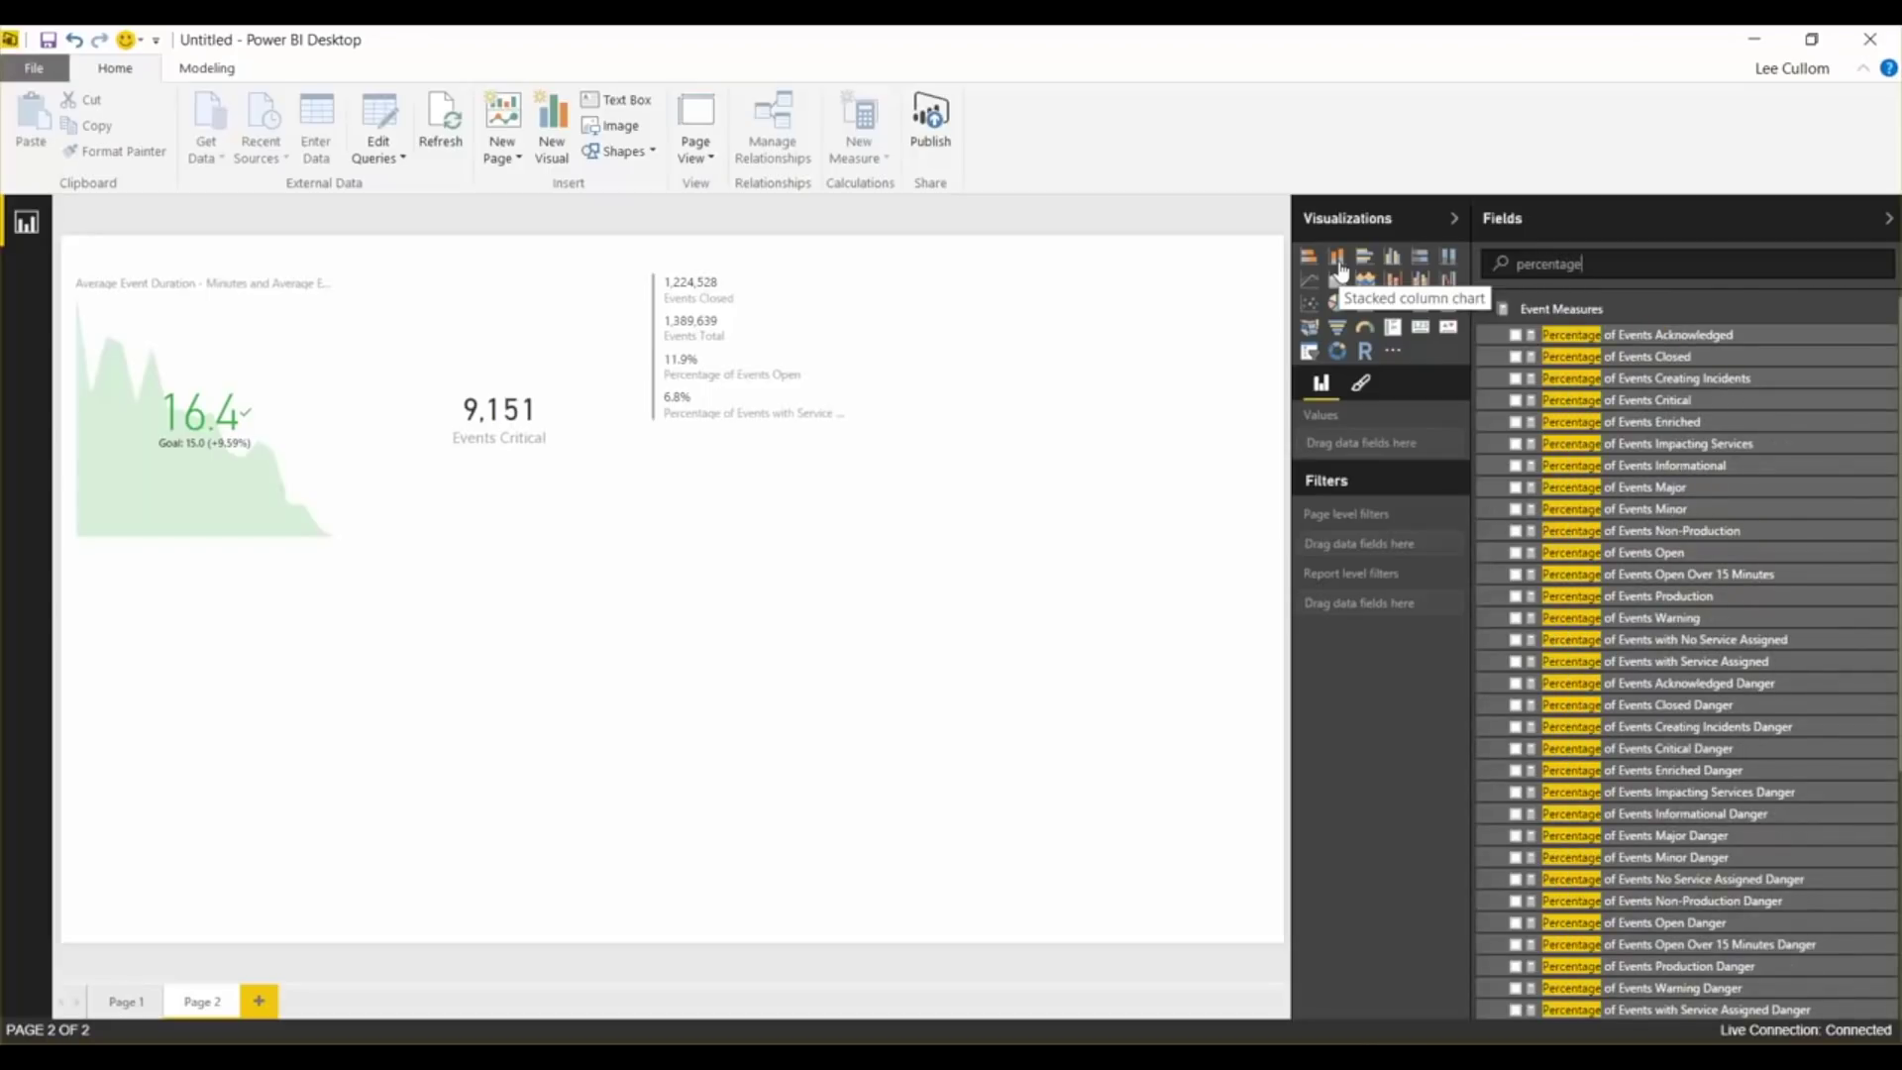
pyautogui.write(' of events')
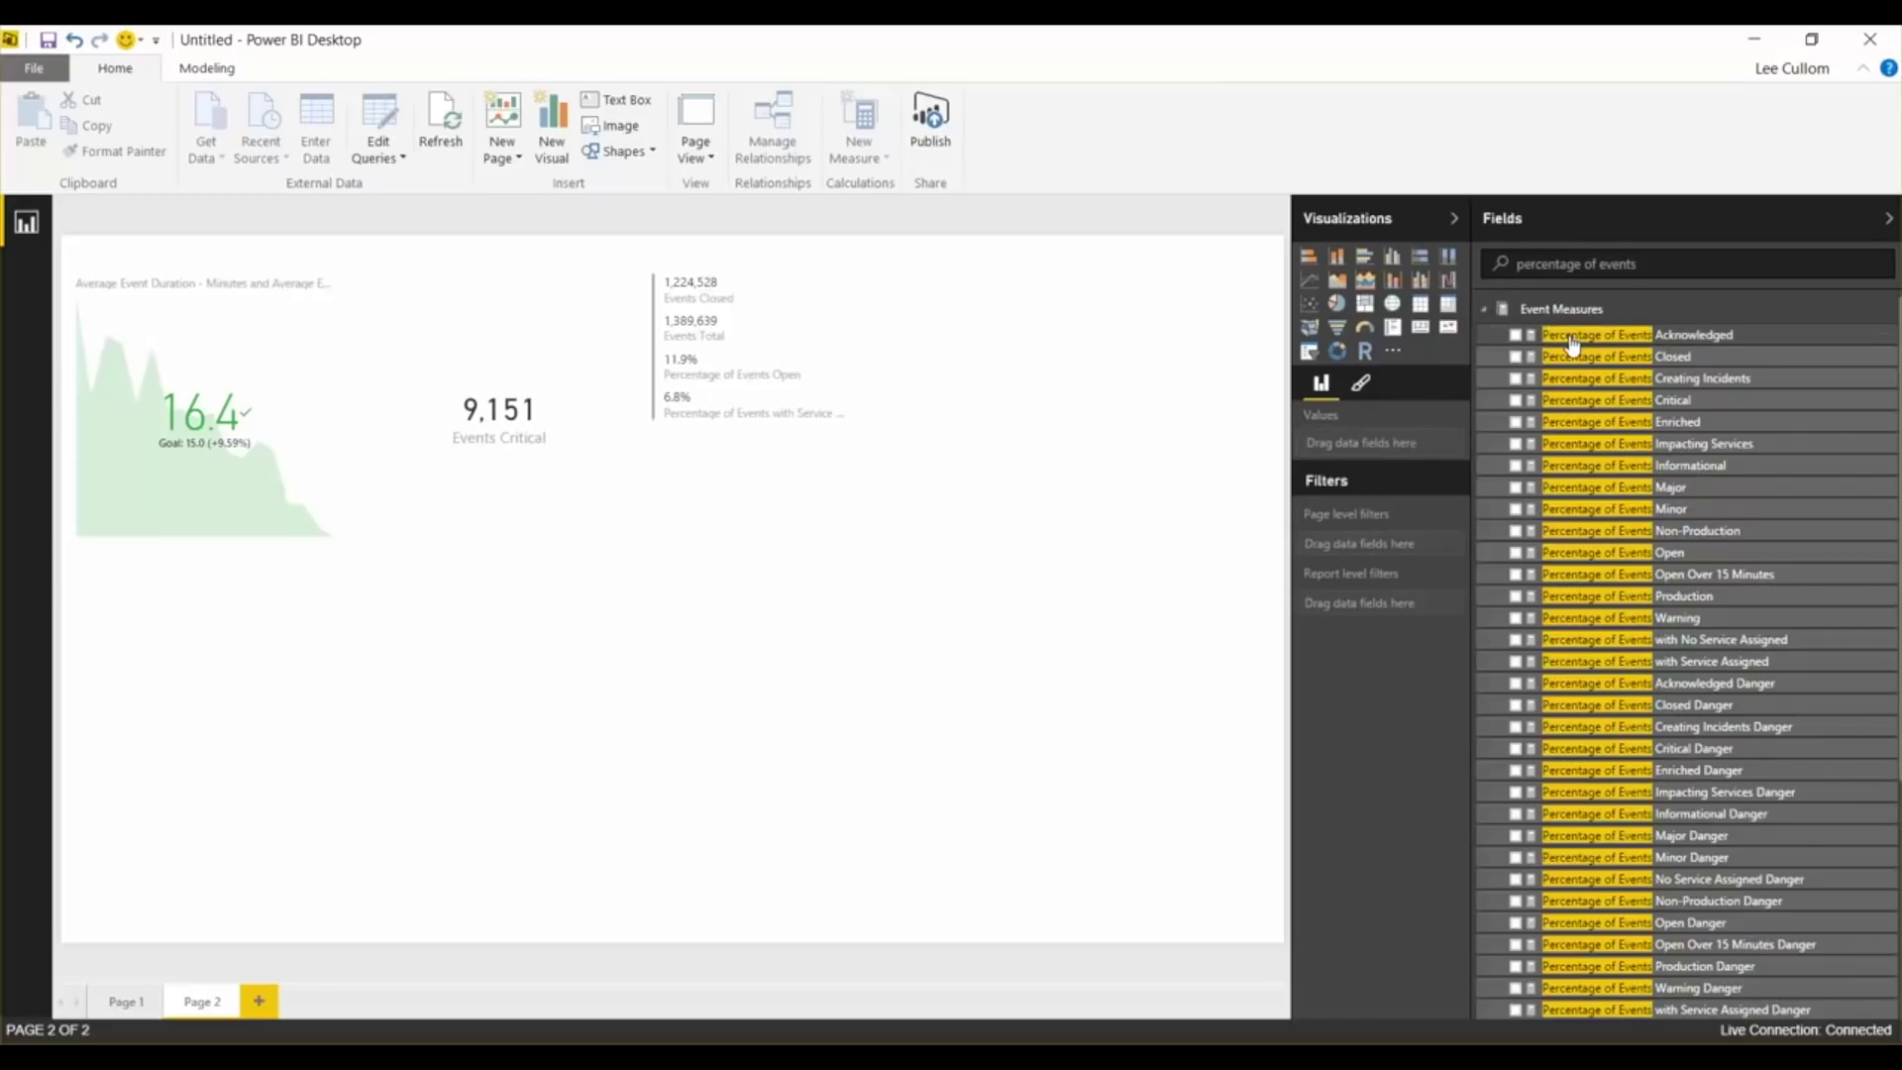
pyautogui.click(1449, 335)
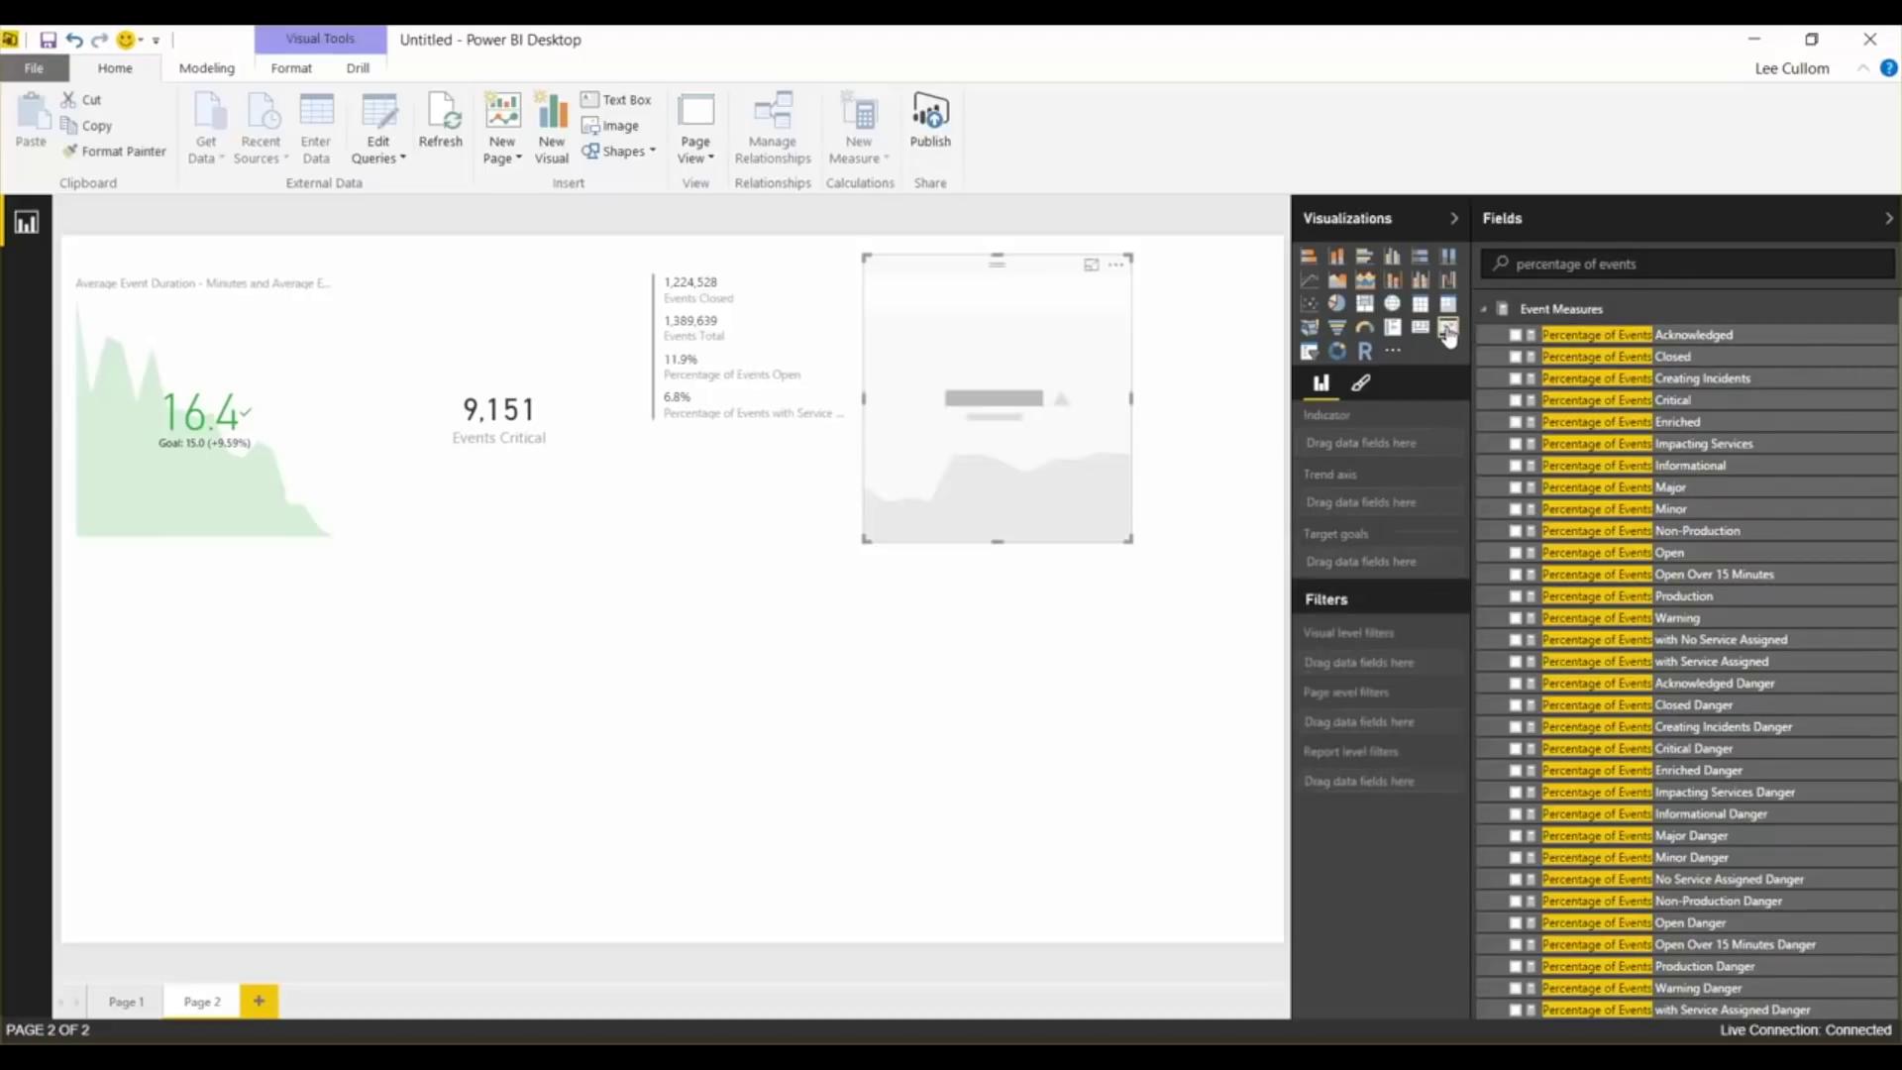
pyautogui.click(1516, 402)
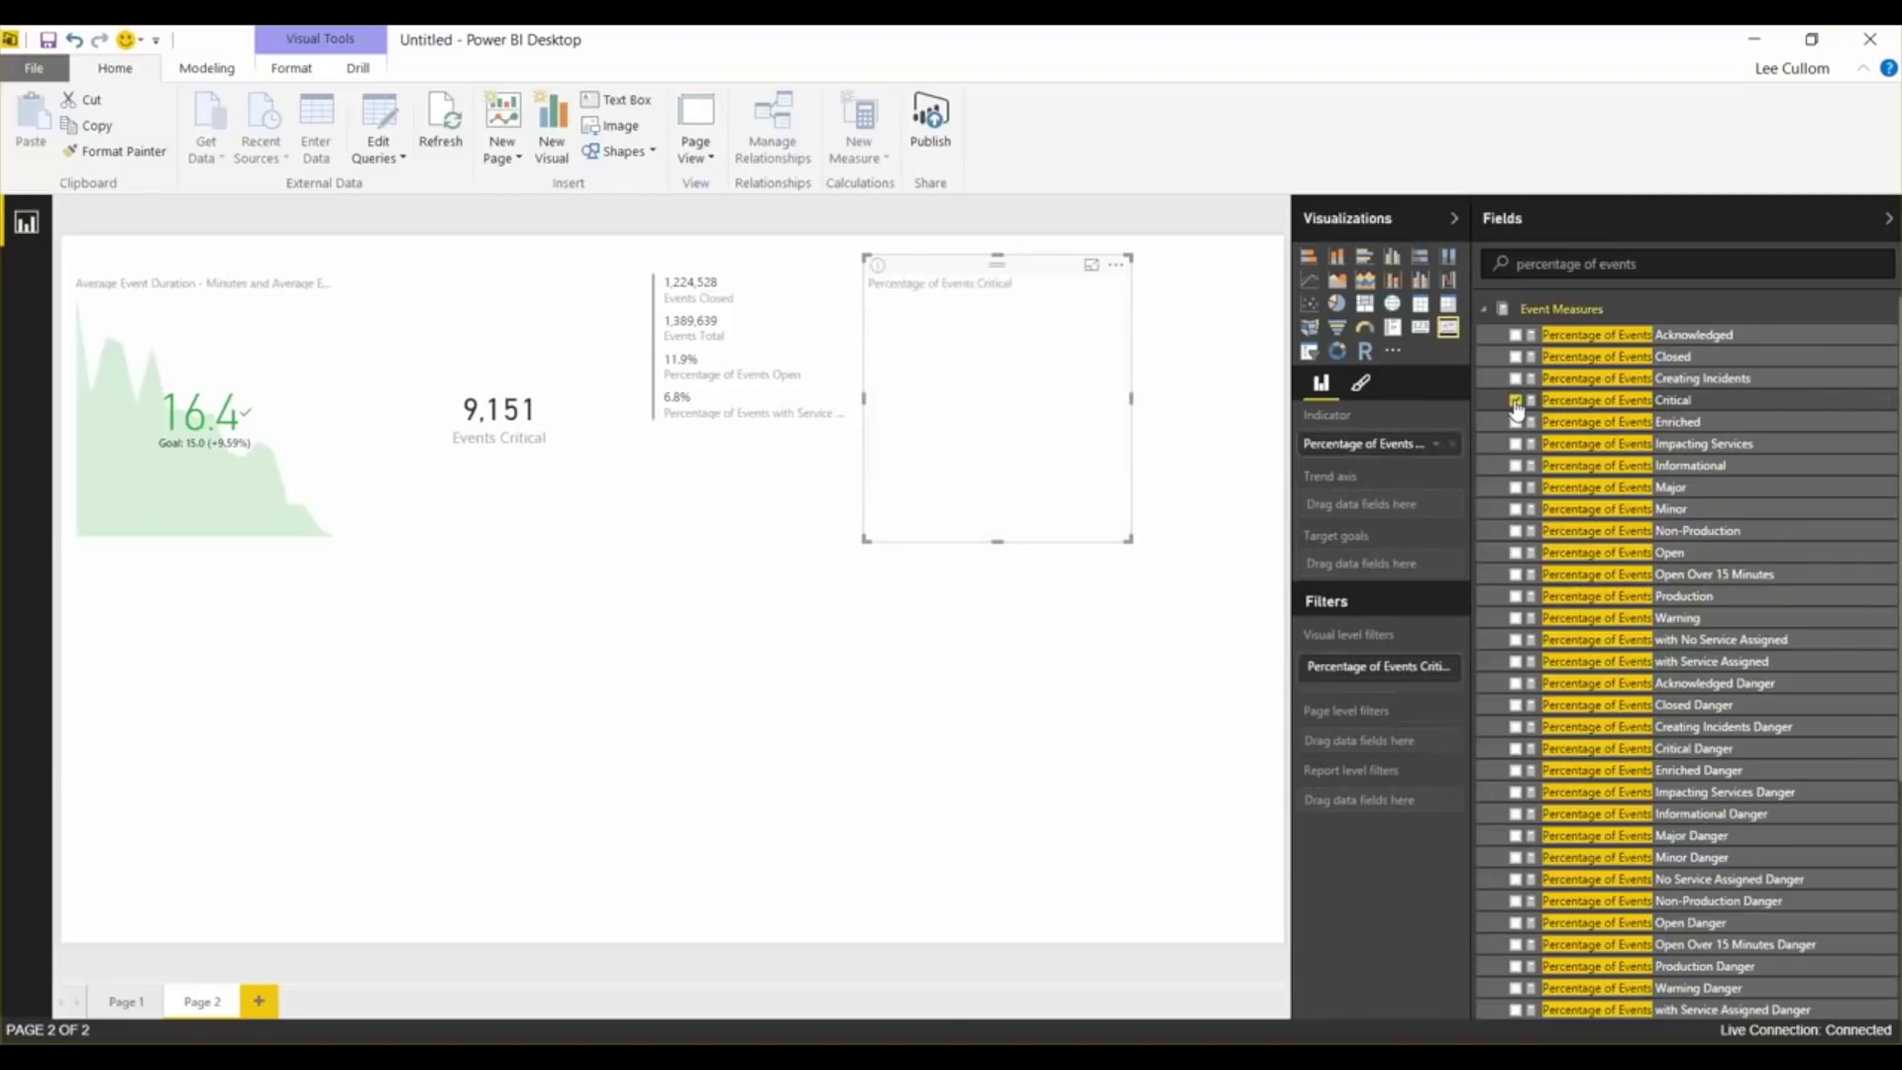
# Trend the KPI by Year (0.7%) and shorten it slightly
pyautogui.scroll(-3, 1515, 401)
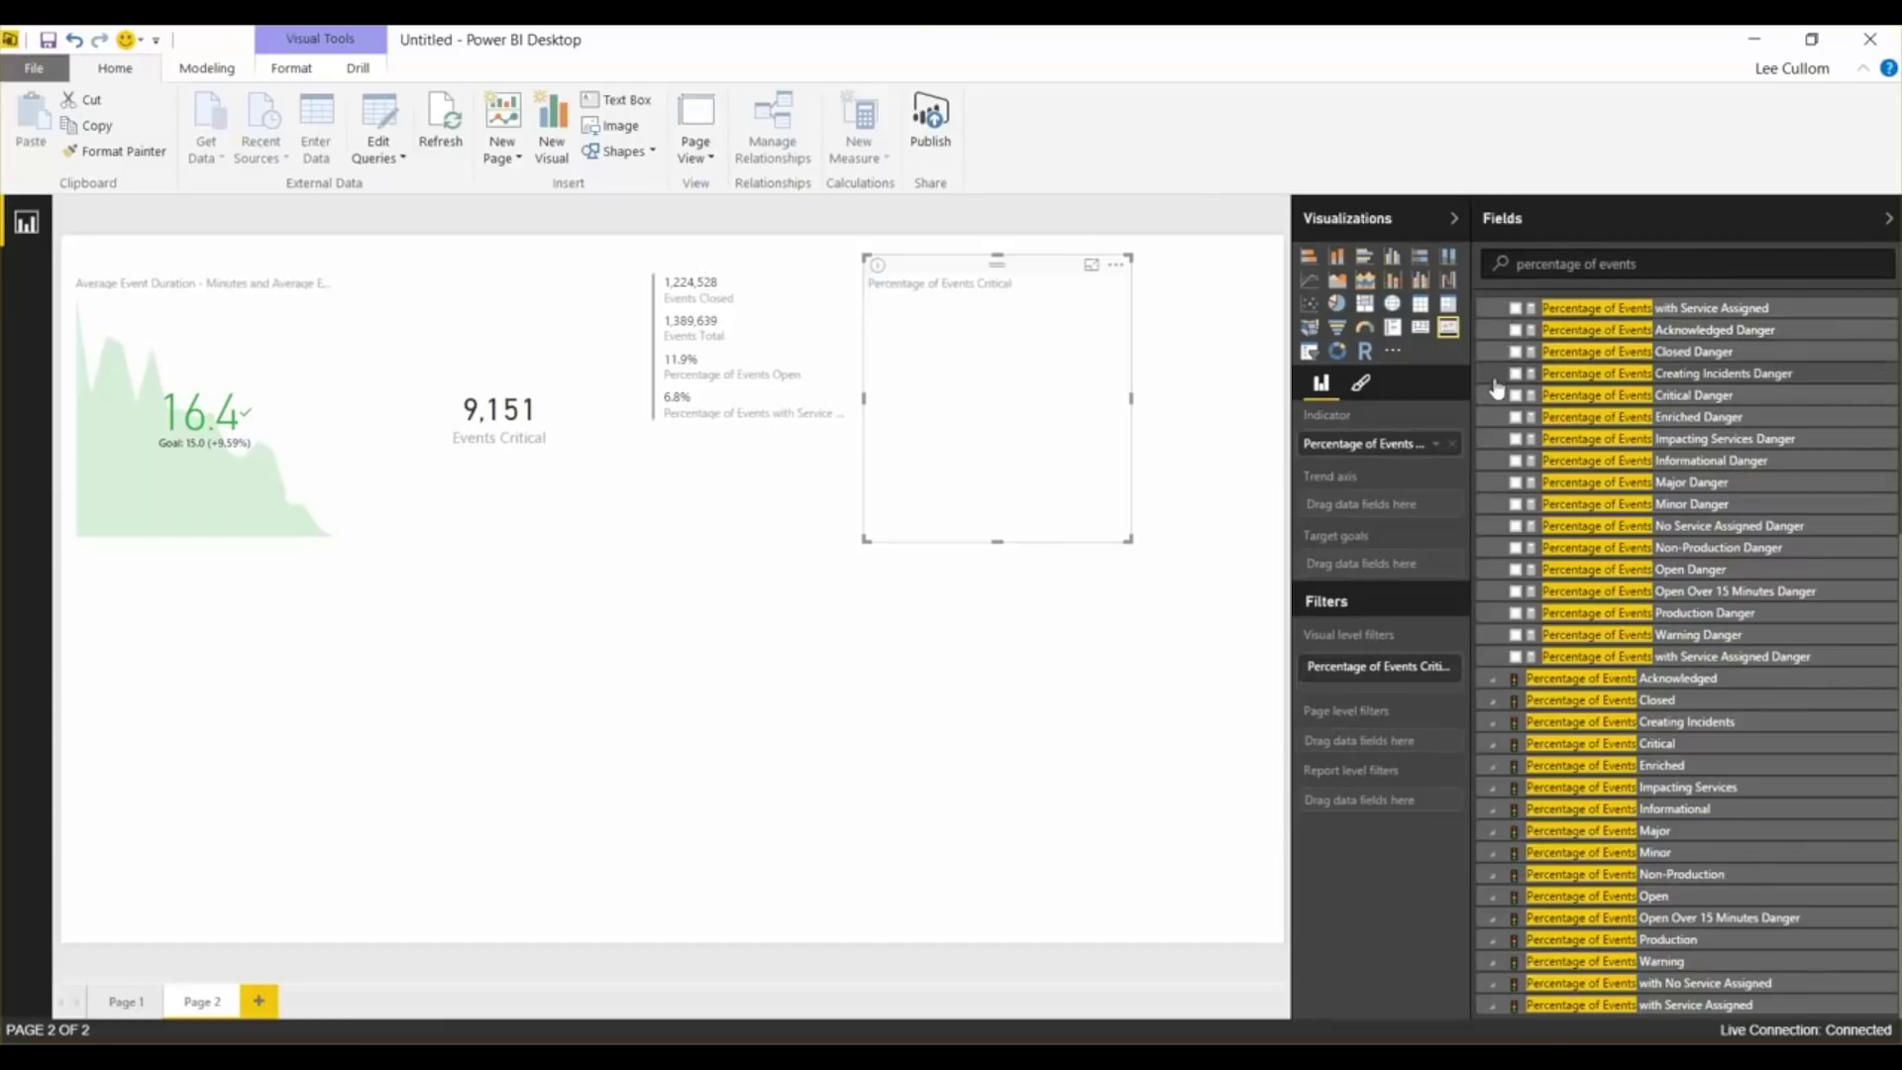
pyautogui.scroll(5, 1497, 389)
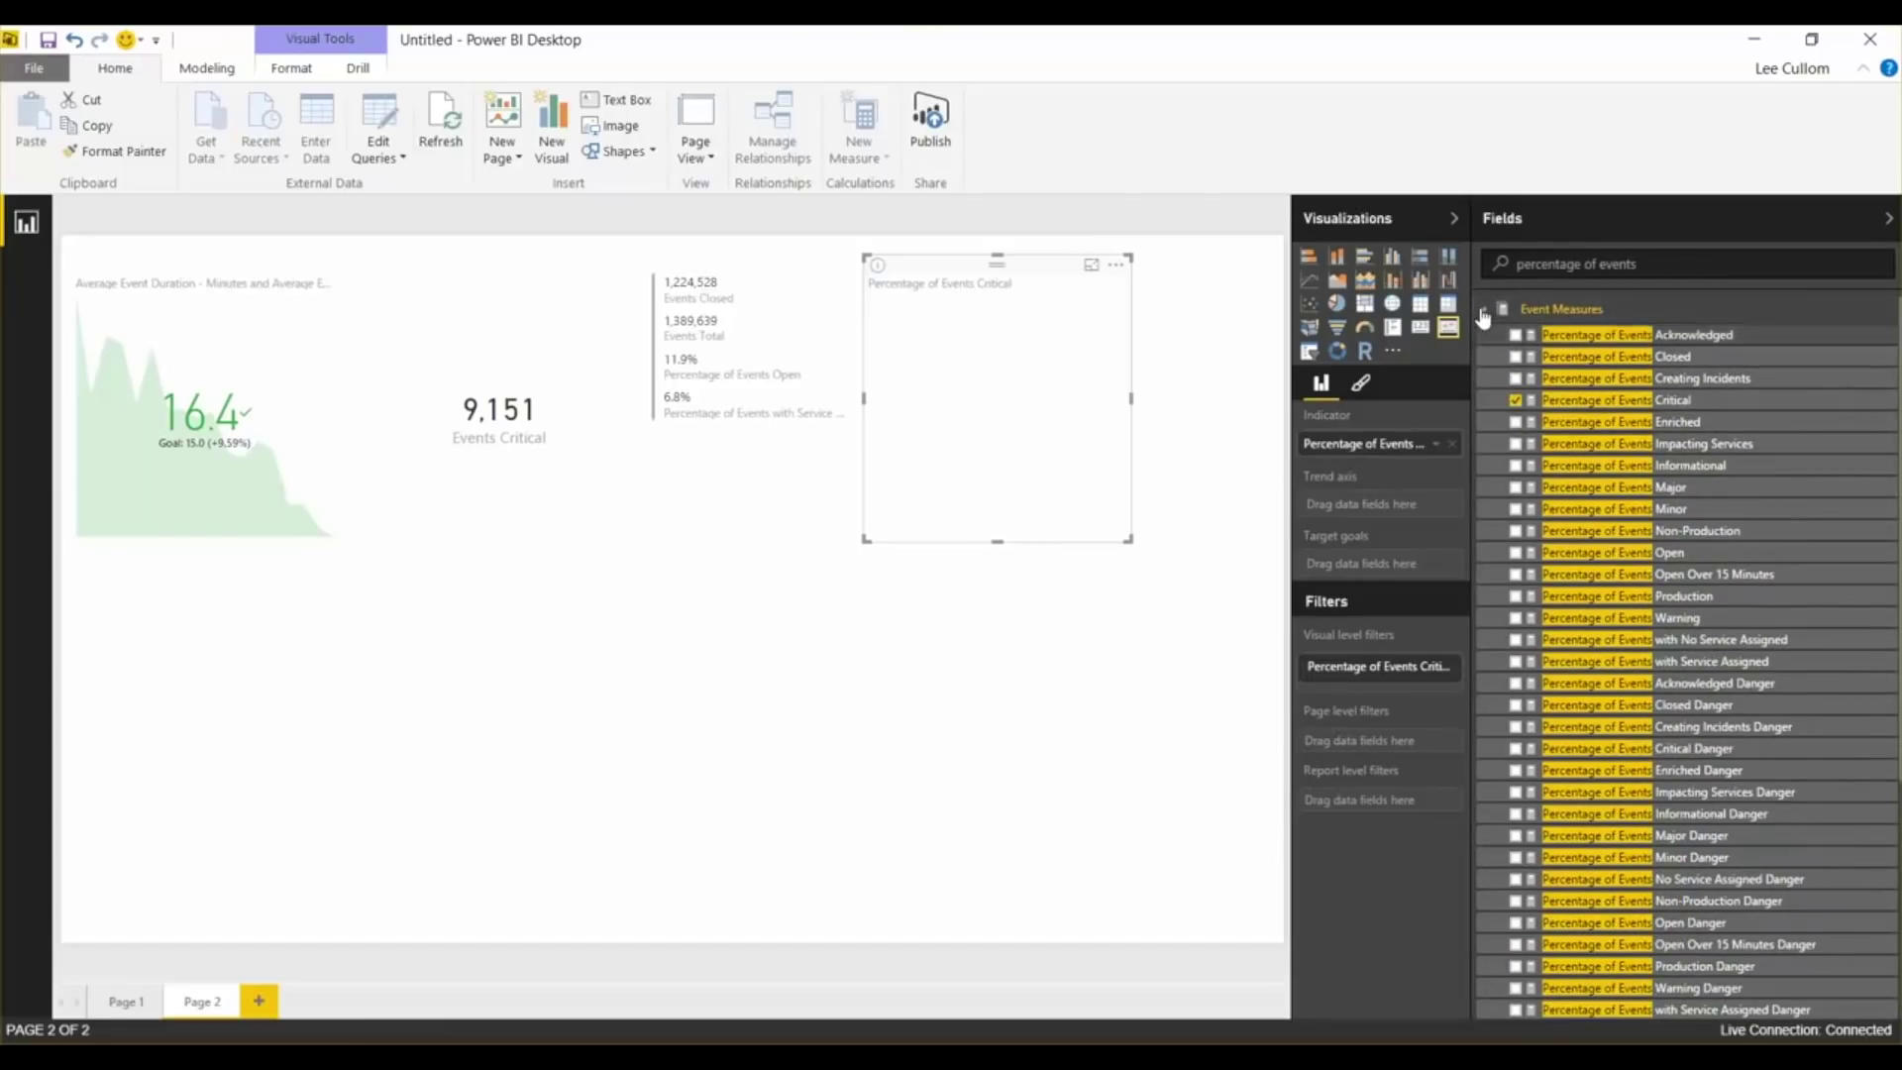
pyautogui.scroll(-3, 1524, 471)
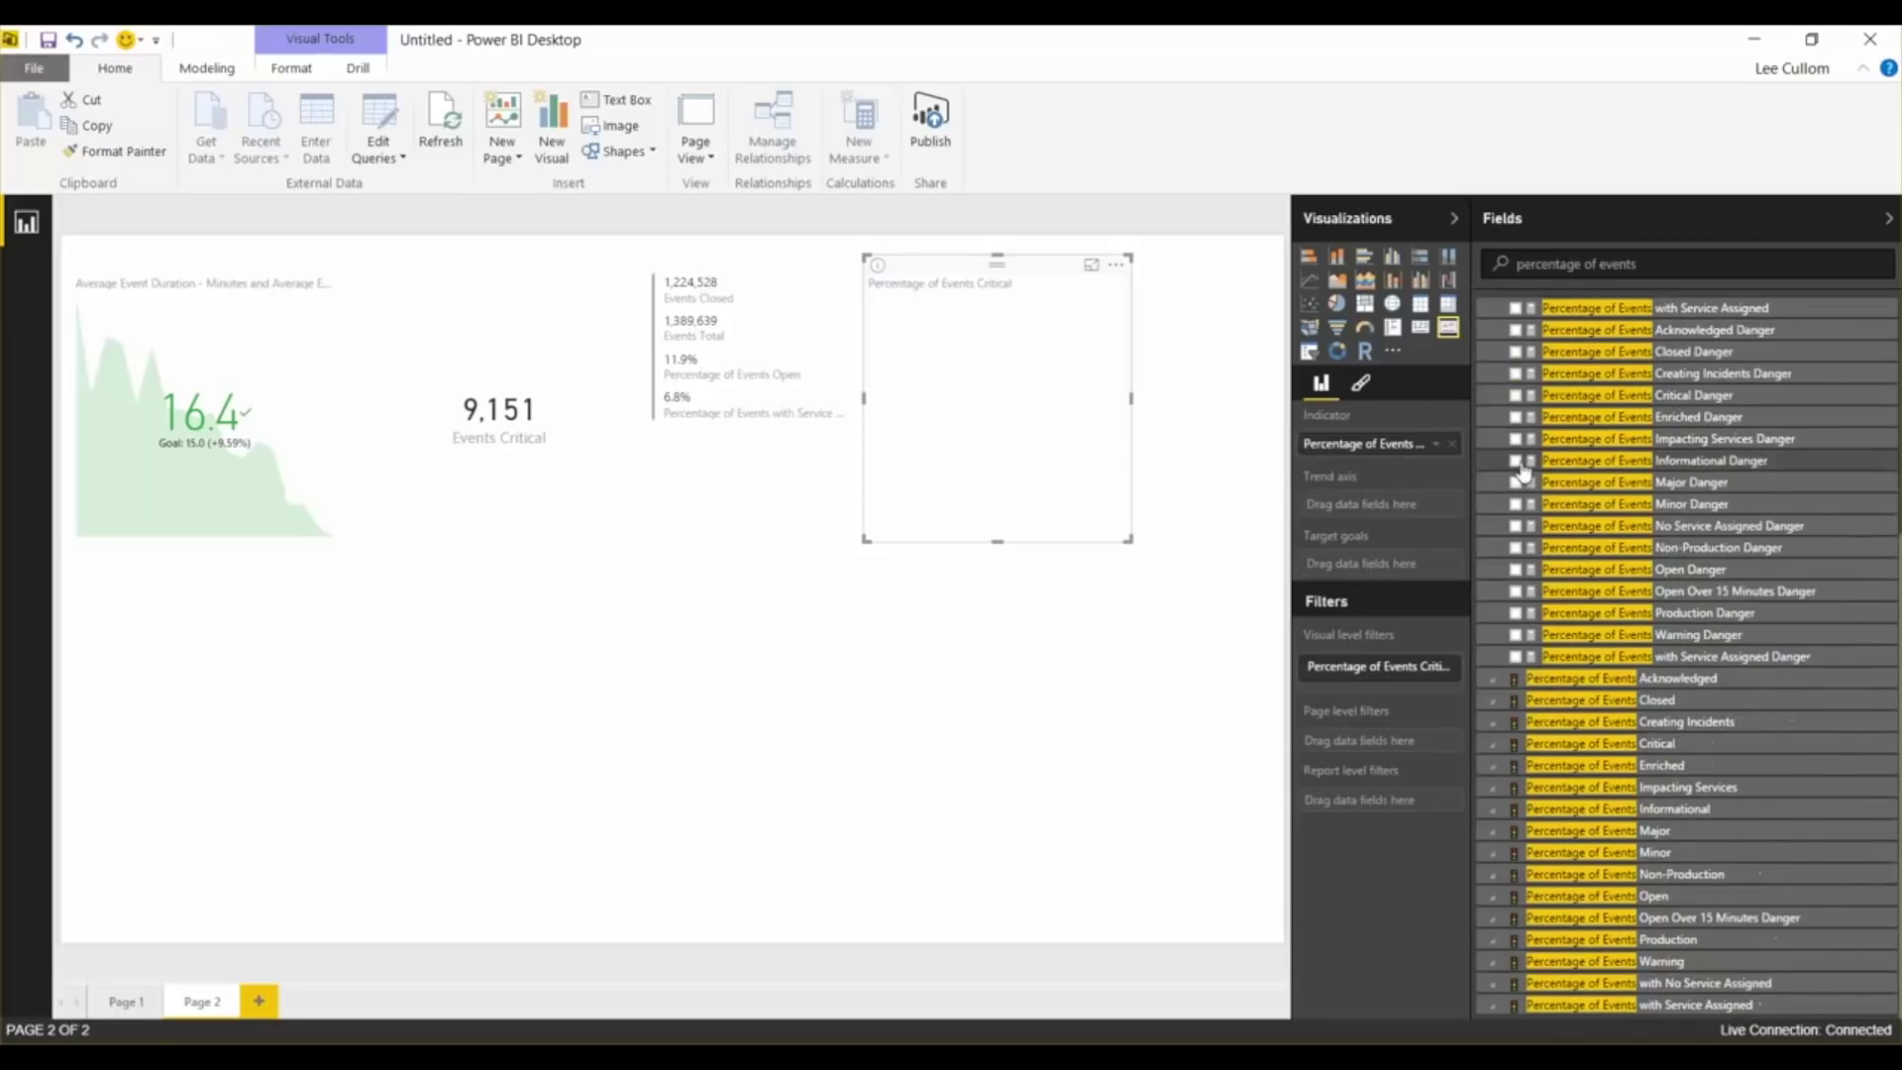
pyautogui.scroll(3, 1523, 471)
pyautogui.moveTo(1650, 262); pyautogui.dragTo(1434, 271)
pyautogui.press('BackSpace')
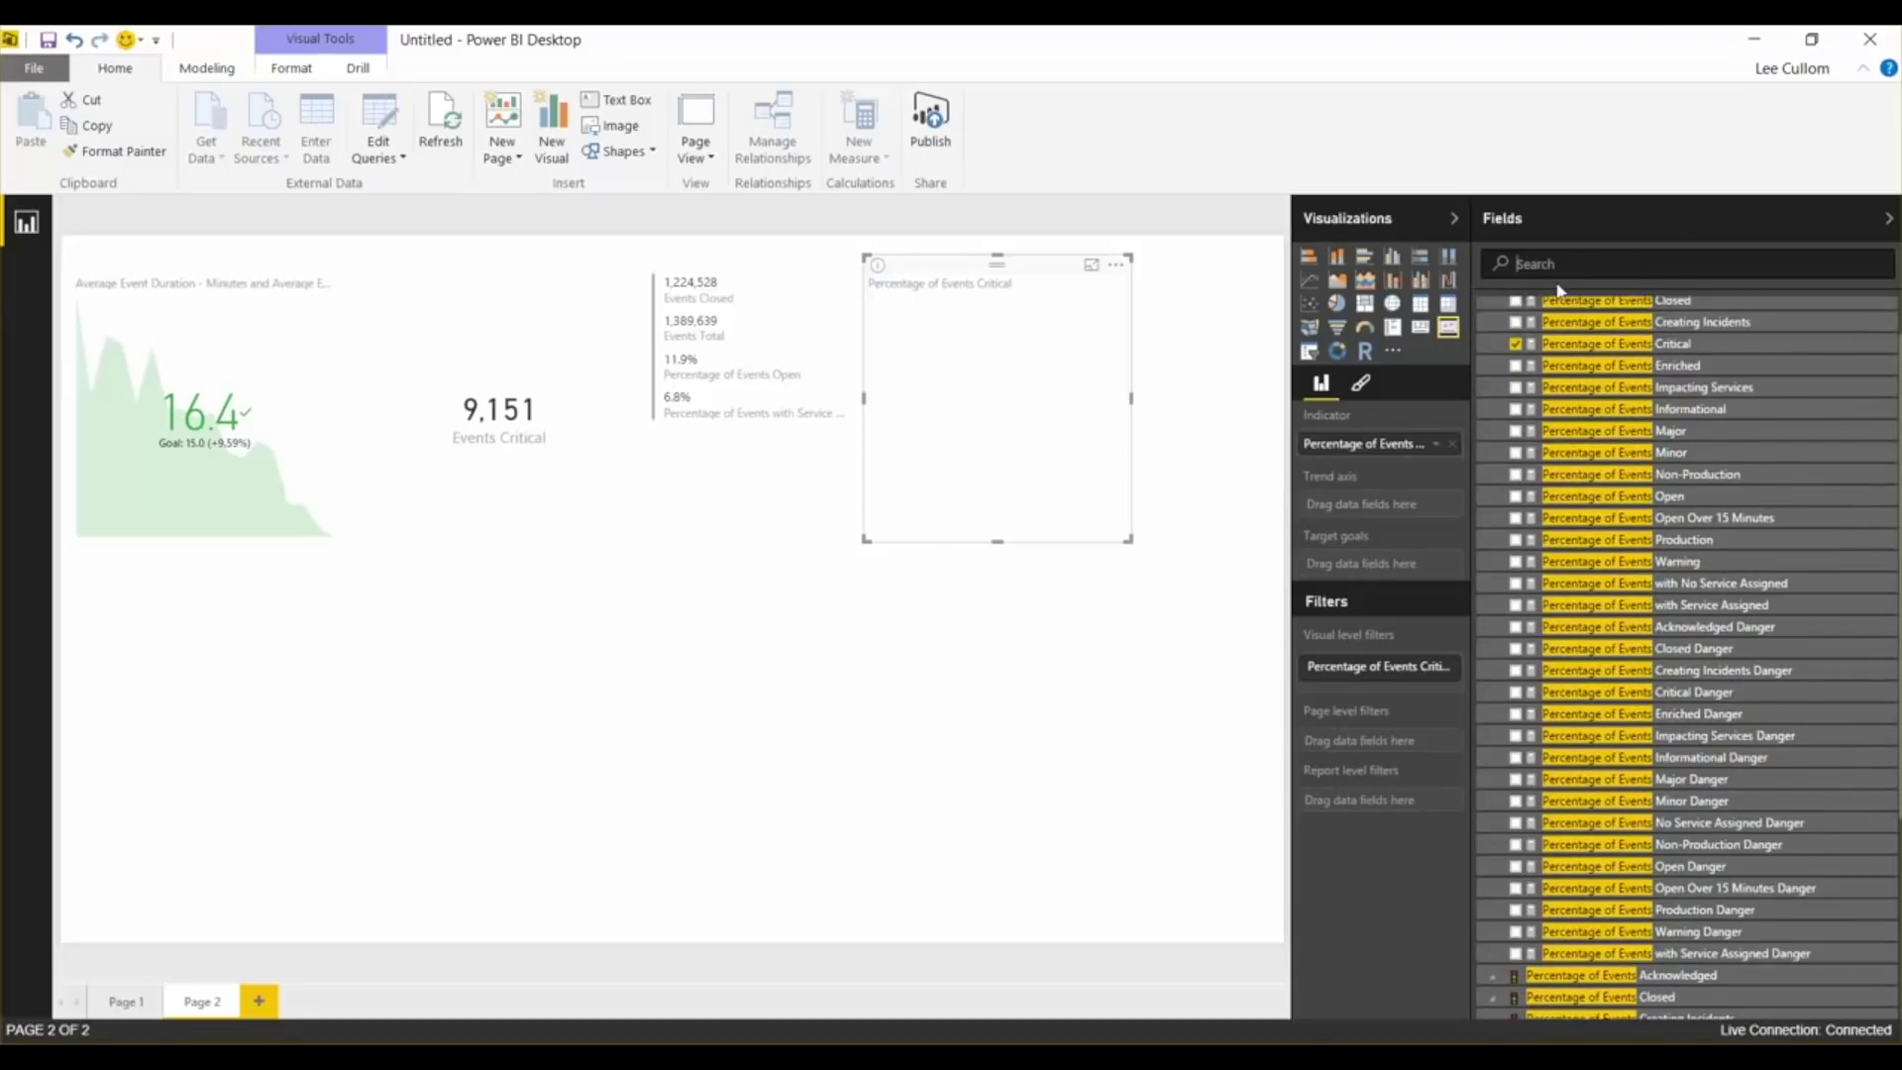
pyautogui.scroll(-10, 1669, 500)
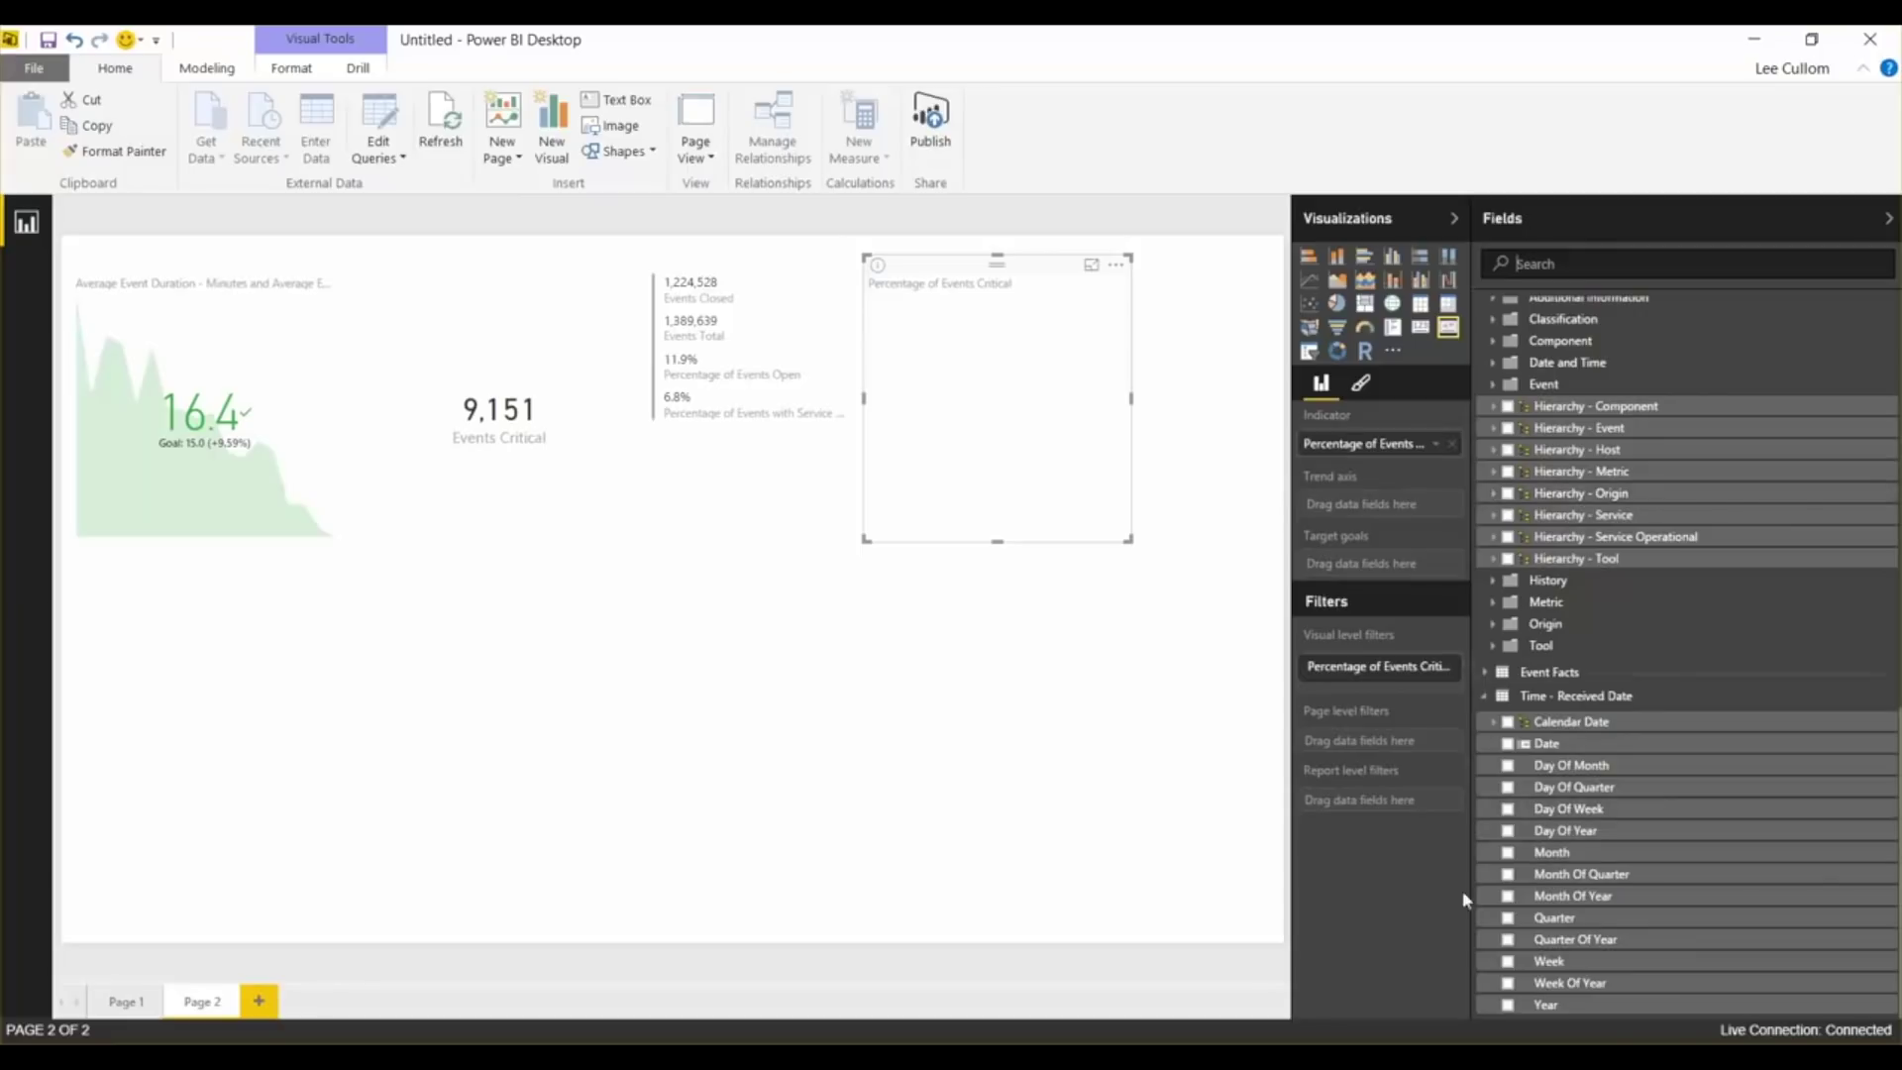
pyautogui.click(1508, 1004)
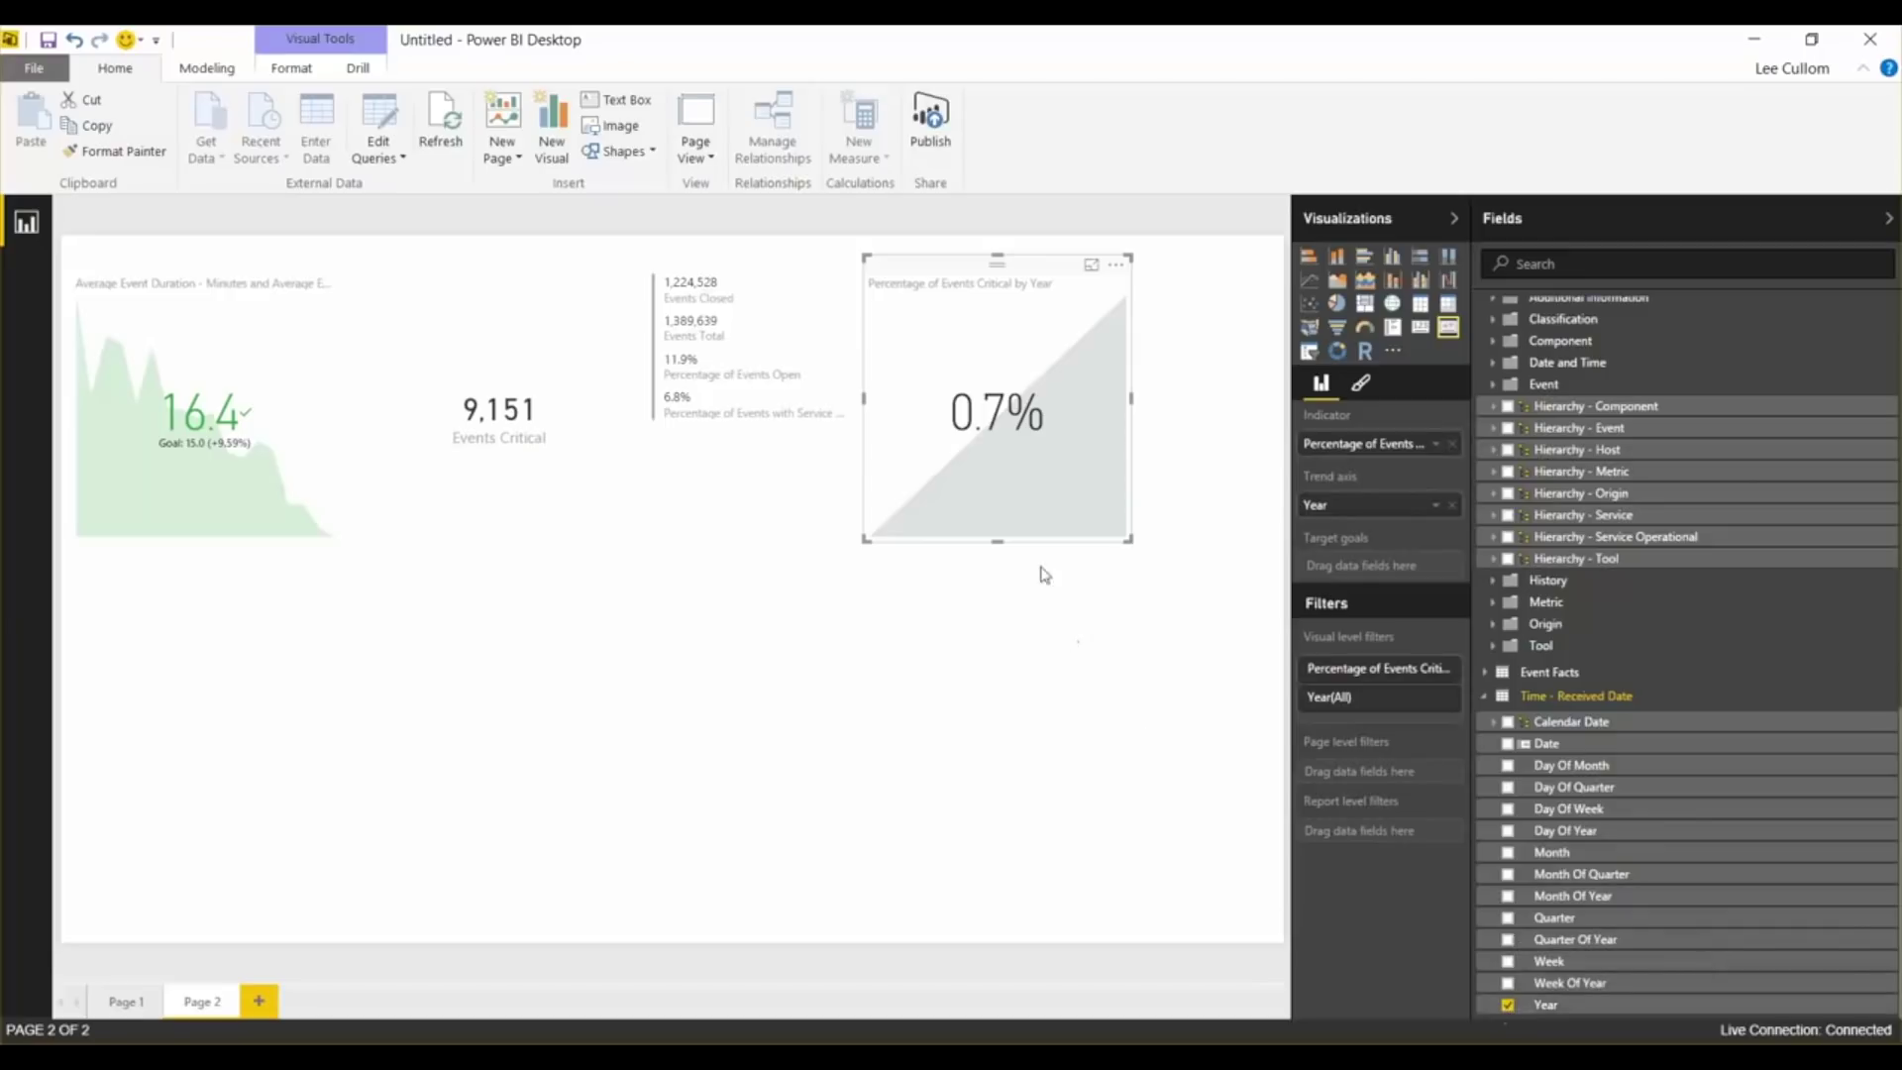
pyautogui.moveTo(994, 543); pyautogui.dragTo(994, 537)
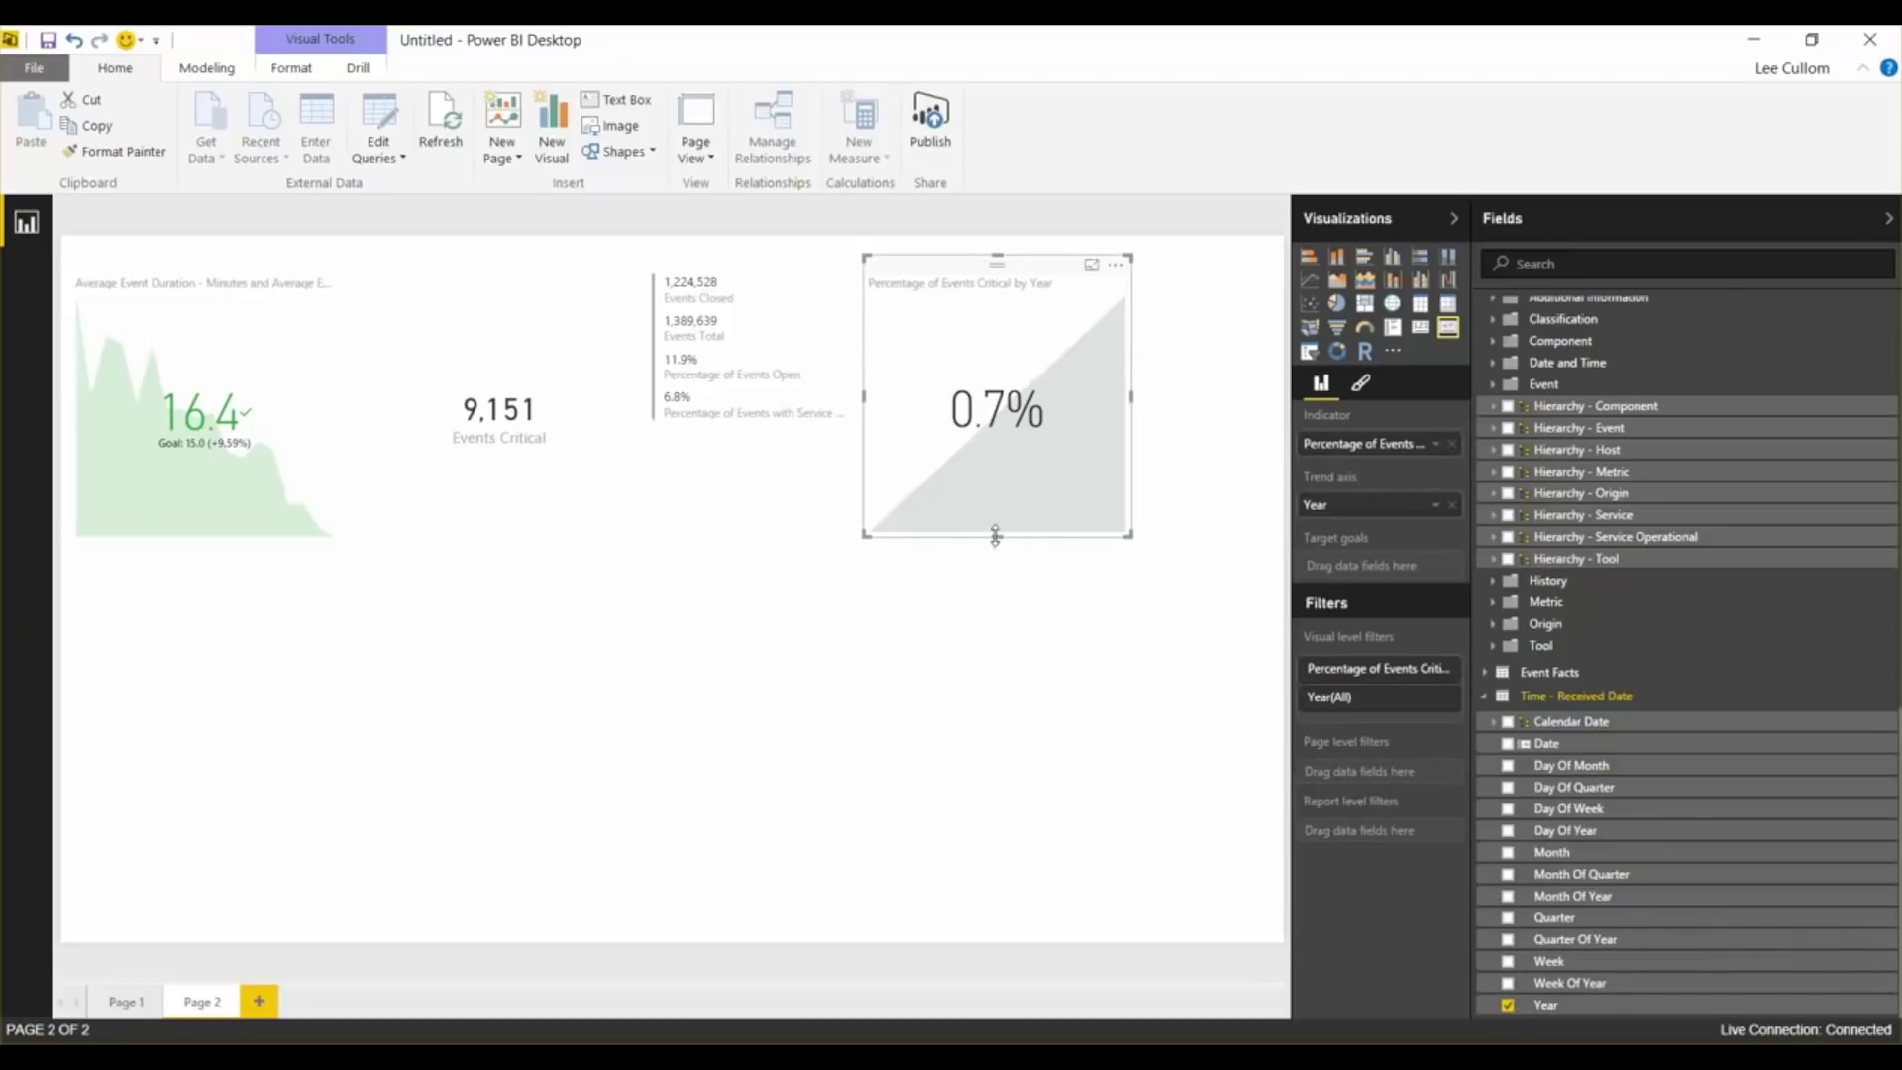
pyautogui.click(428, 609)
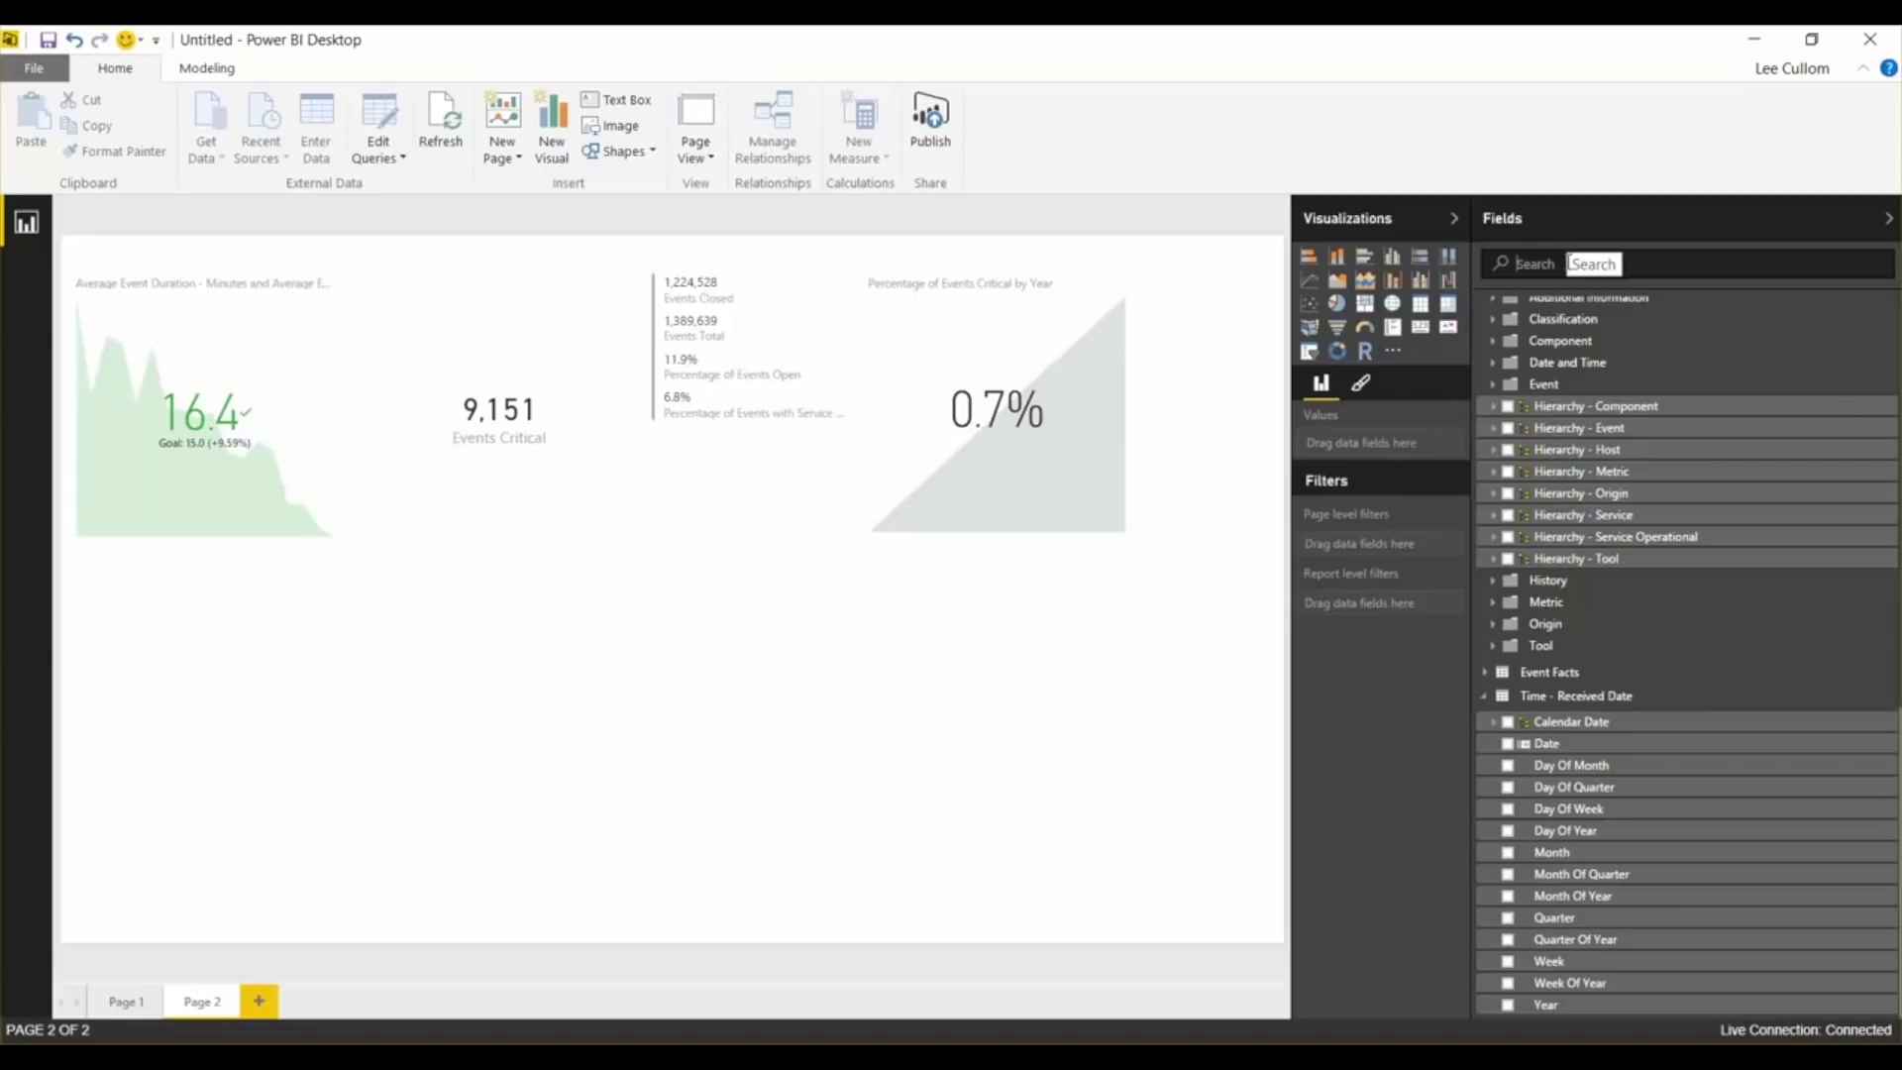
# Create an Events Total column chart and widen it across the page
pyautogui.write('total')
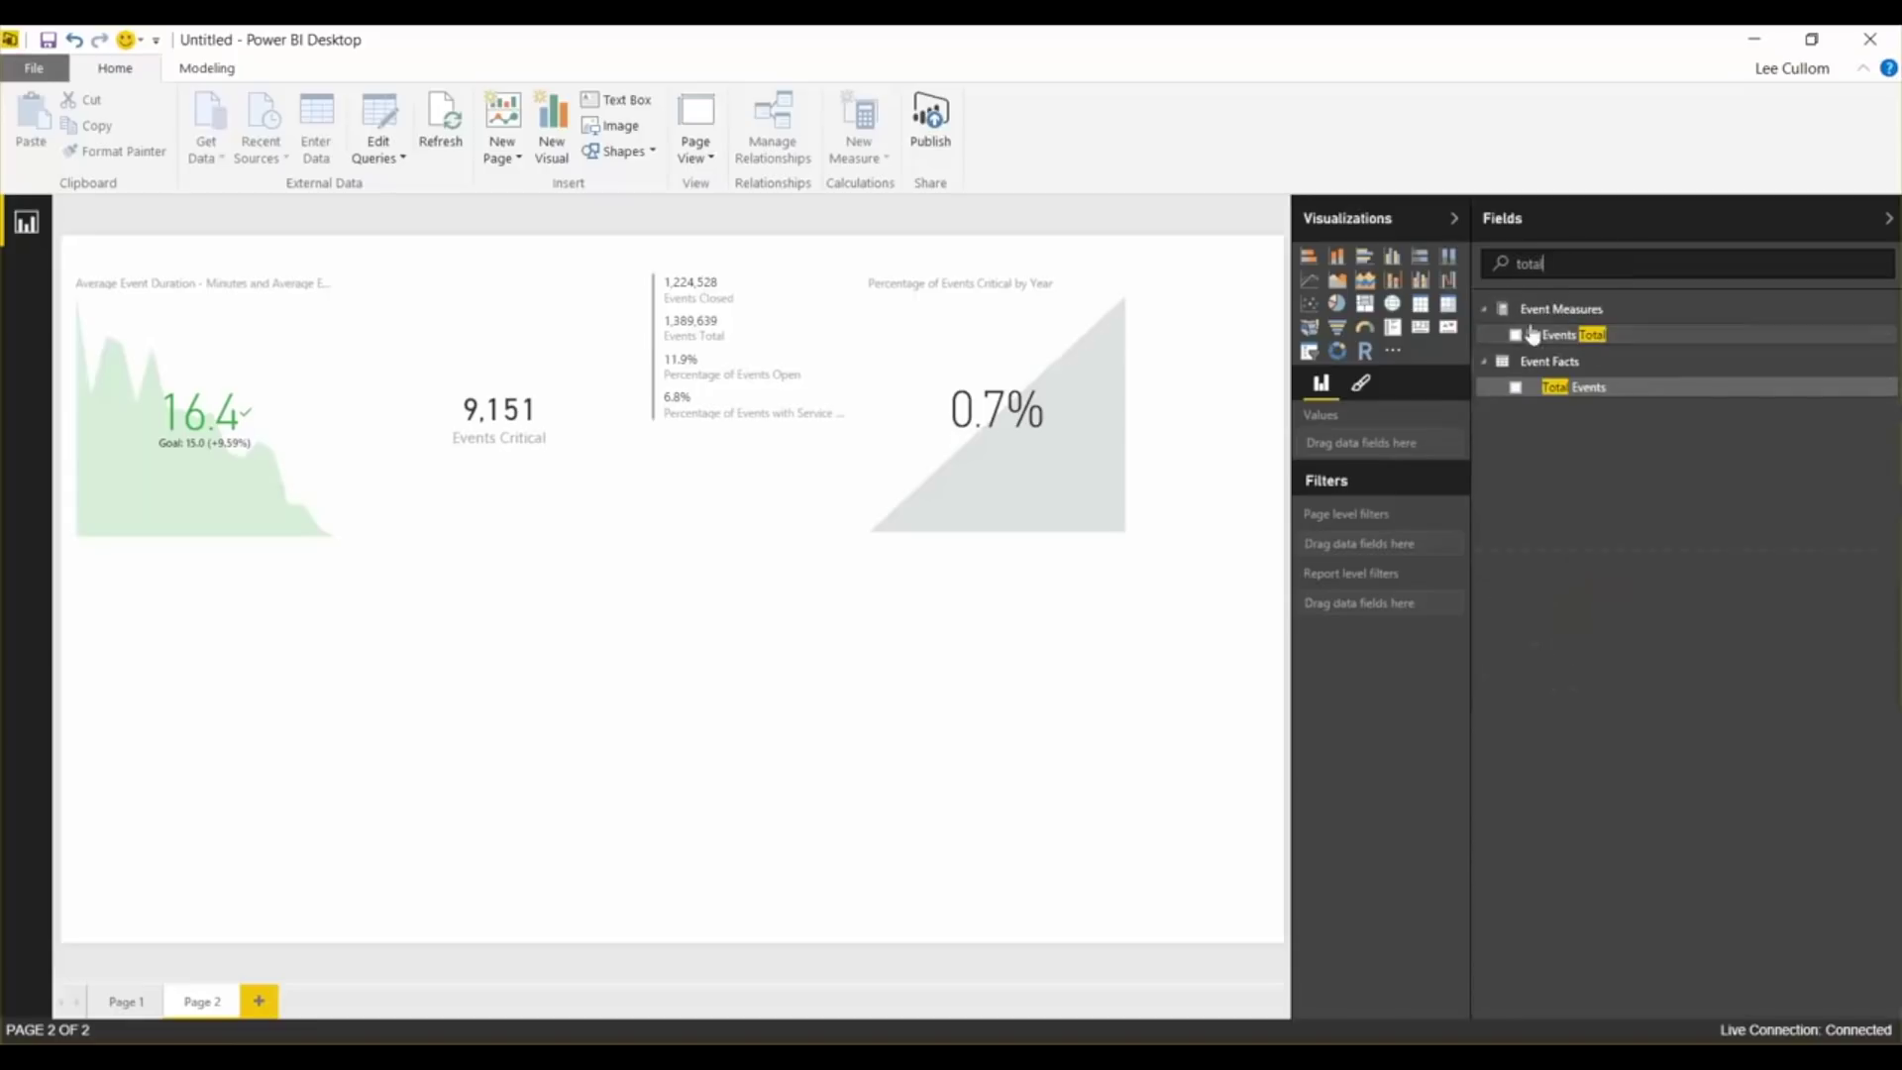
pyautogui.click(1515, 334)
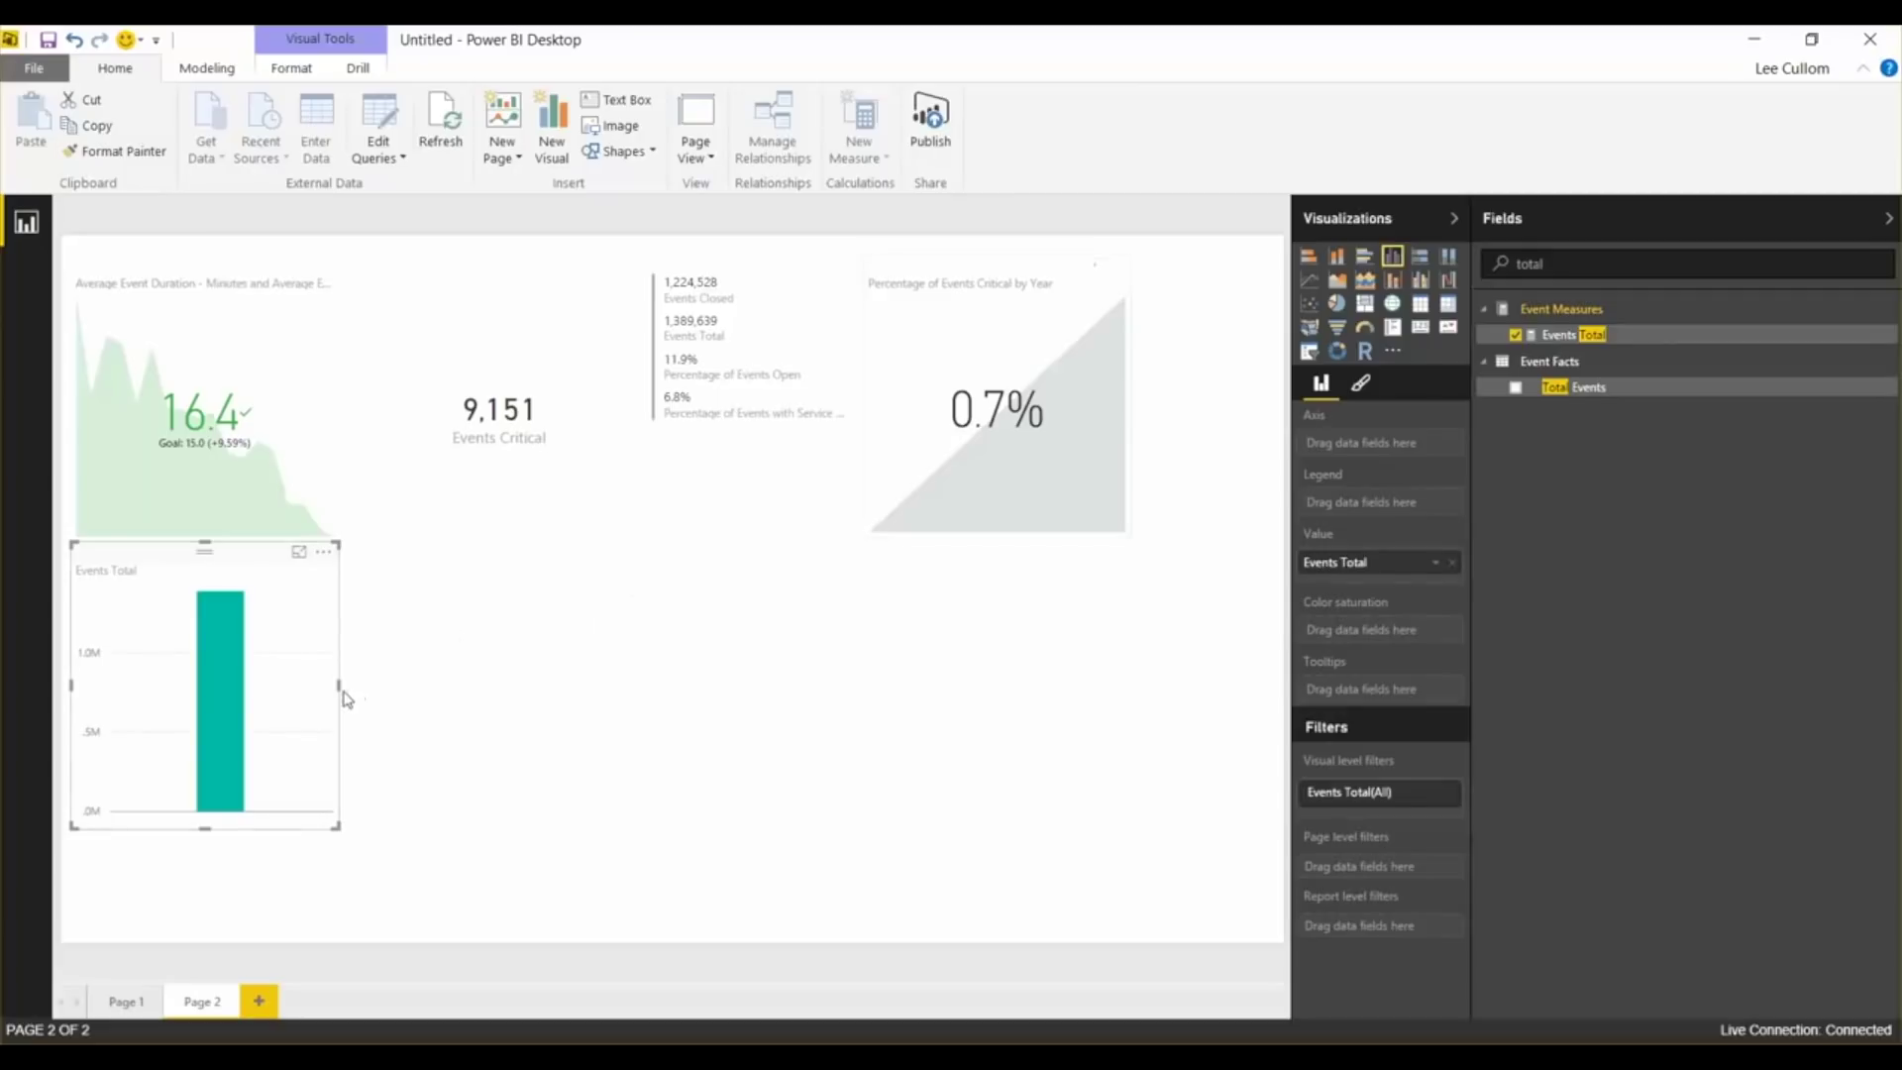
pyautogui.moveTo(340, 685); pyautogui.dragTo(1268, 641)
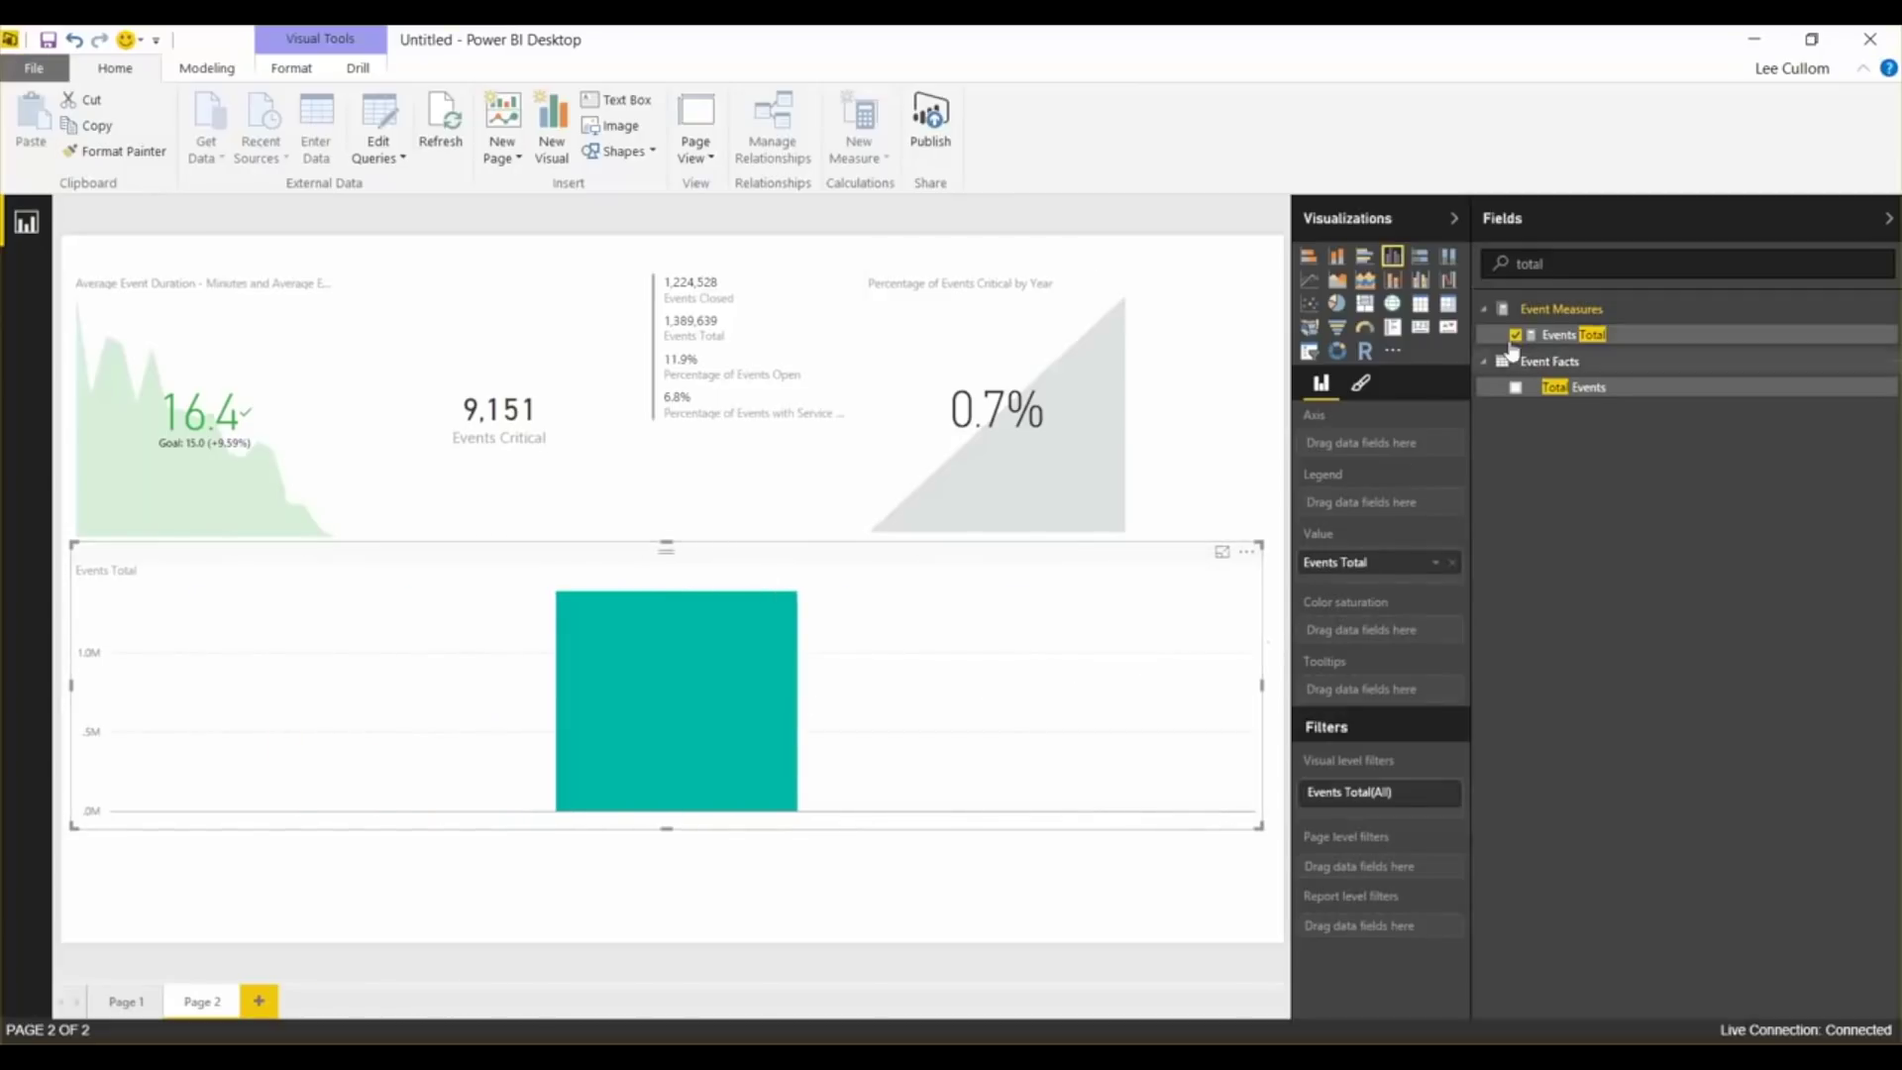
# Break Events Total down by Month and make the chart shorter
pyautogui.doubleClick(1534, 263)
pyautogui.press('BackSpace')
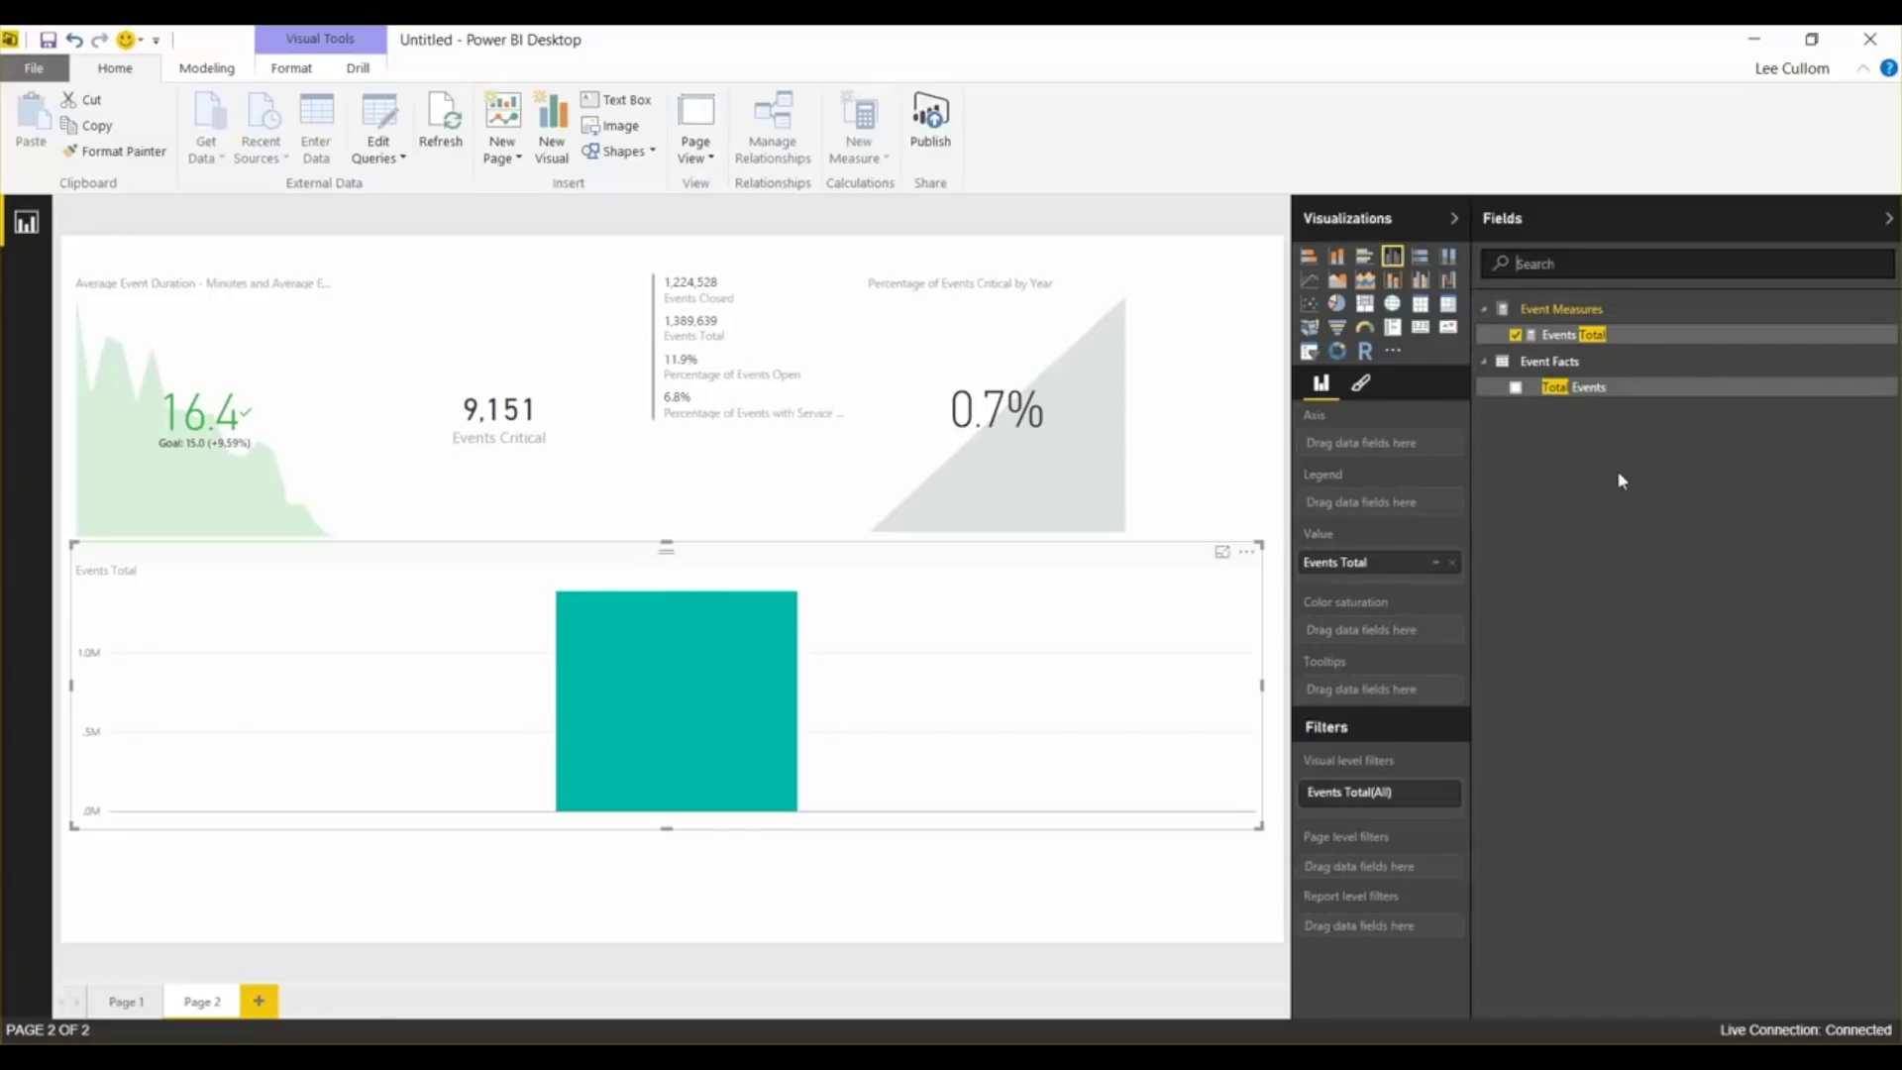
pyautogui.scroll(-5, 1613, 706)
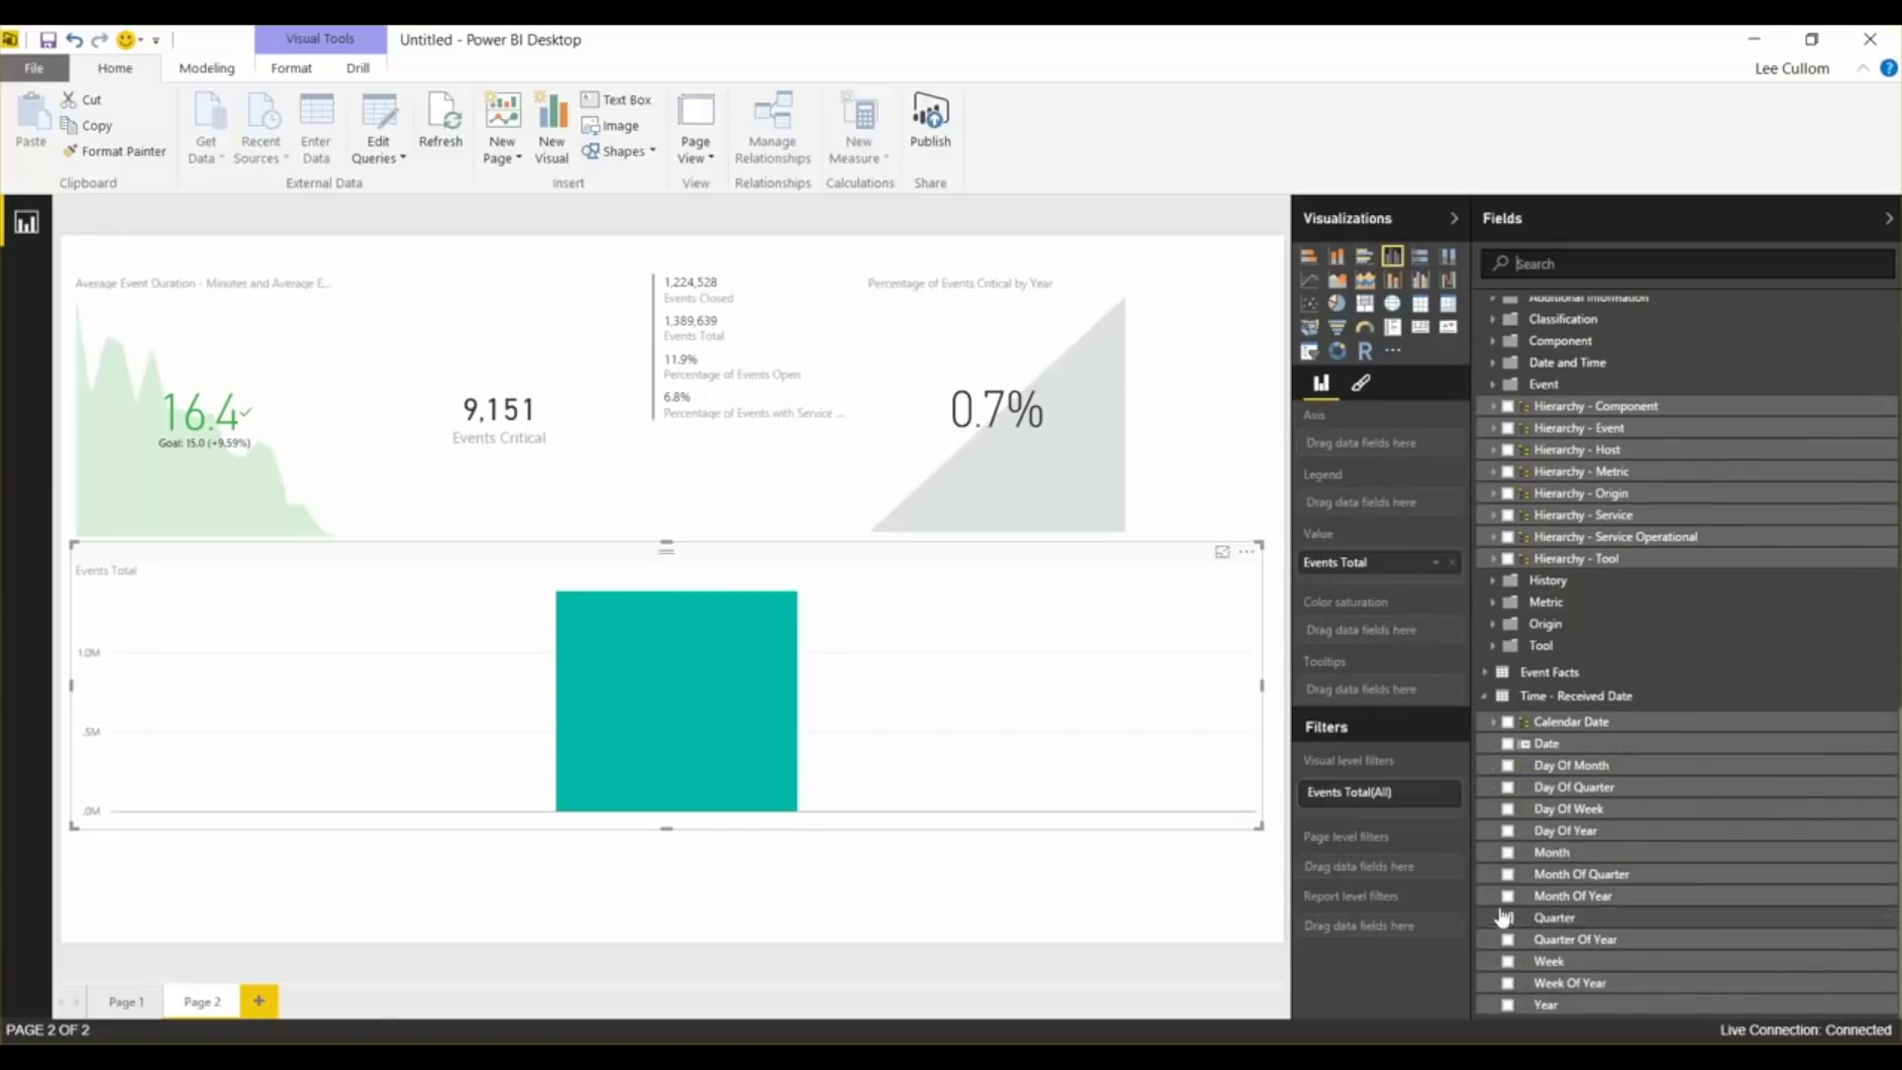
pyautogui.click(1508, 853)
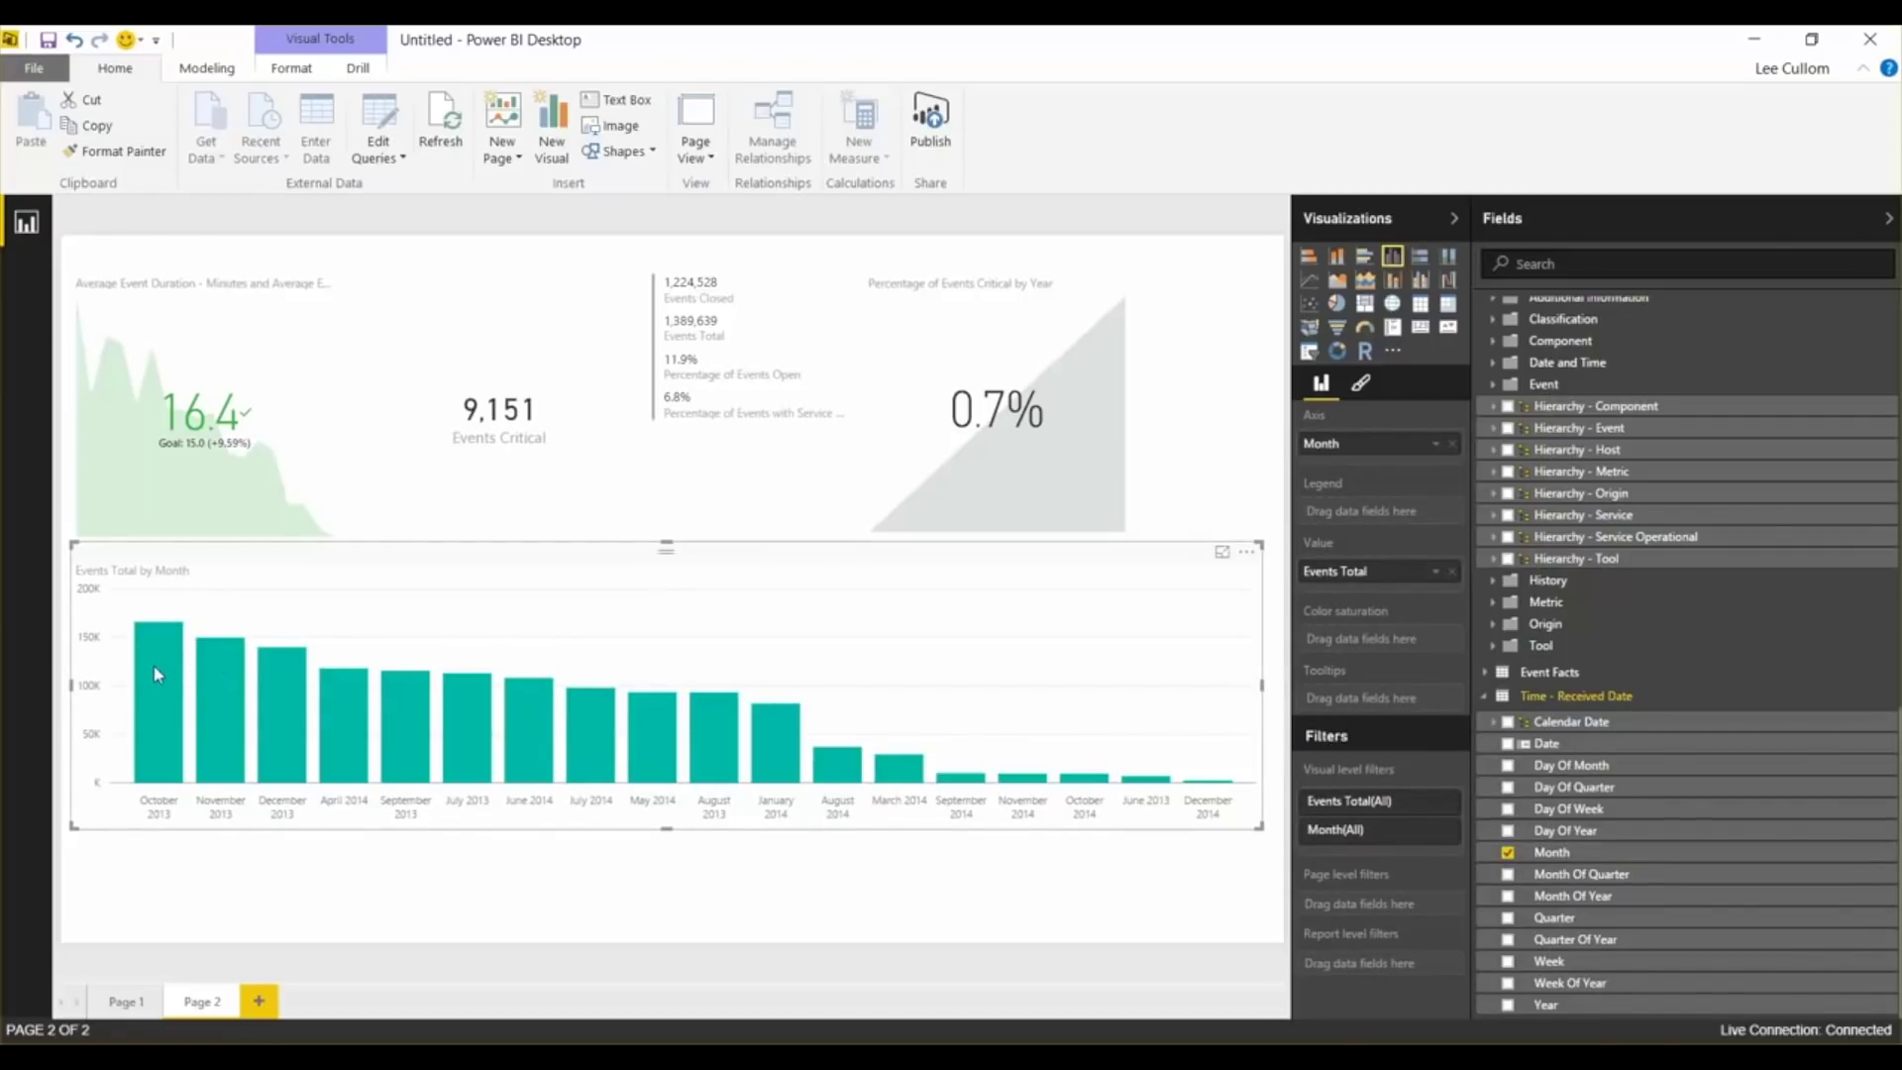
pyautogui.moveTo(706, 733)
pyautogui.moveTo(665, 828); pyautogui.dragTo(667, 773)
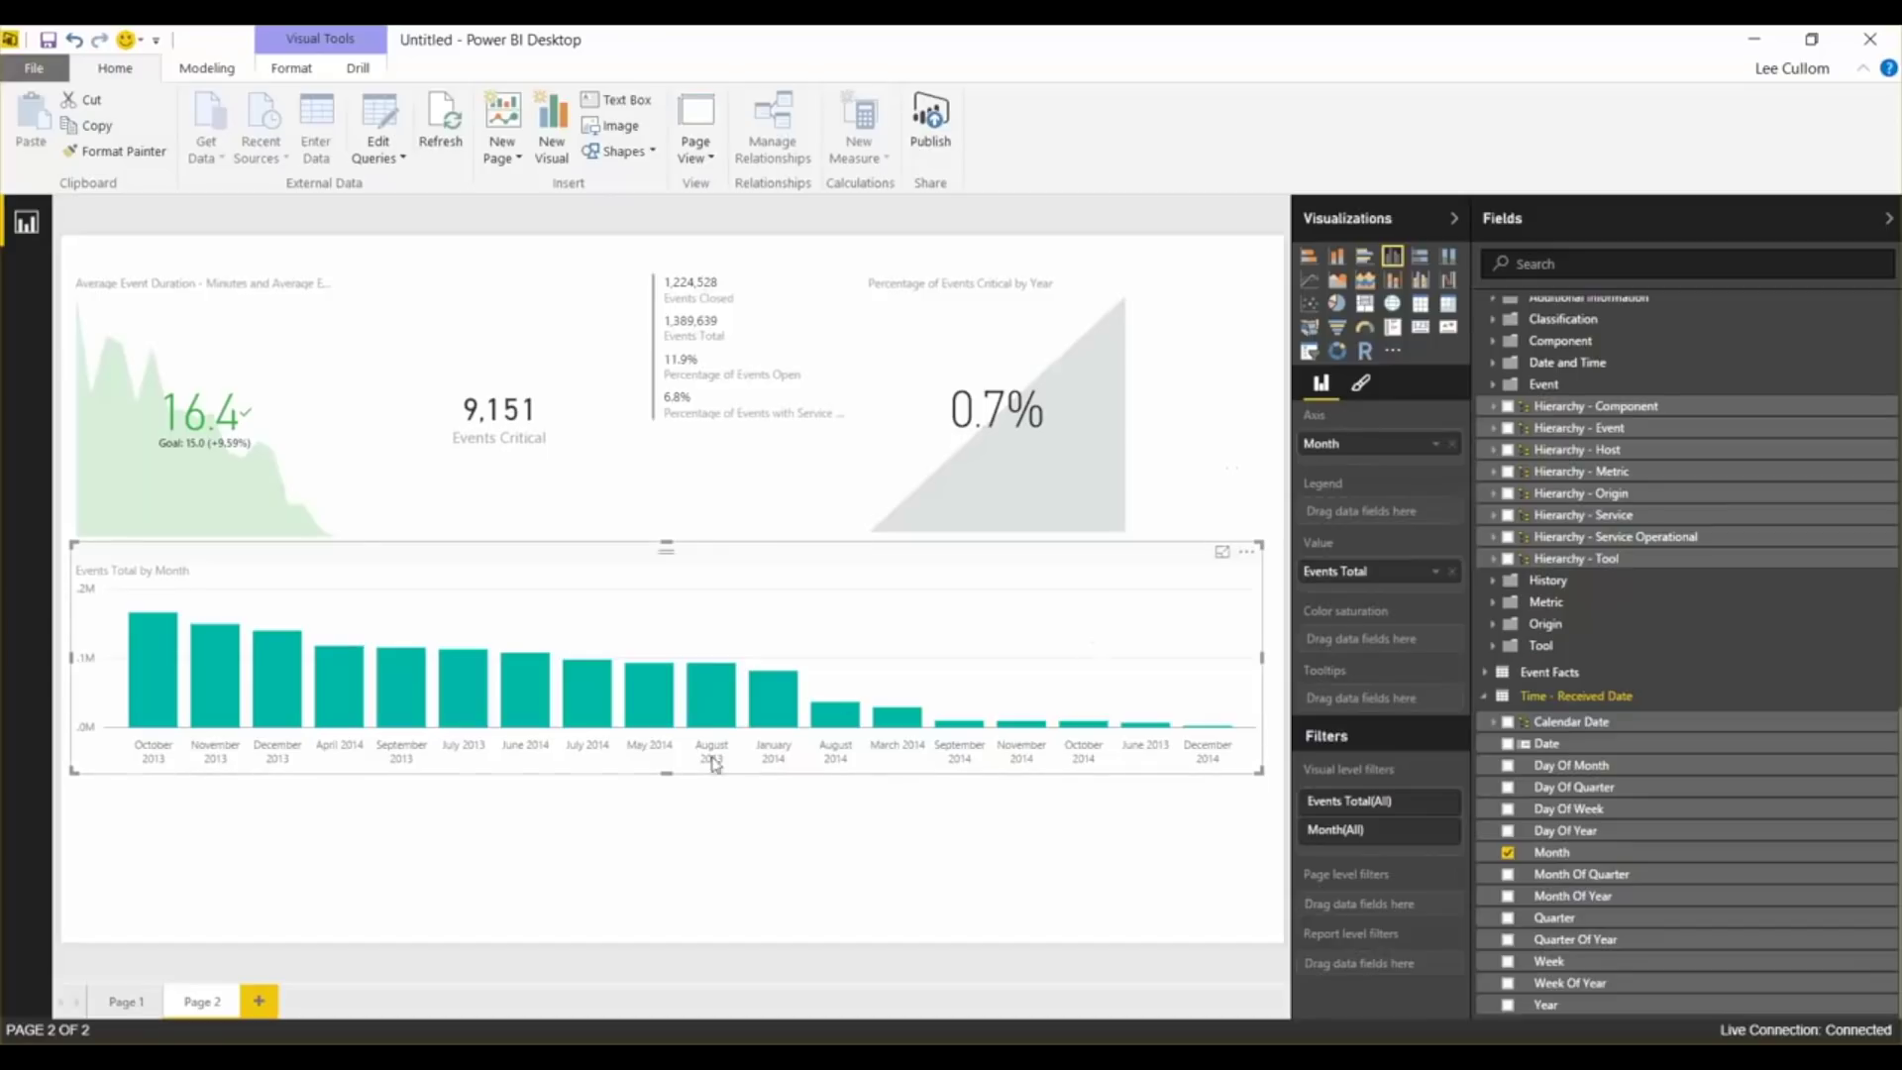
pyautogui.moveTo(665, 772); pyautogui.dragTo(665, 759)
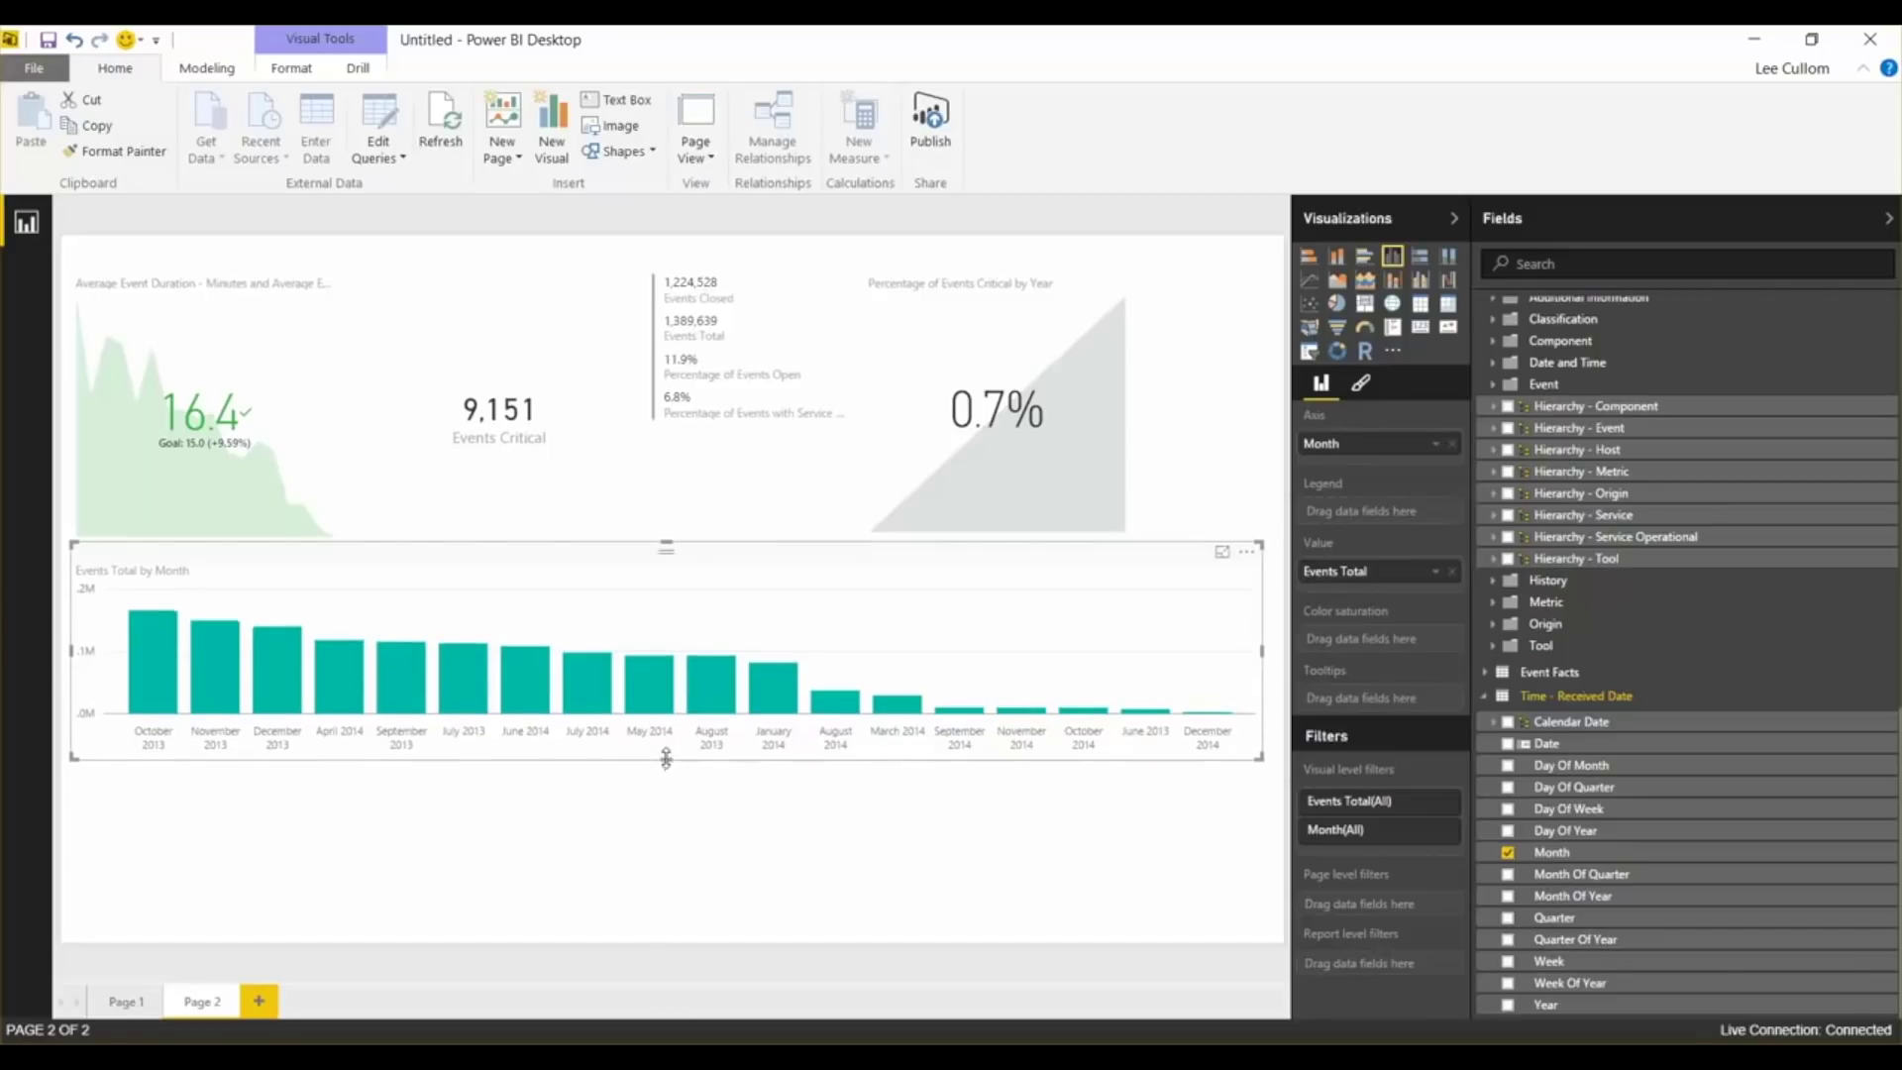
pyautogui.click(649, 807)
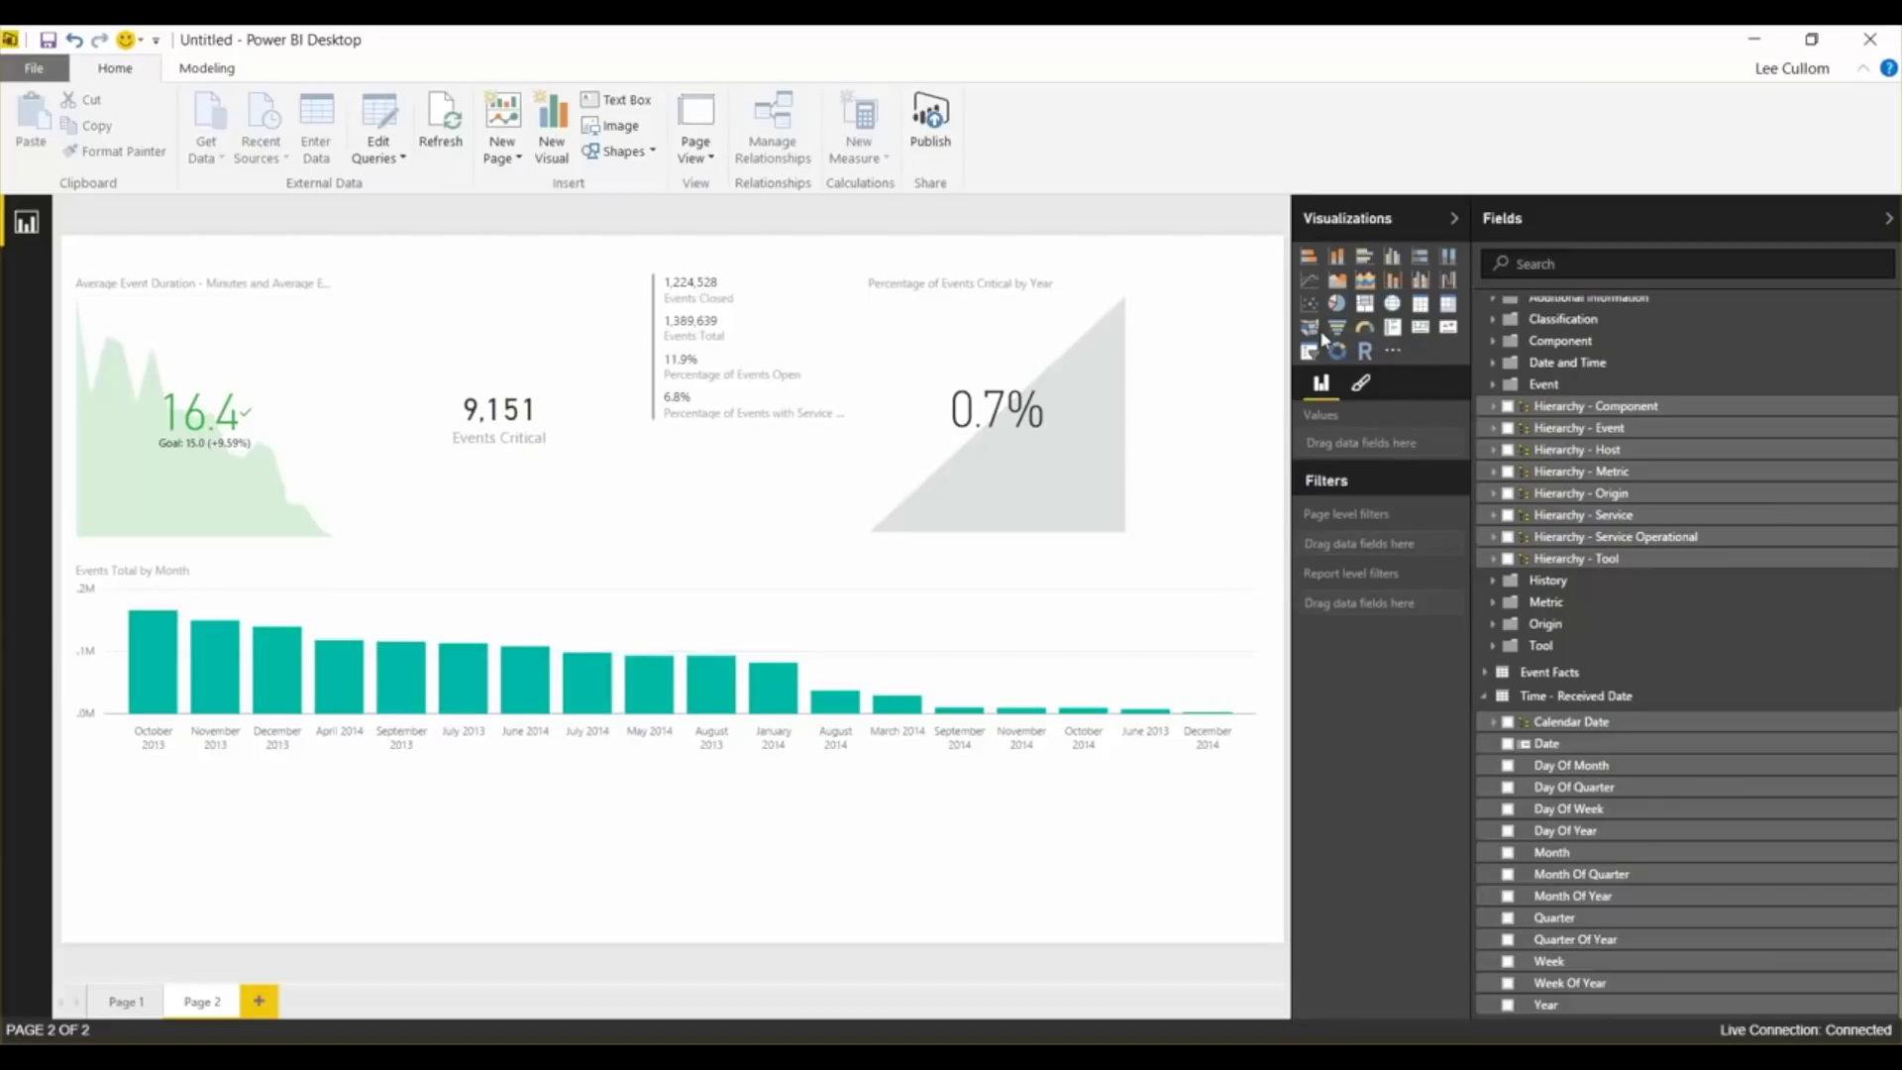
# Add an empty table at the page's lower left and widen it
pyautogui.click(1421, 307)
pyautogui.moveTo(302, 349); pyautogui.dragTo(204, 770)
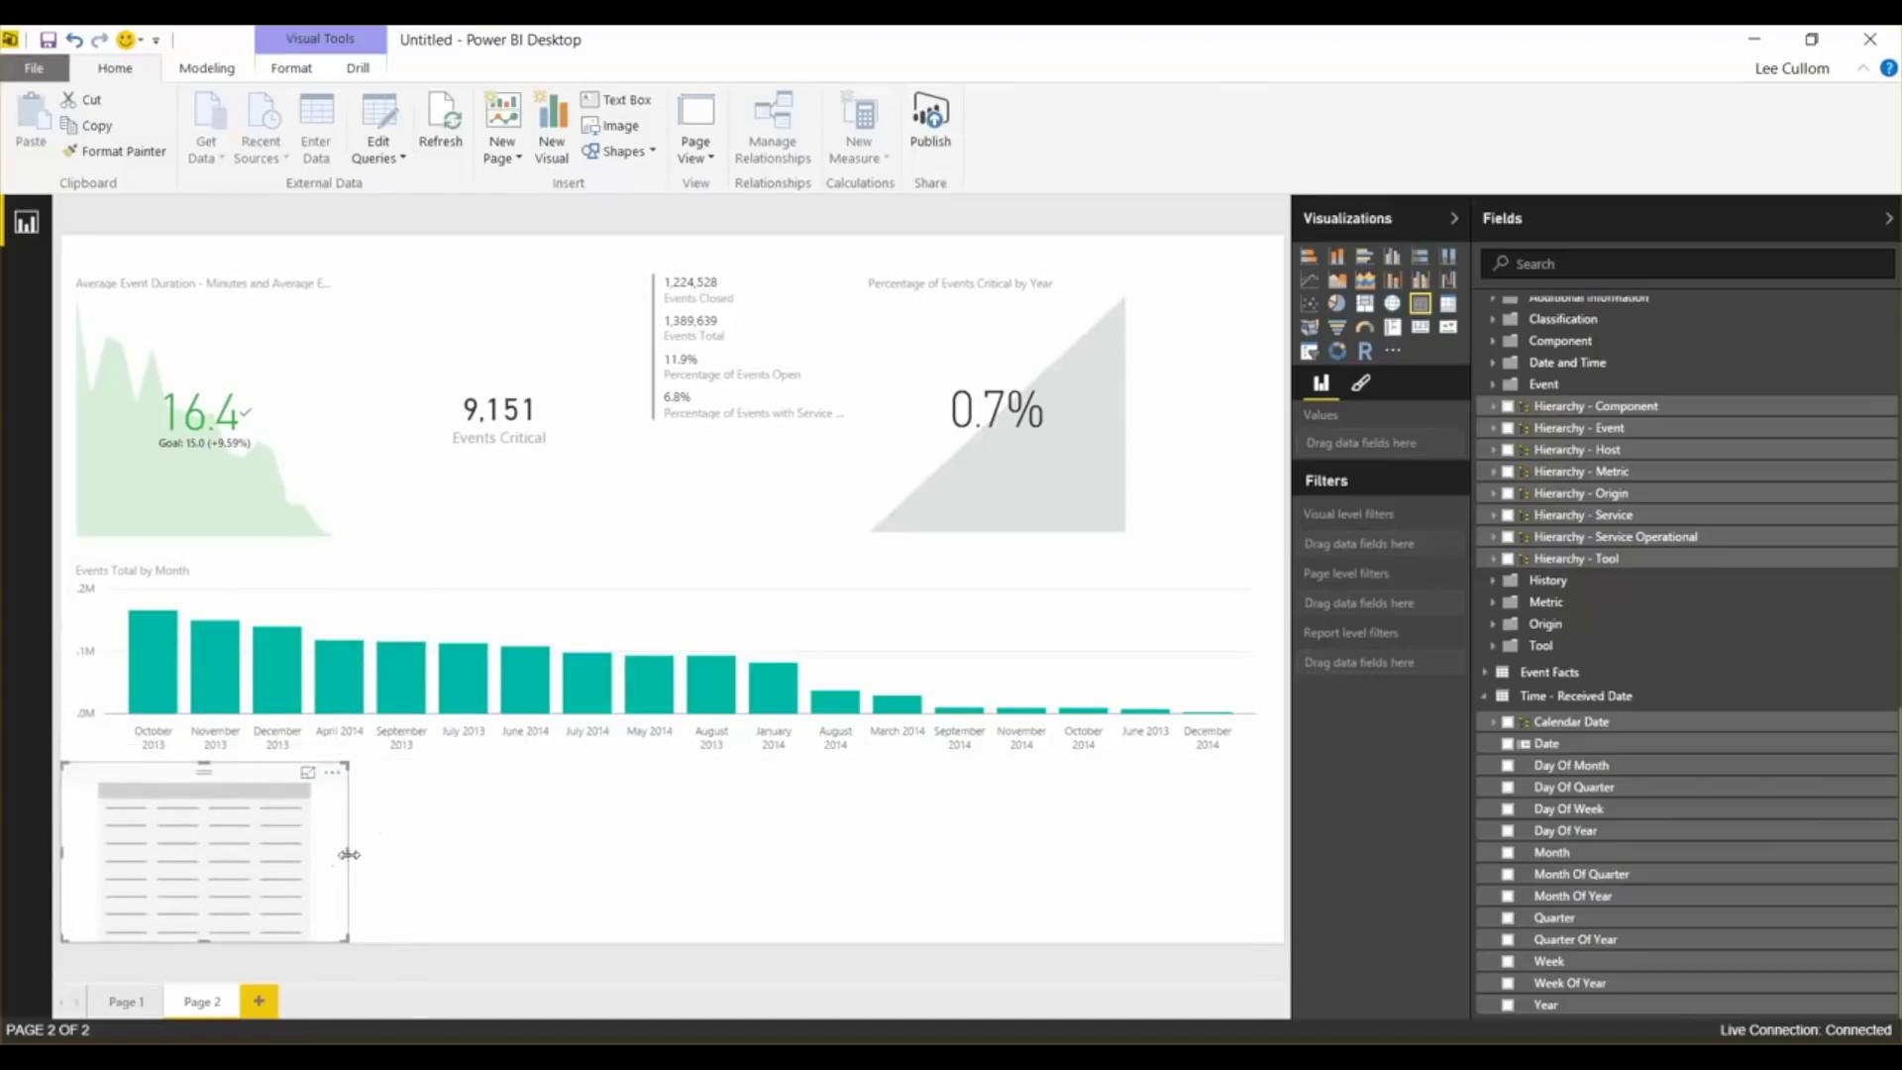
pyautogui.moveTo(345, 854); pyautogui.dragTo(1286, 818)
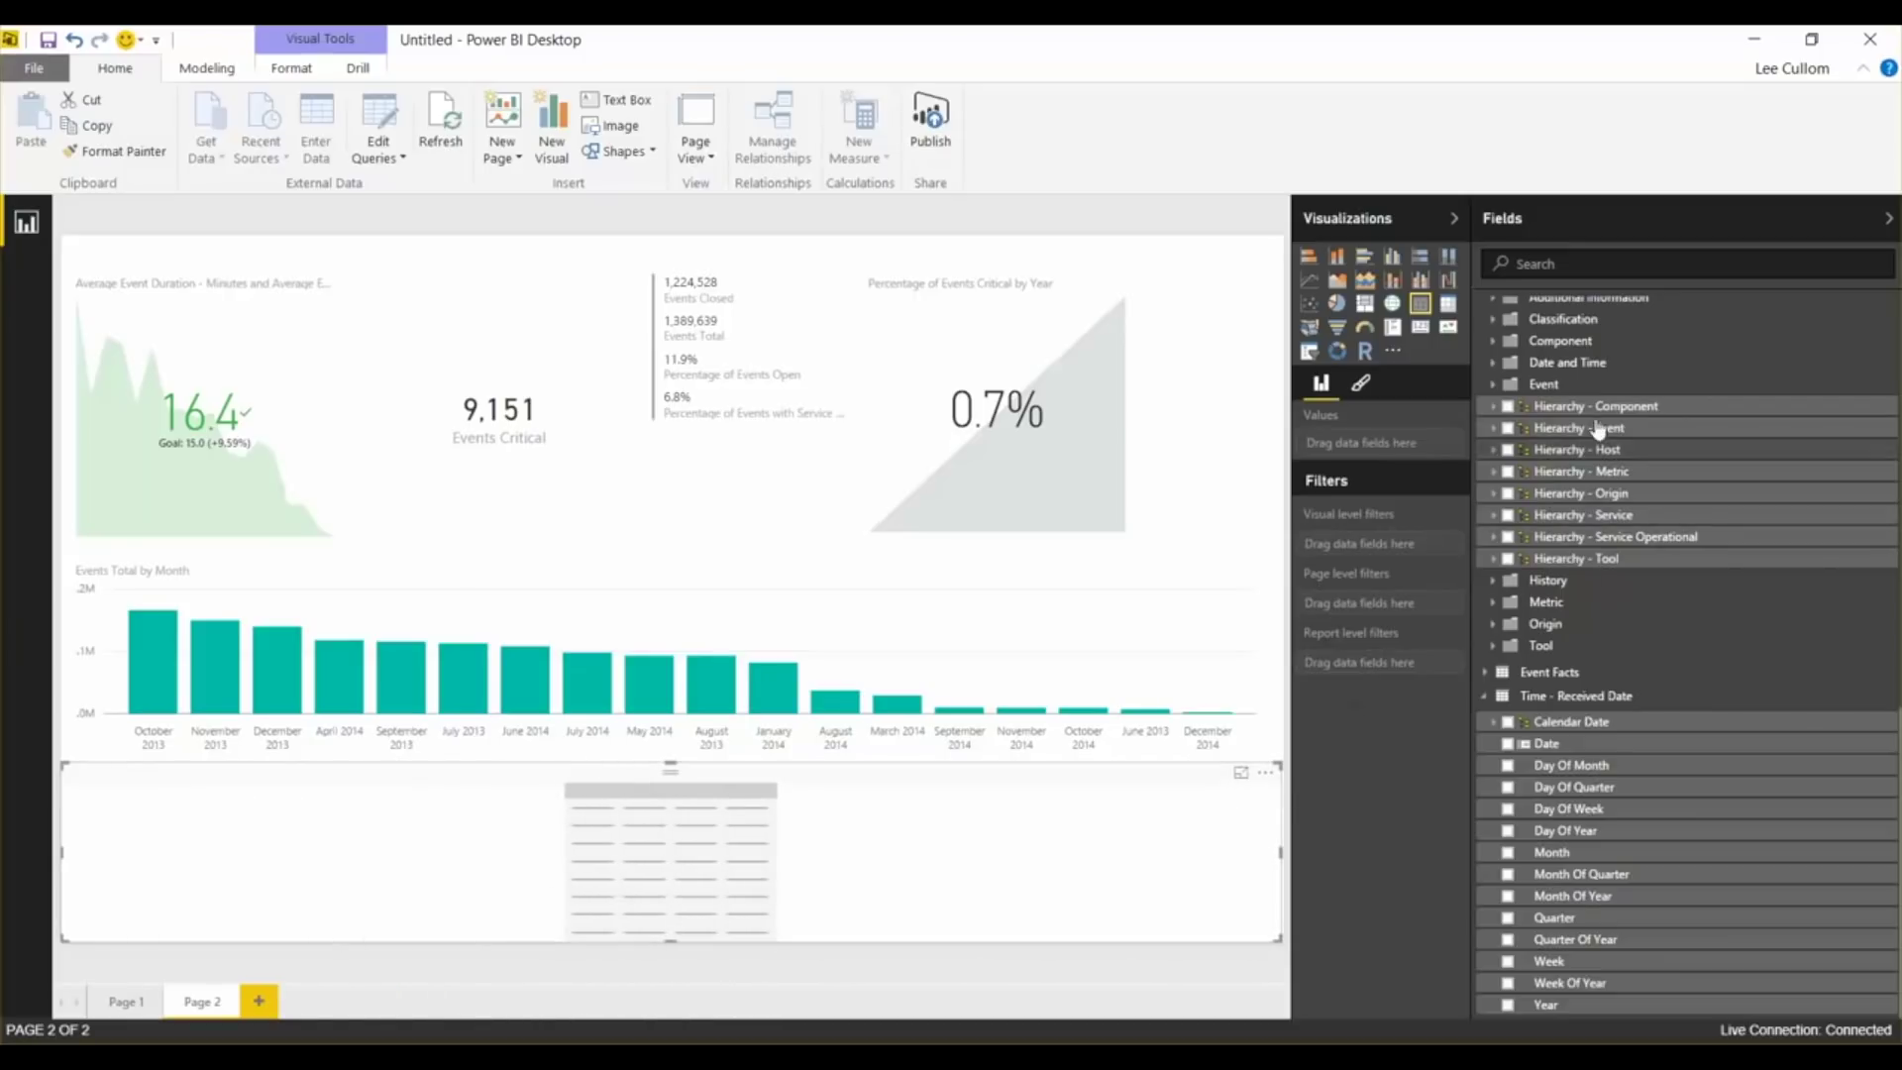
# Add Priority, Severity and Status from Classification as table columns
pyautogui.scroll(15, 1600, 429)
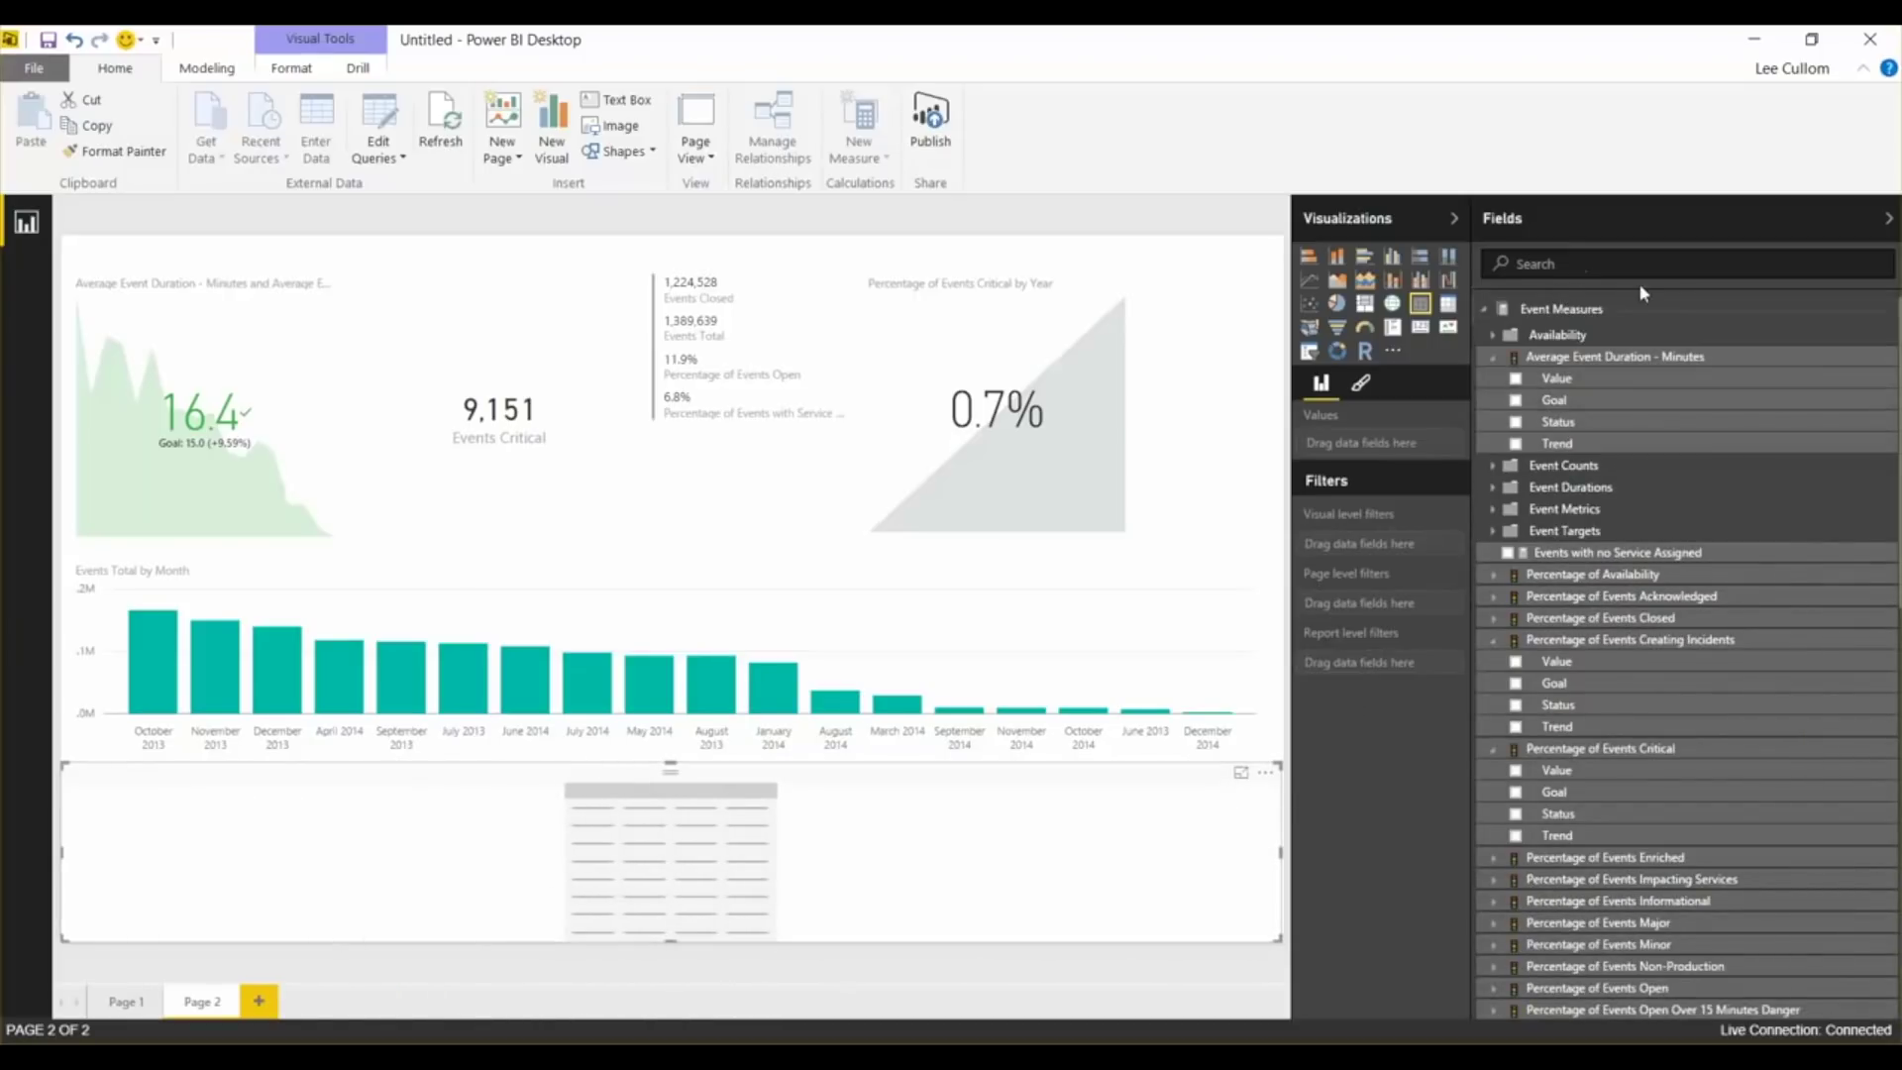
pyautogui.scroll(-3, 1710, 535)
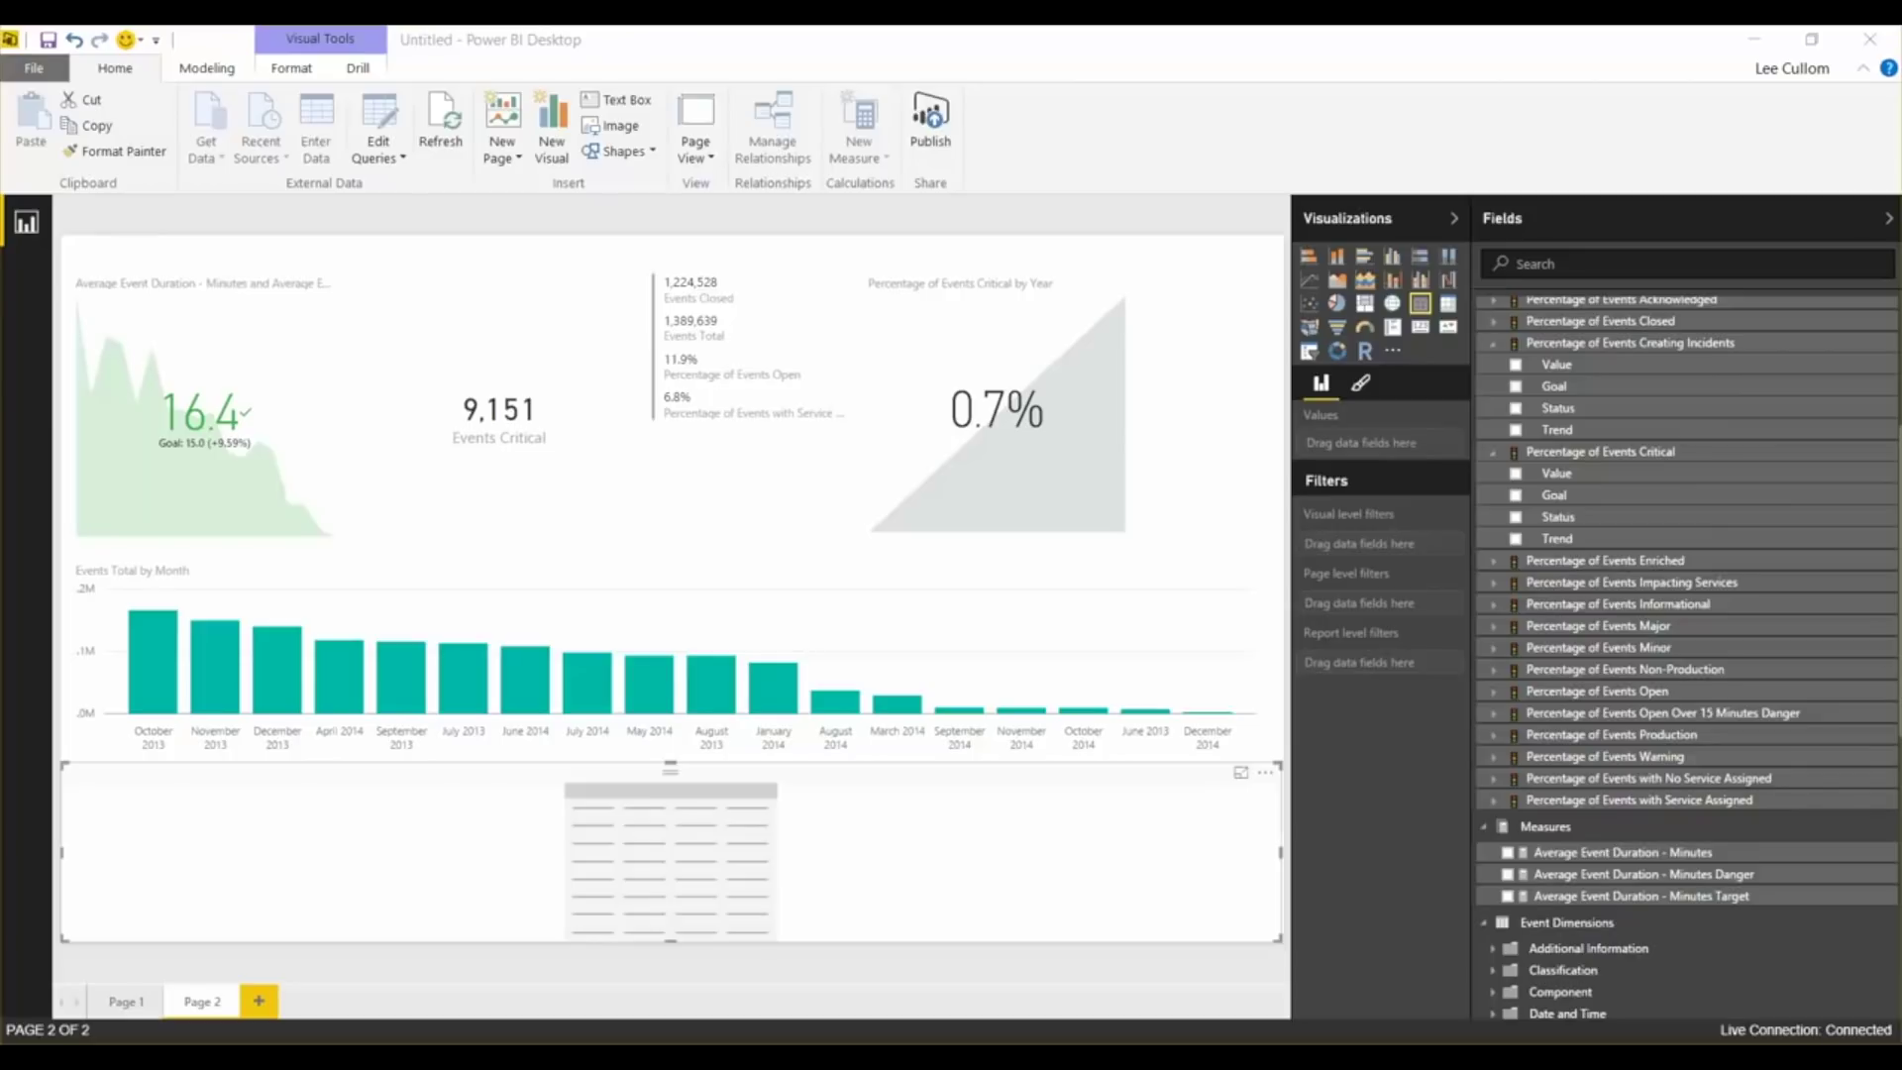
pyautogui.scroll(-2, 1493, 760)
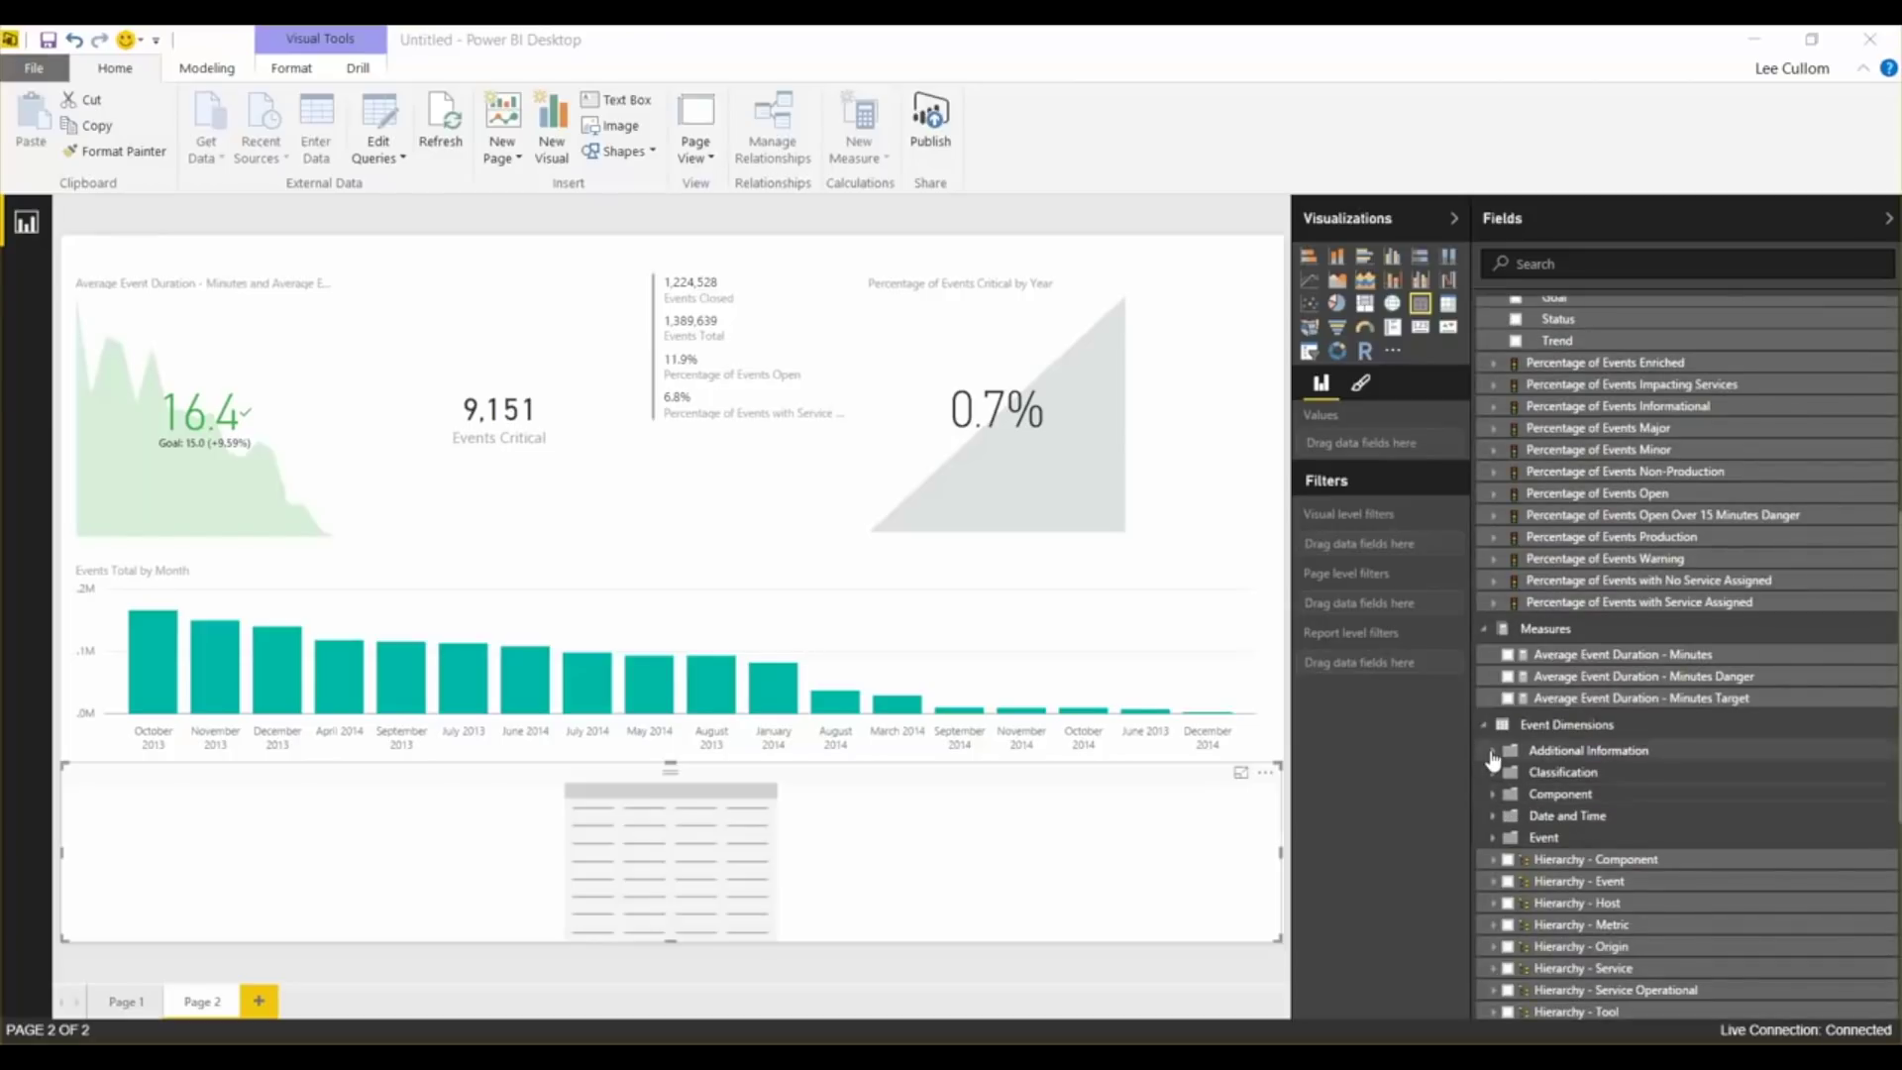
pyautogui.click(1493, 755)
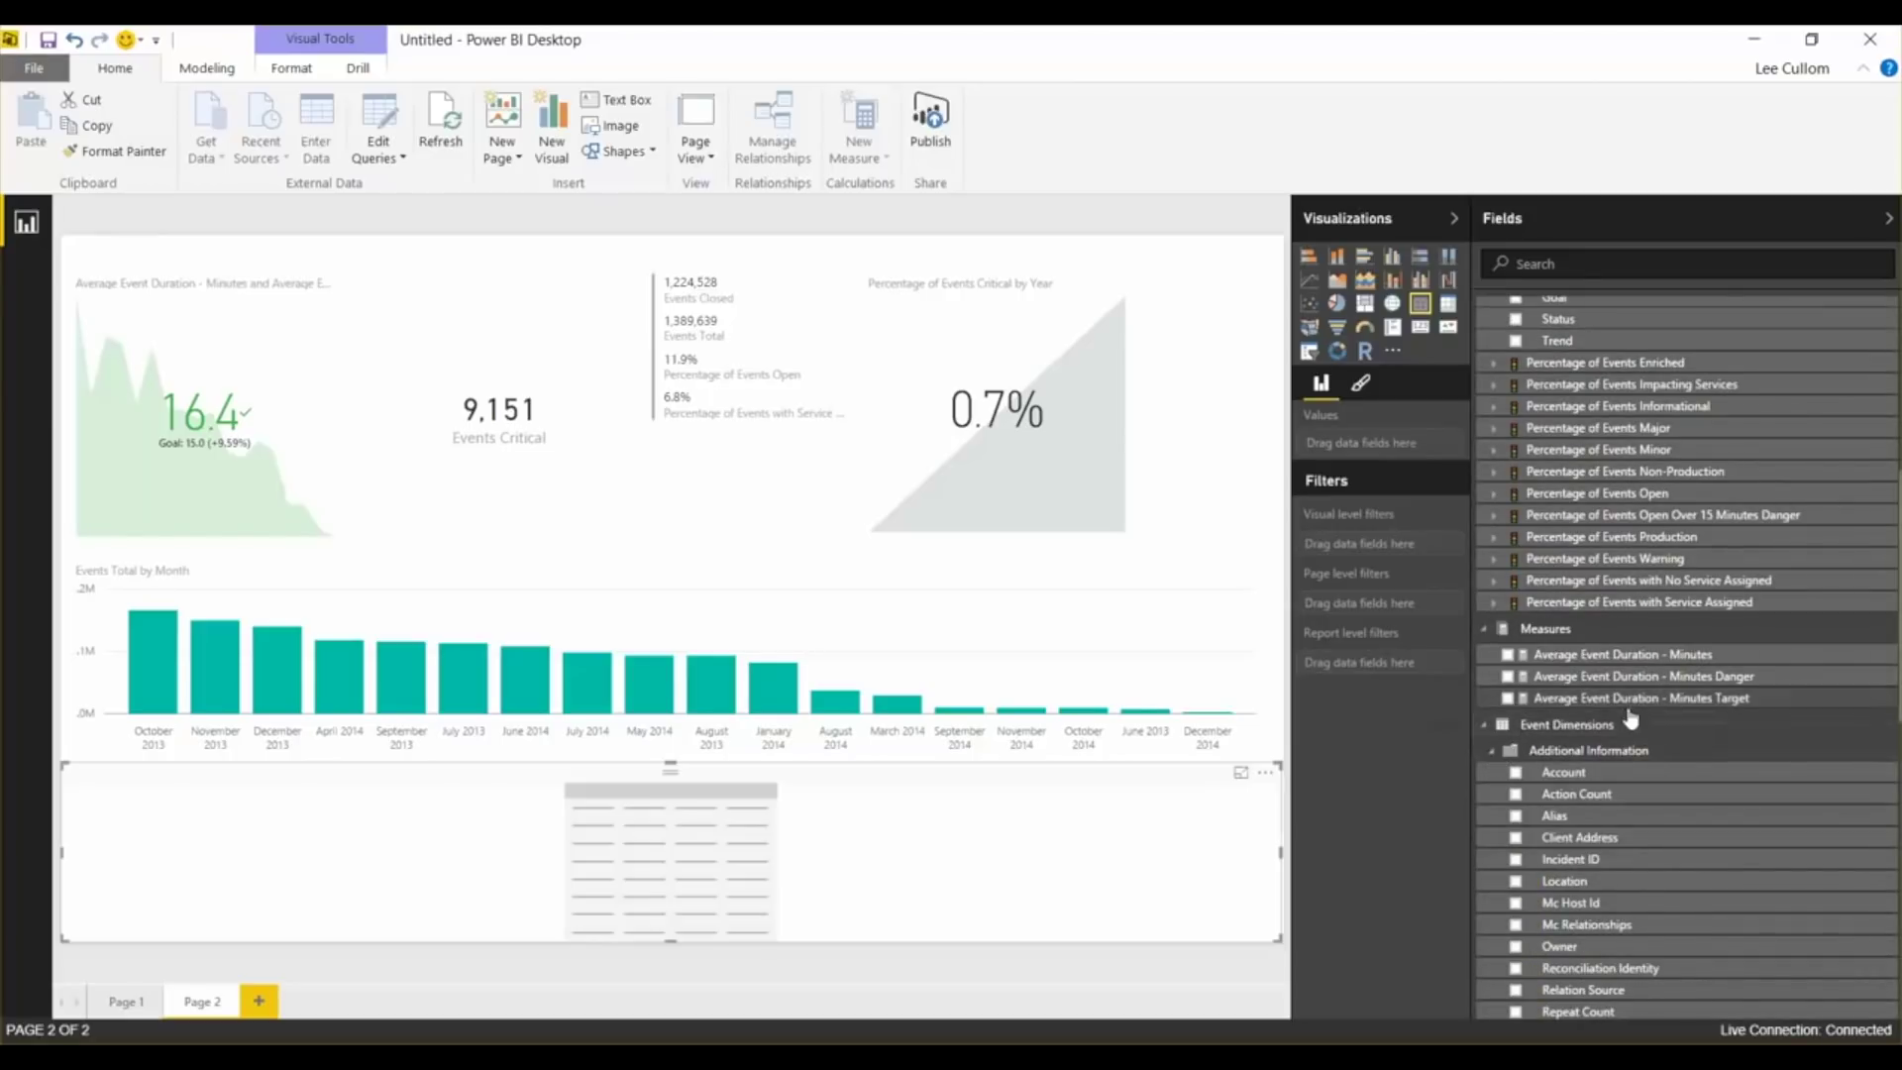
pyautogui.scroll(-5, 1668, 756)
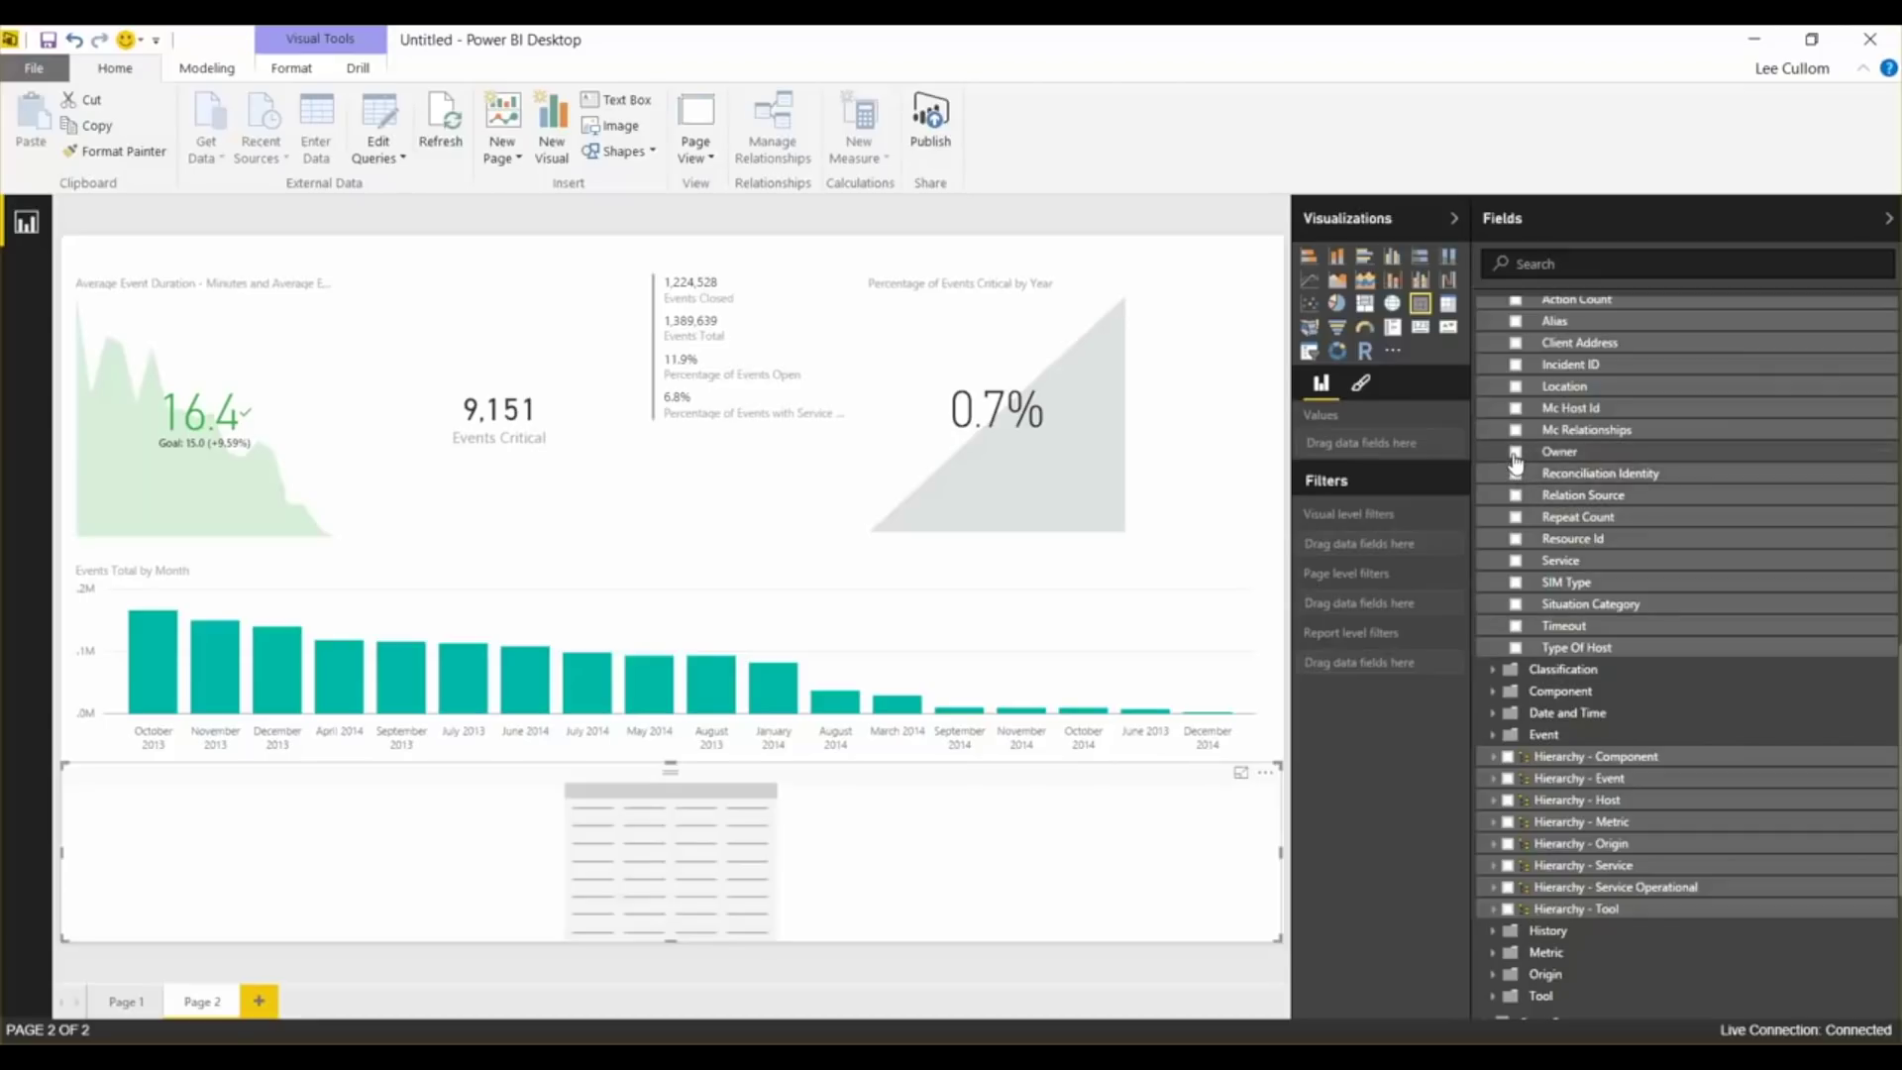
pyautogui.scroll(2, 1516, 556)
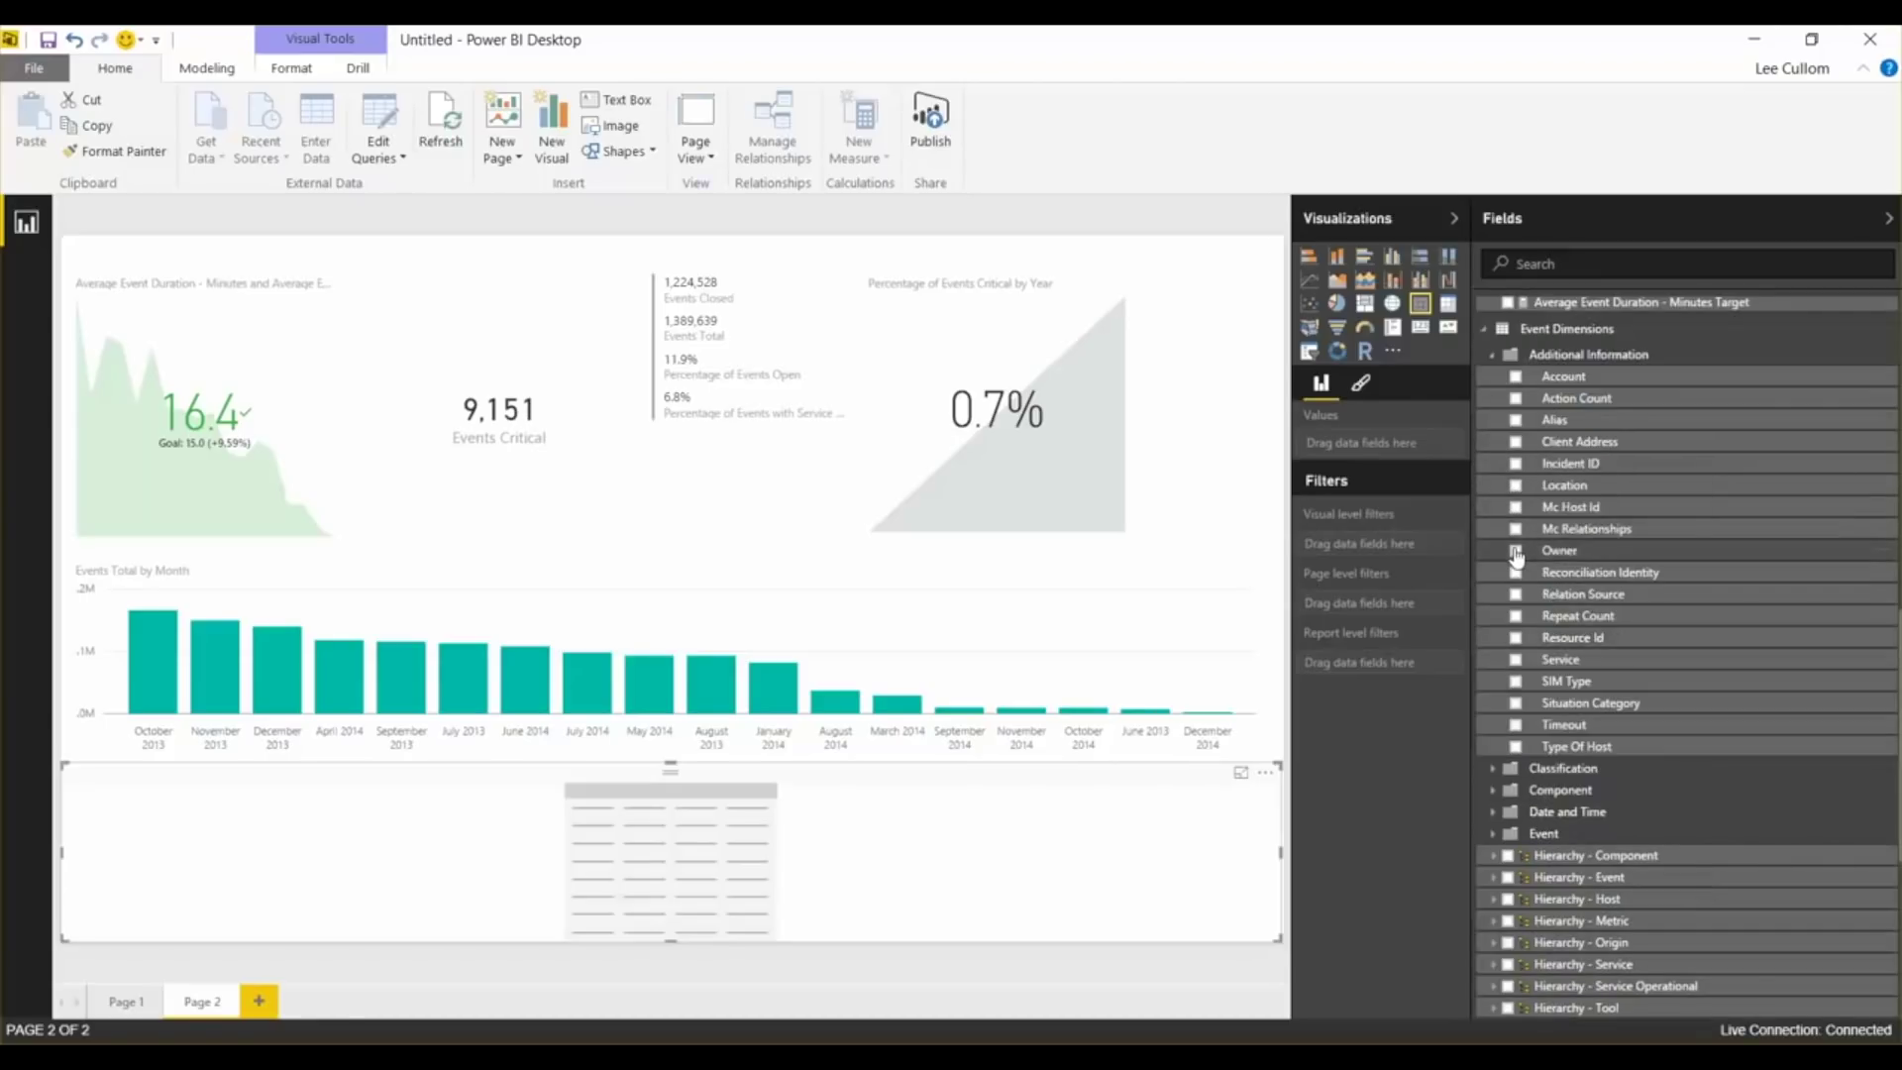
pyautogui.scroll(4, 1516, 557)
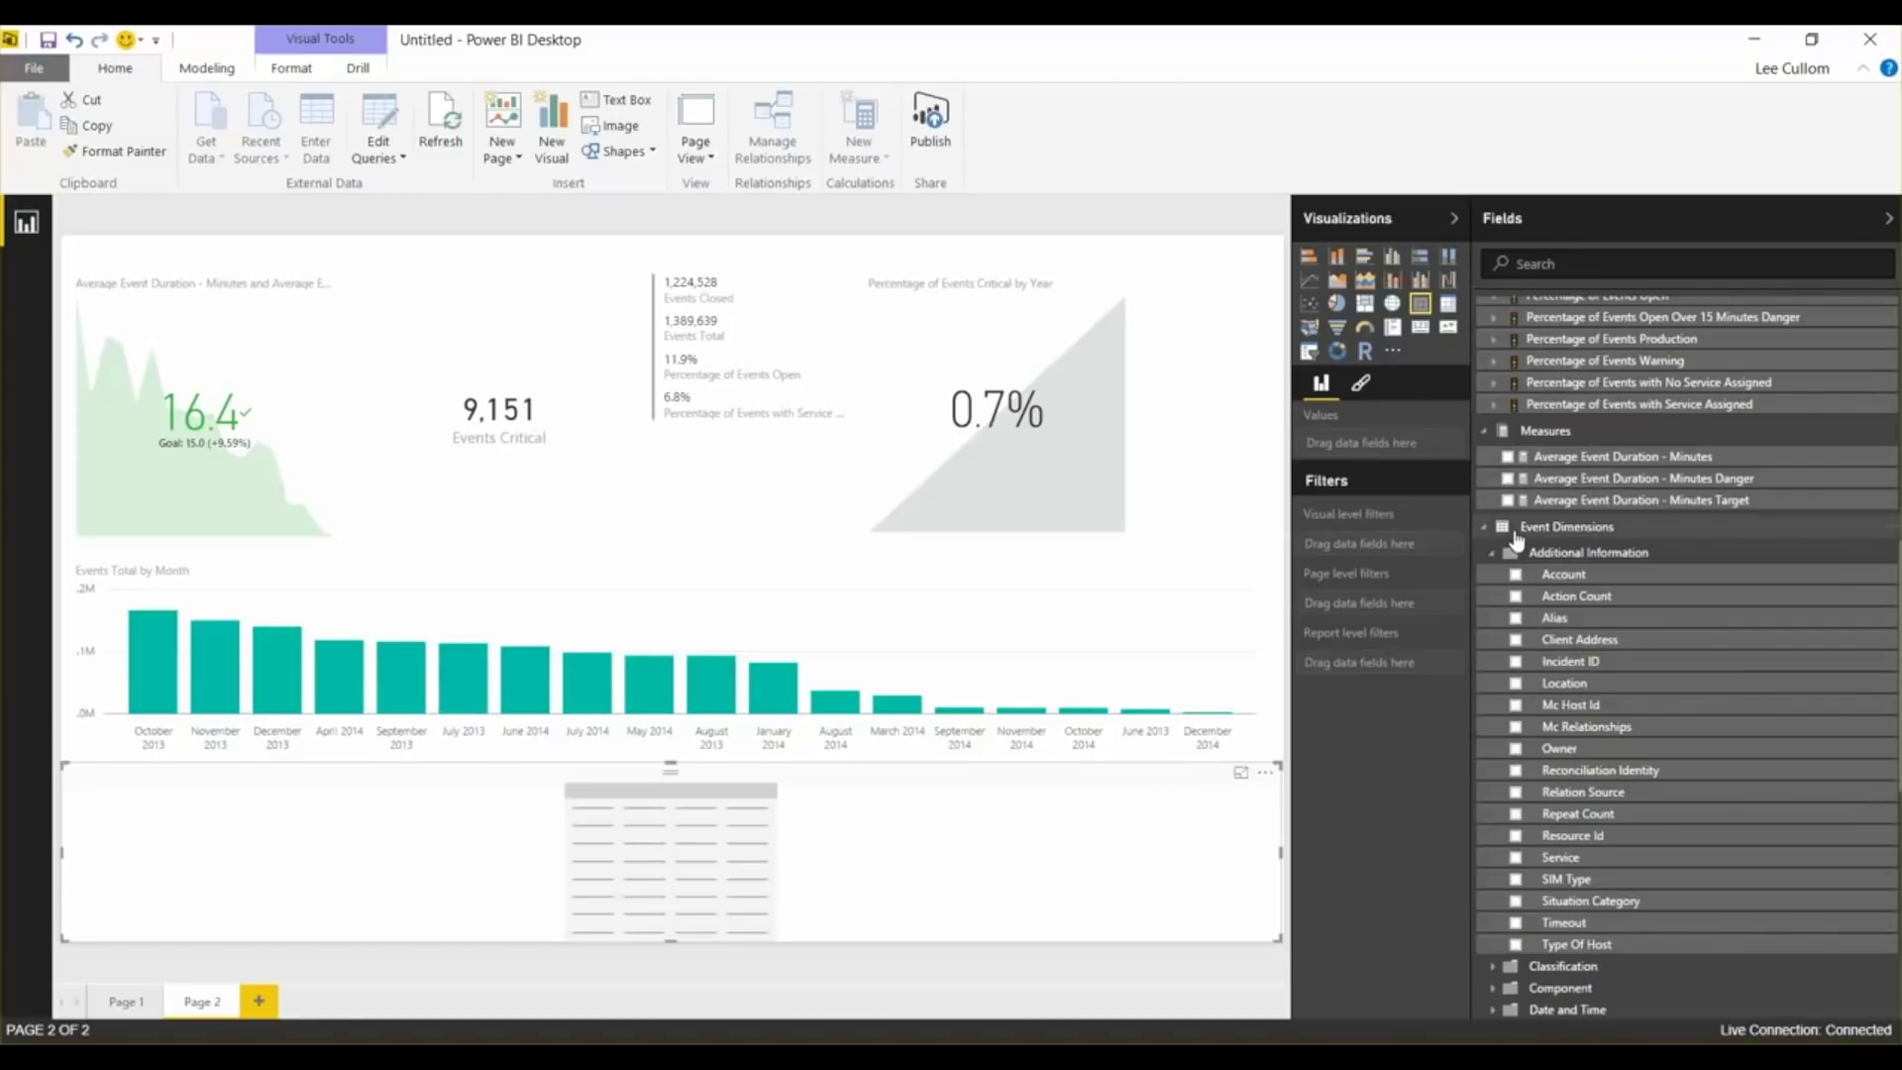
pyautogui.scroll(-3, 1515, 540)
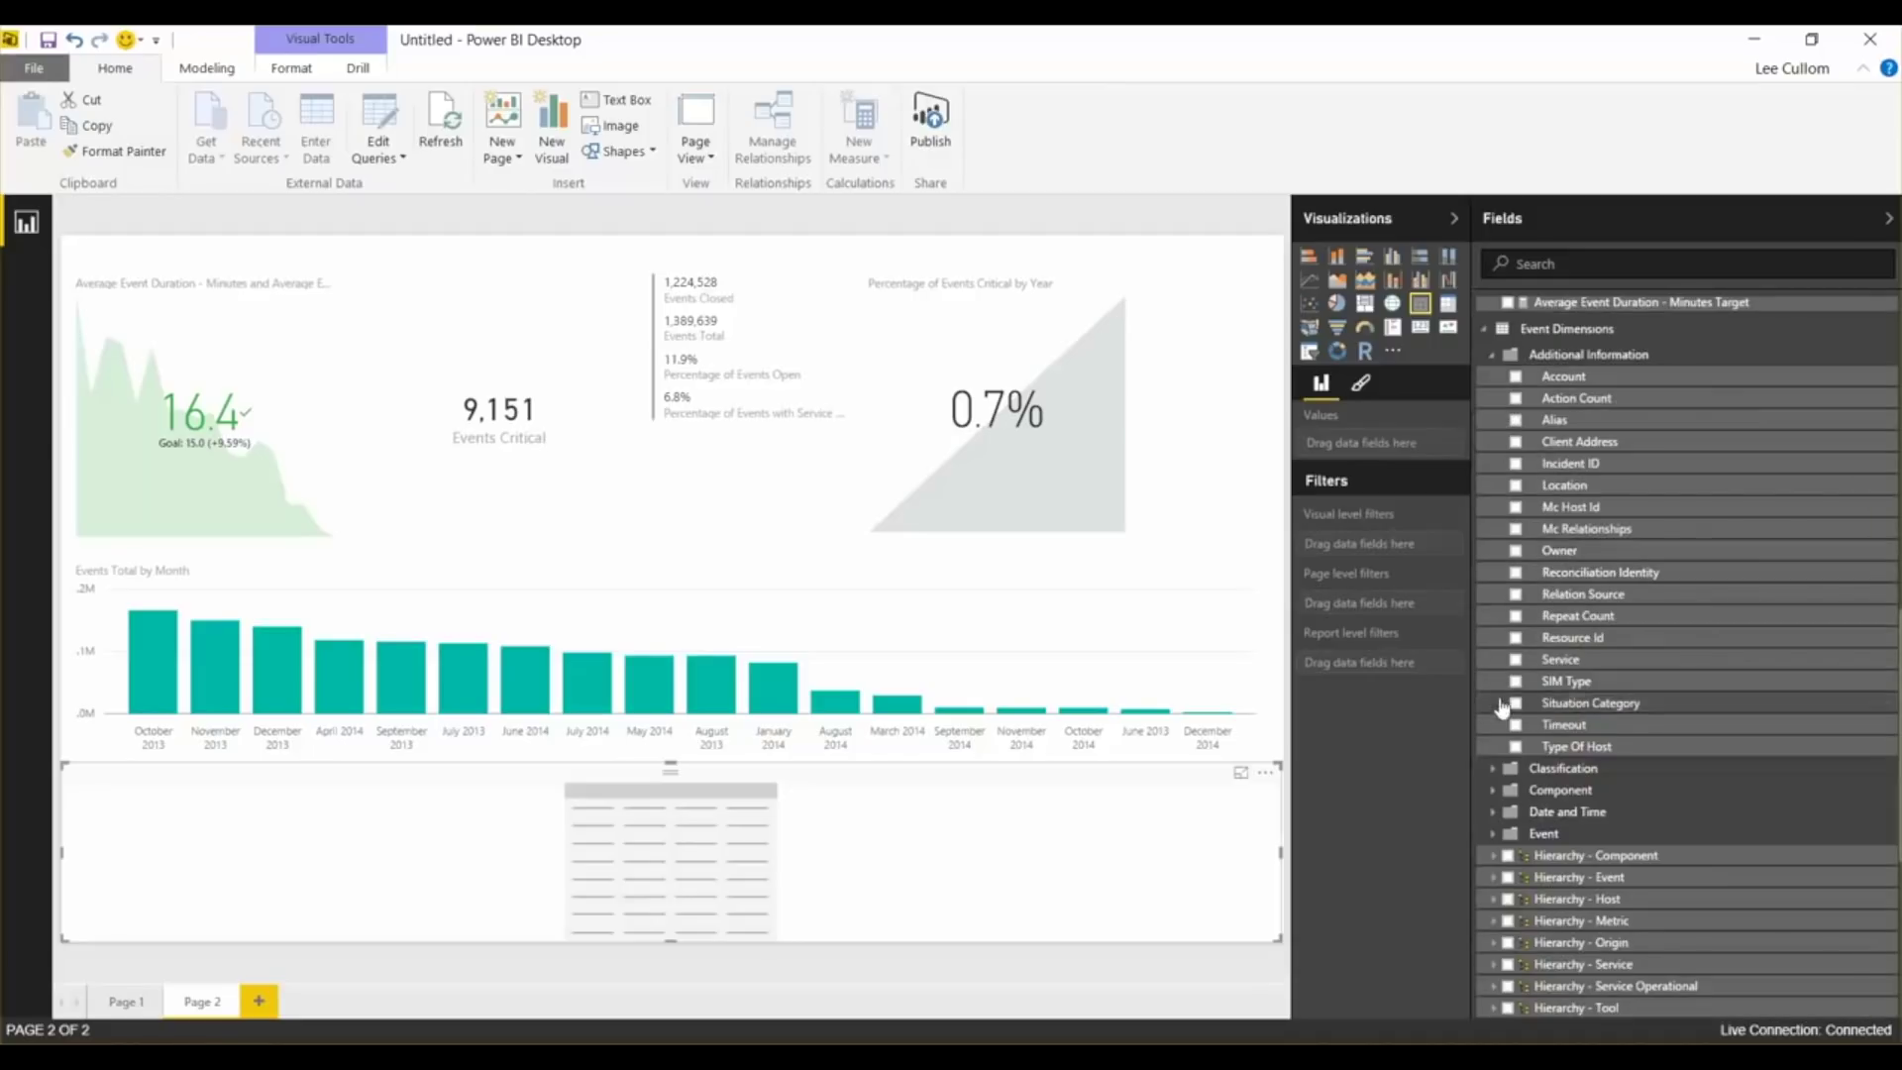
pyautogui.click(1493, 769)
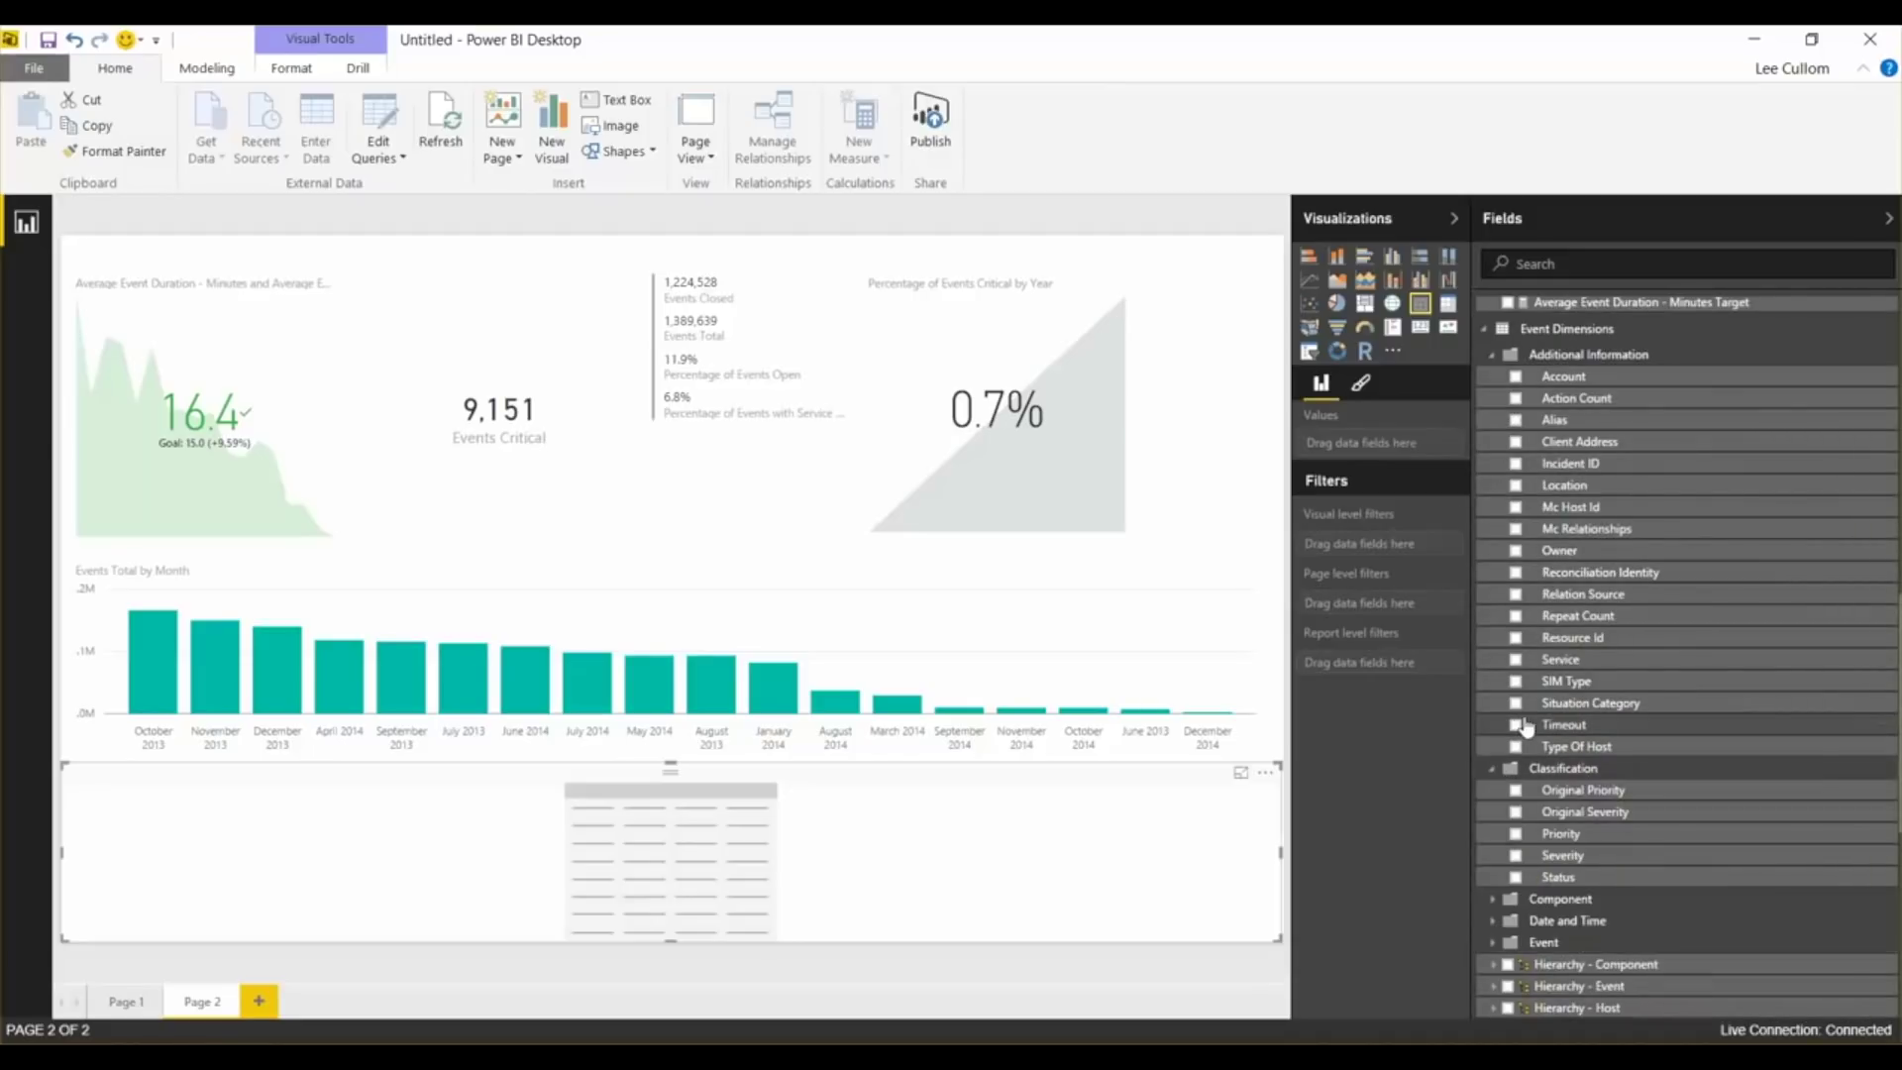
pyautogui.click(1516, 833)
pyautogui.click(1516, 856)
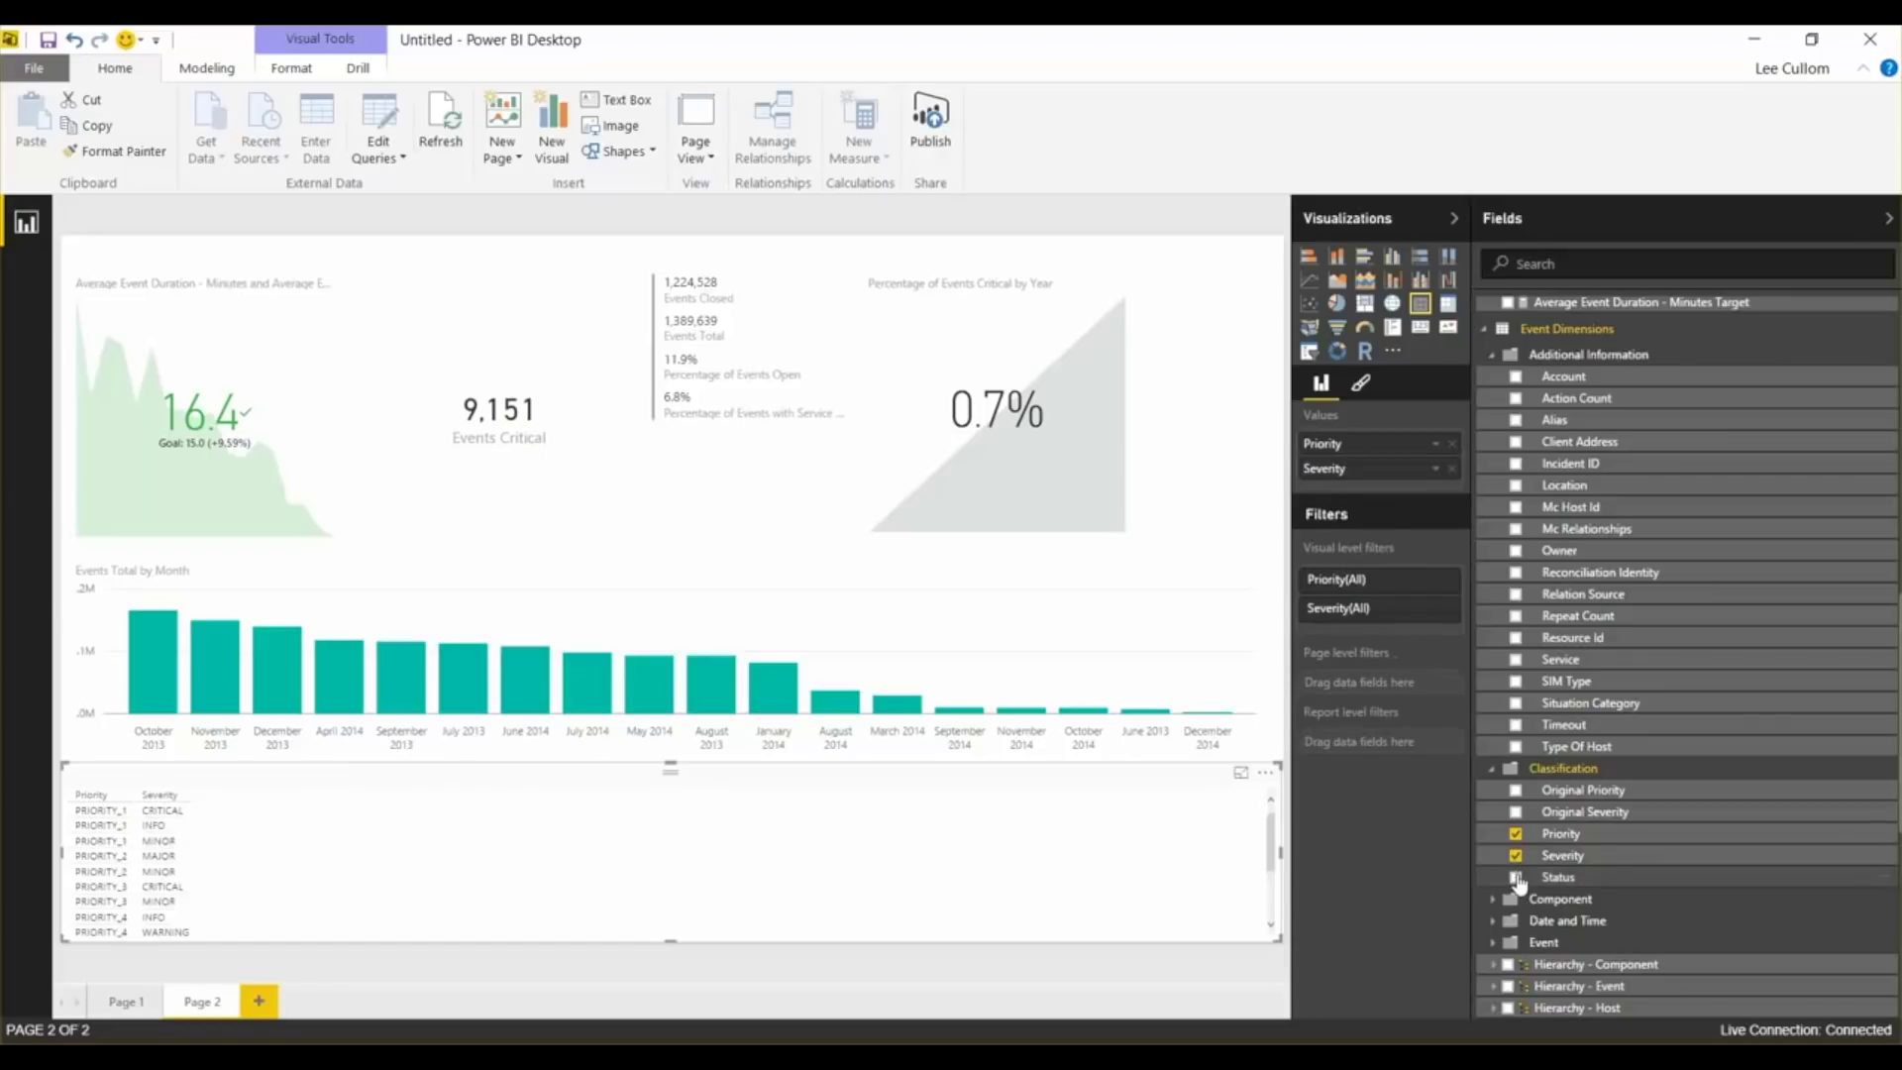
pyautogui.click(1517, 878)
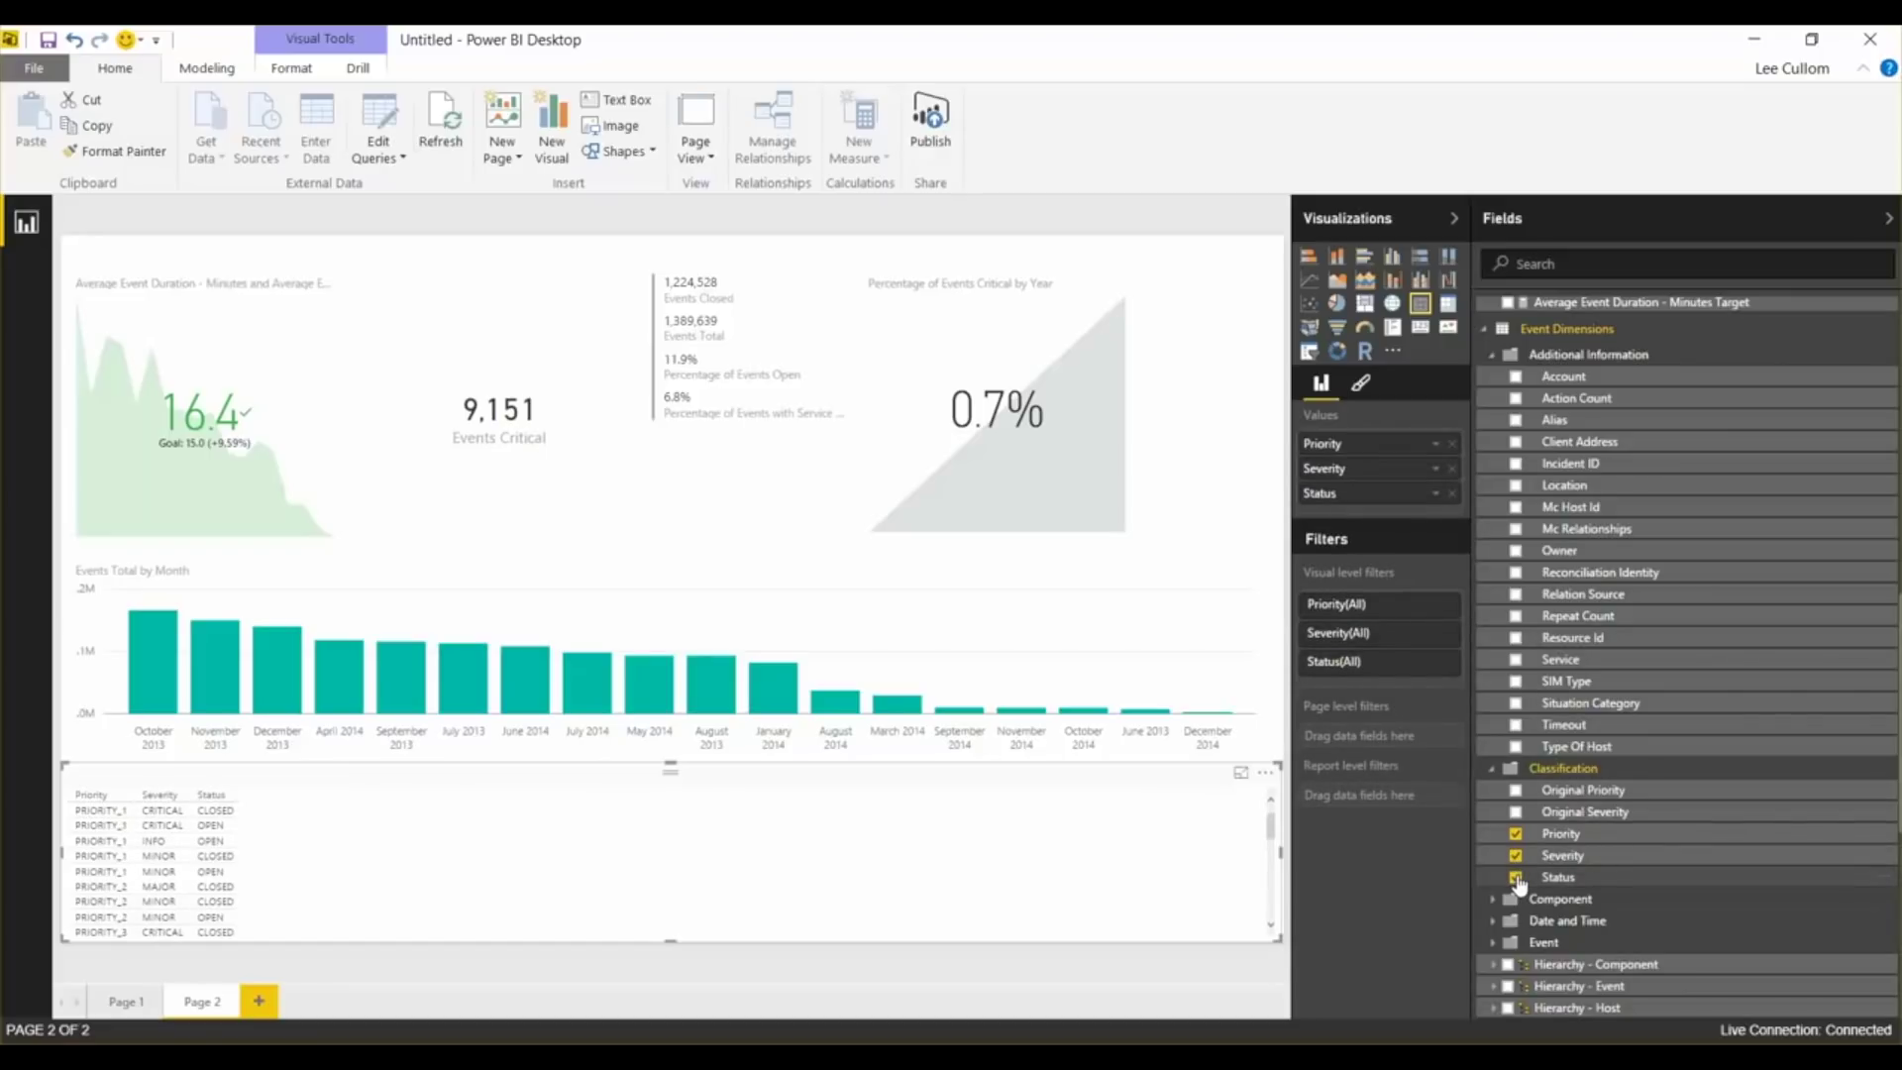
# Add Original Priority, Original Severity and Owner columns, then hide the field list
pyautogui.click(1516, 790)
pyautogui.click(1517, 815)
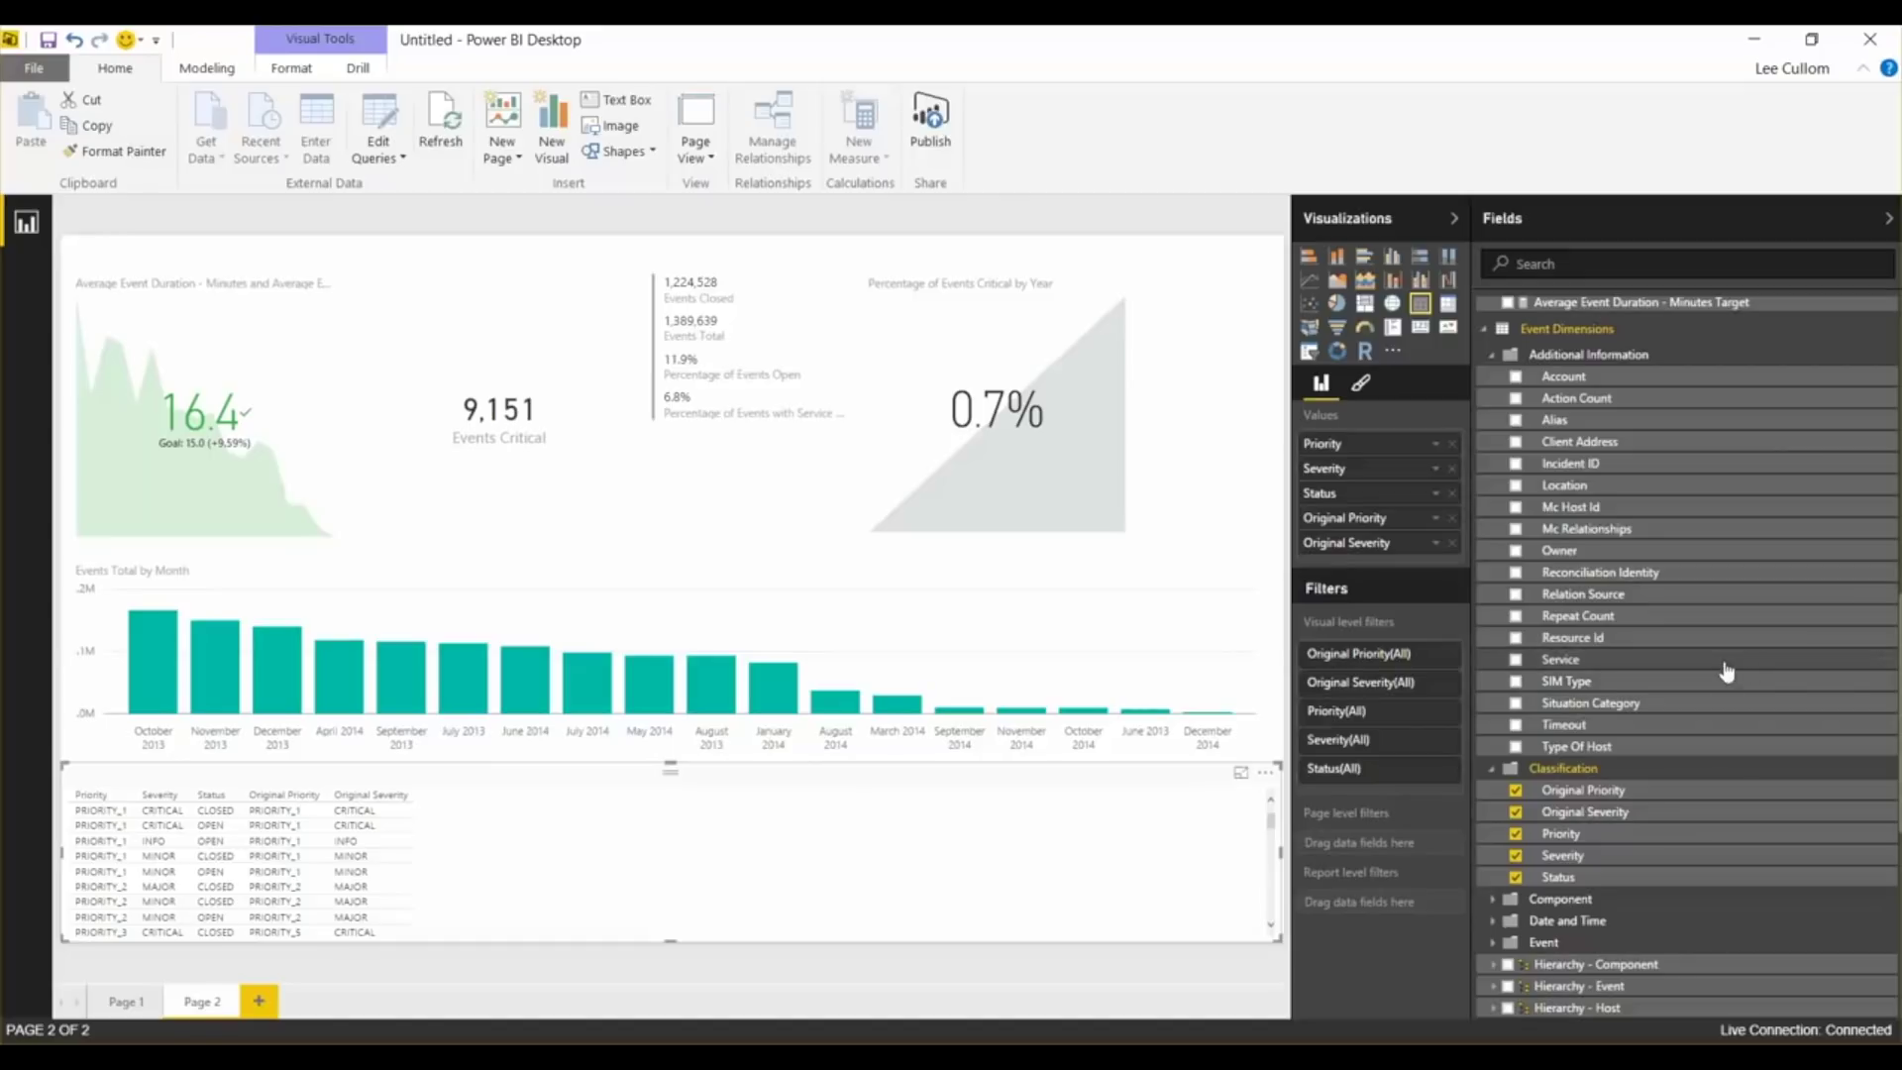
pyautogui.click(1516, 550)
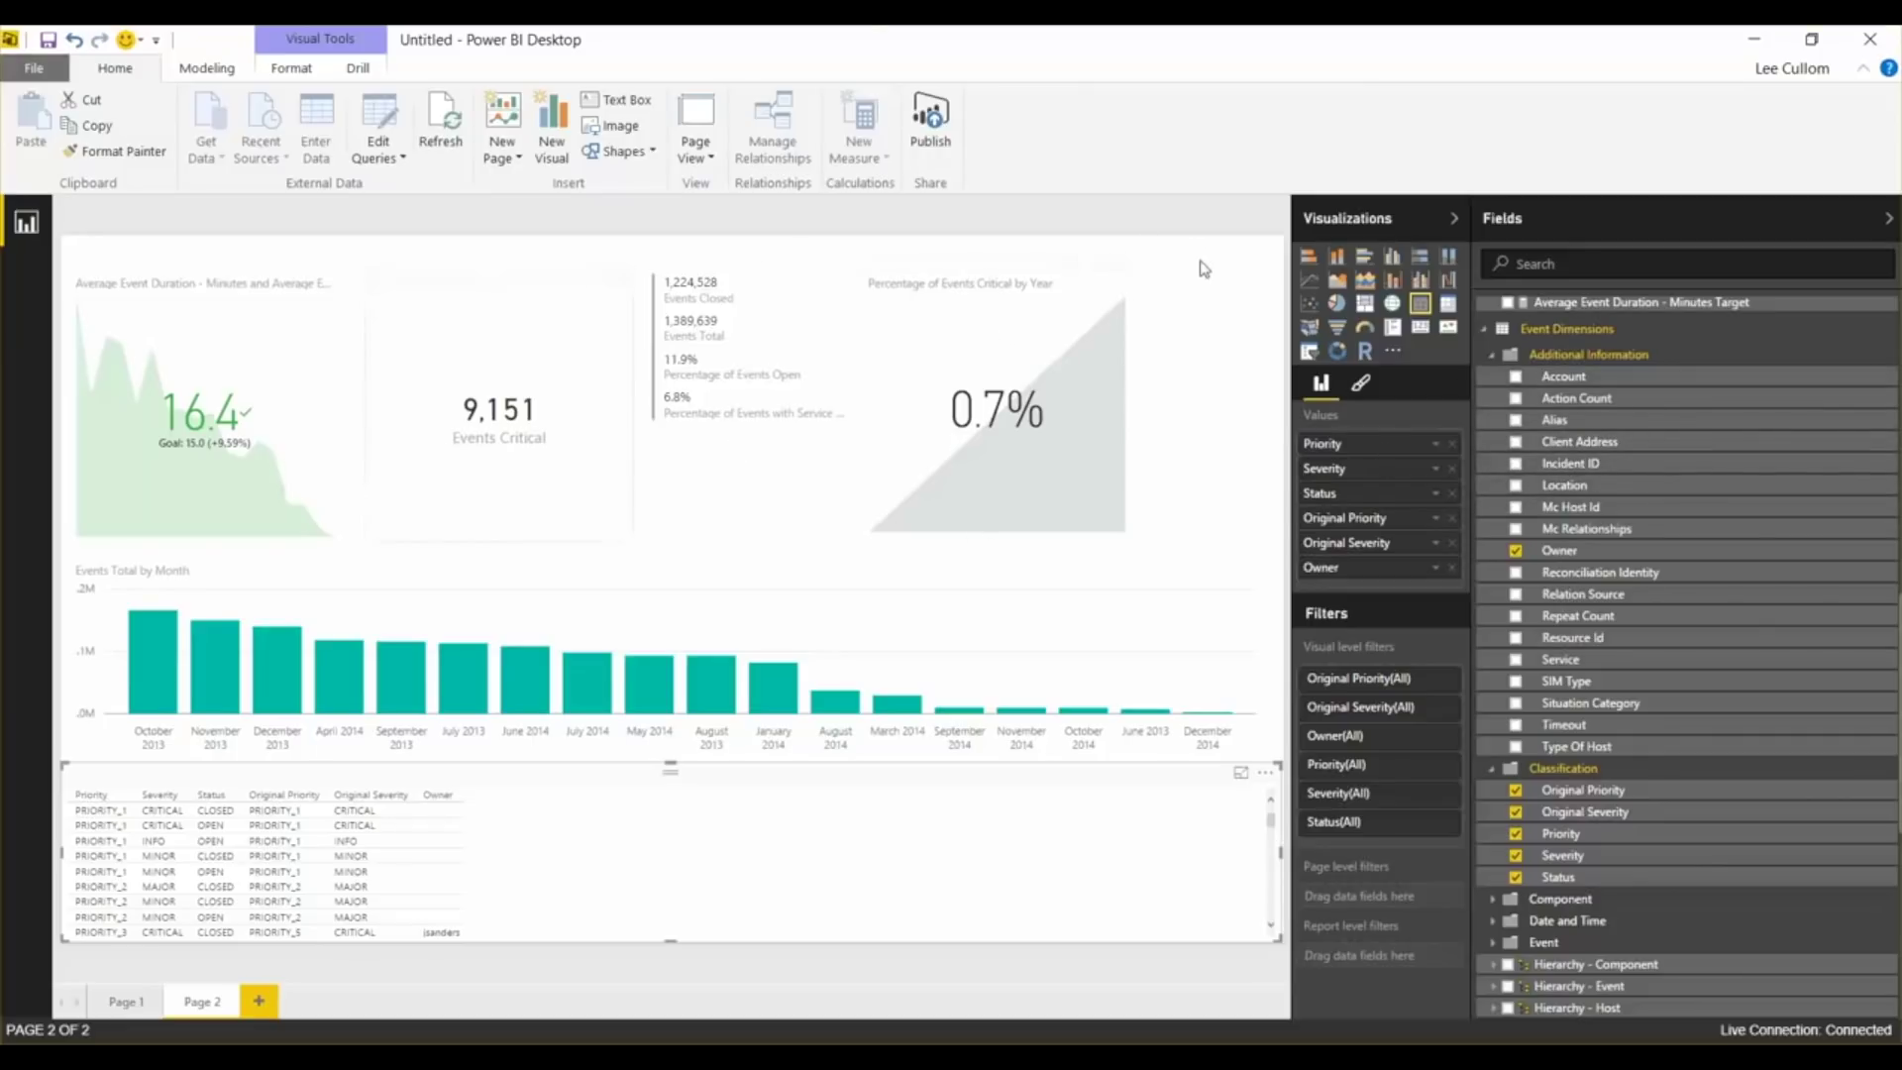
pyautogui.click(1890, 226)
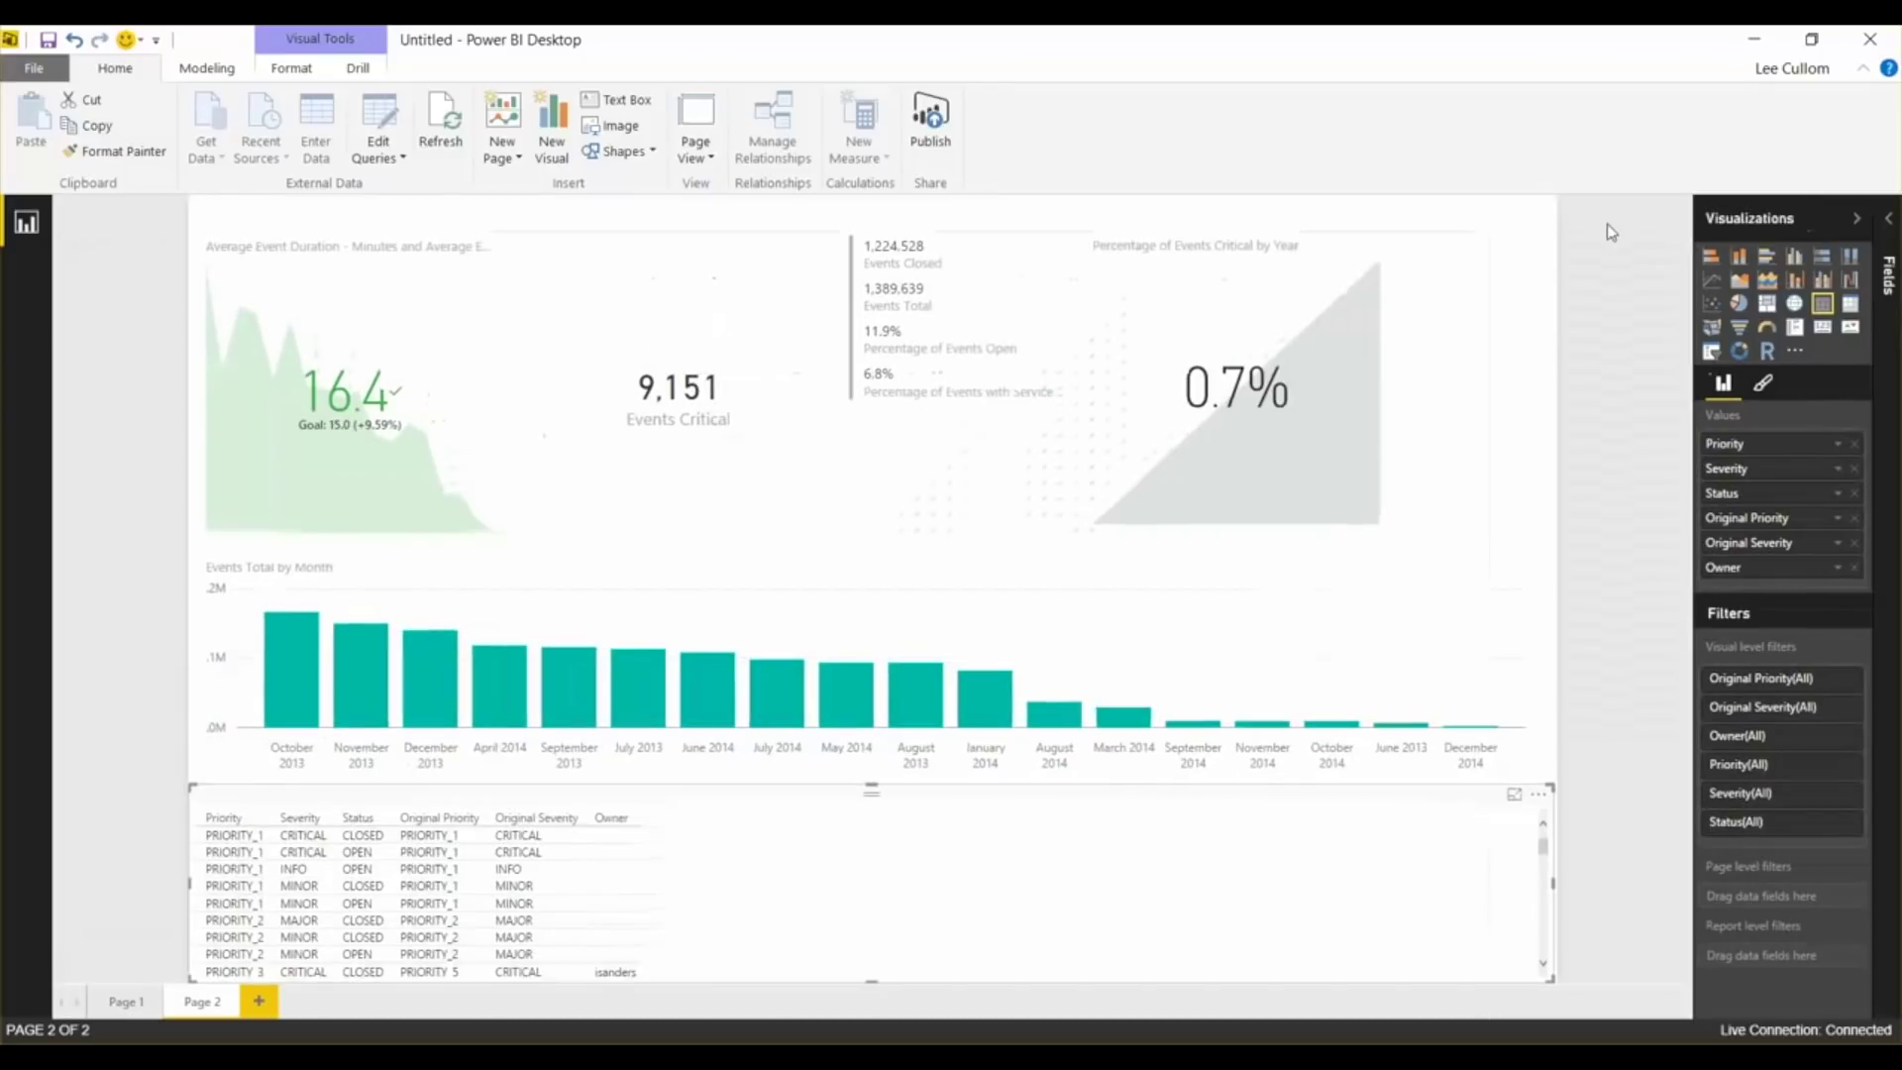
# Collapse the Visualizations pane and cross-filter the page by various month bars (October 2013–April 2014)
pyautogui.click(1858, 222)
pyautogui.click(503, 692)
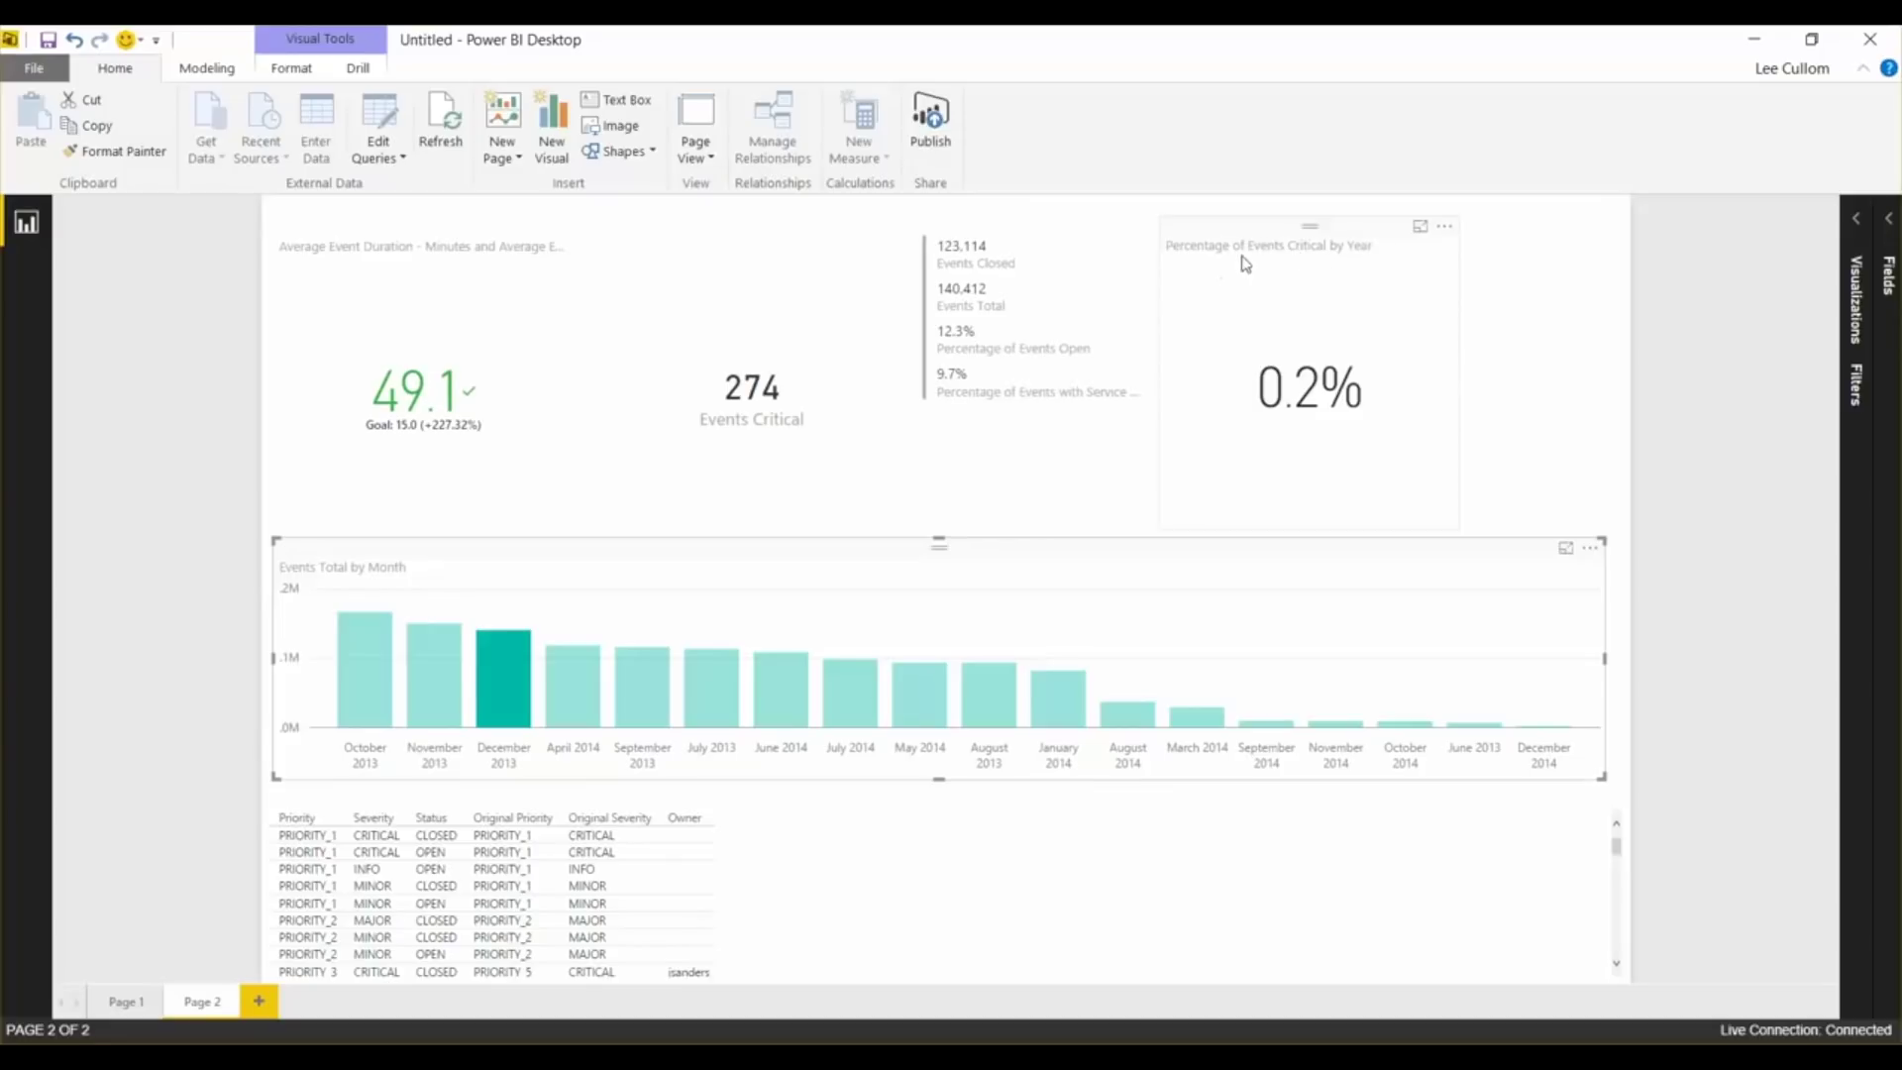
pyautogui.click(456, 674)
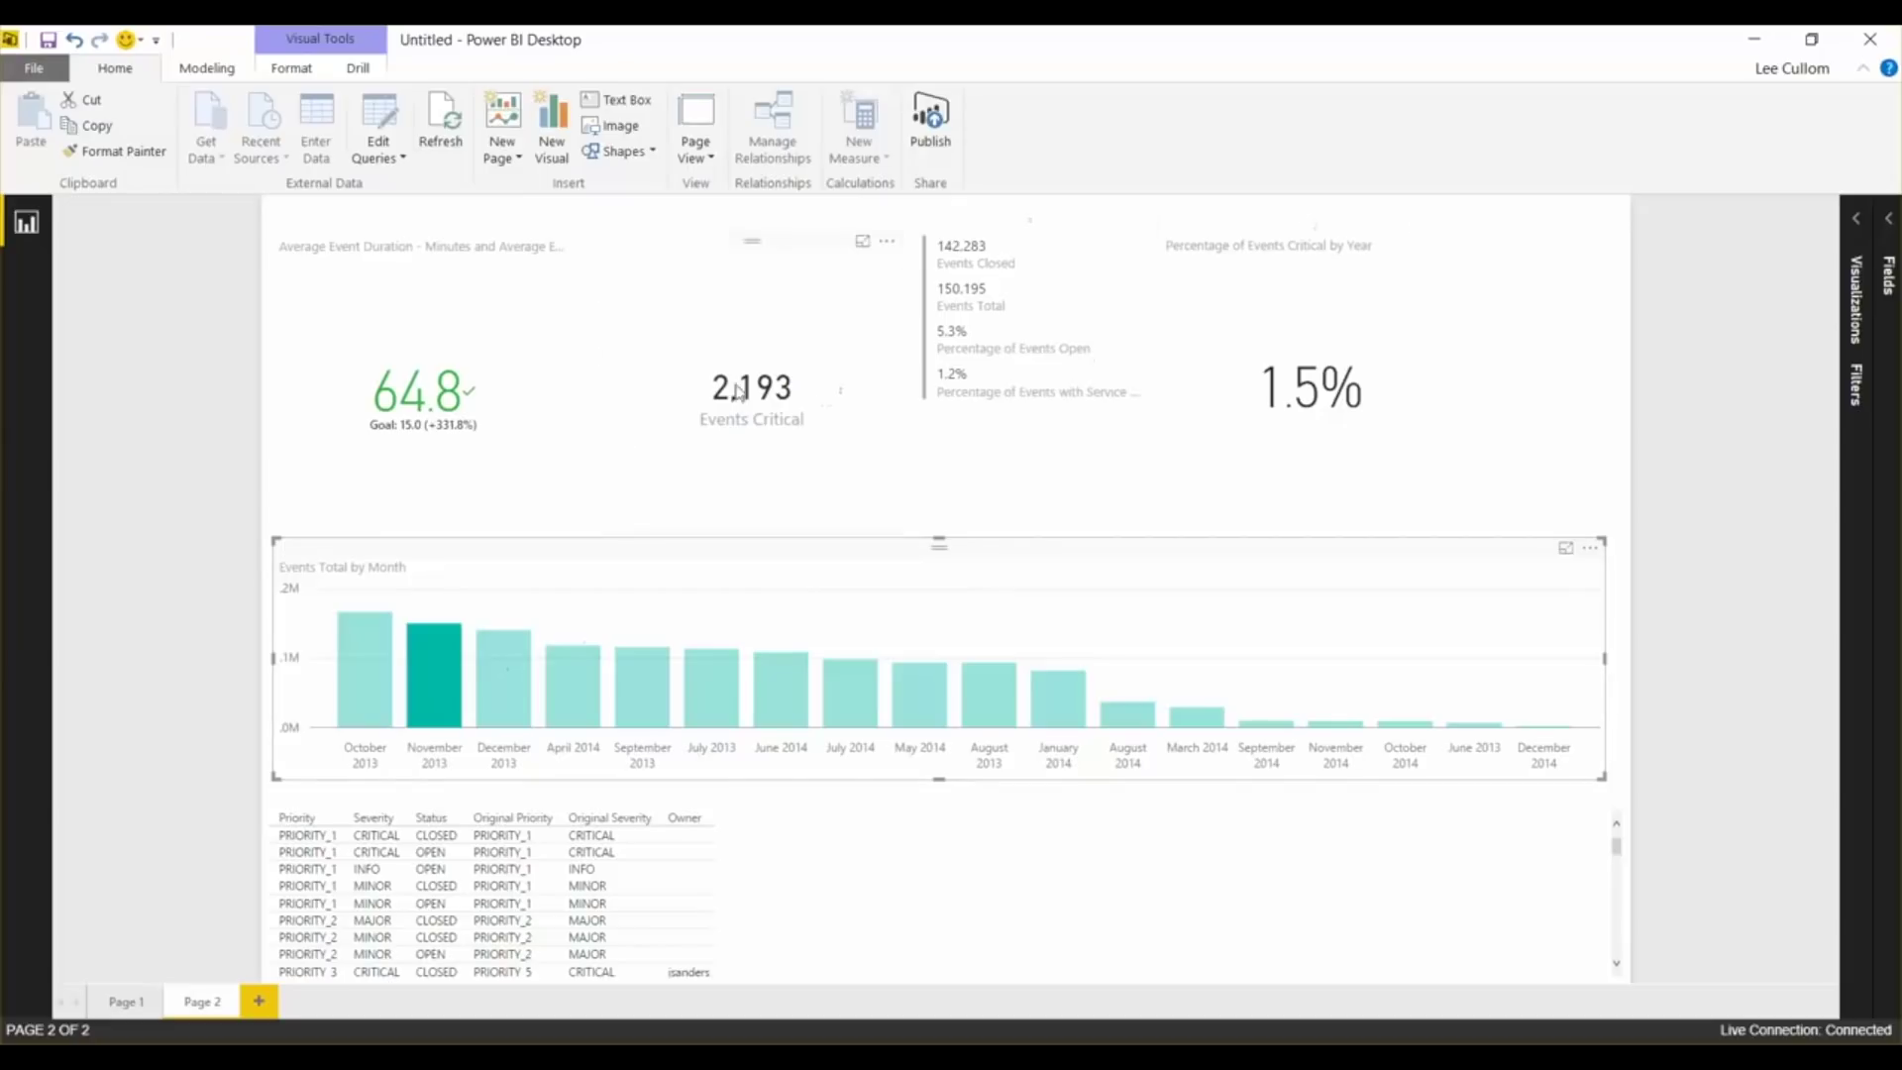
pyautogui.click(361, 672)
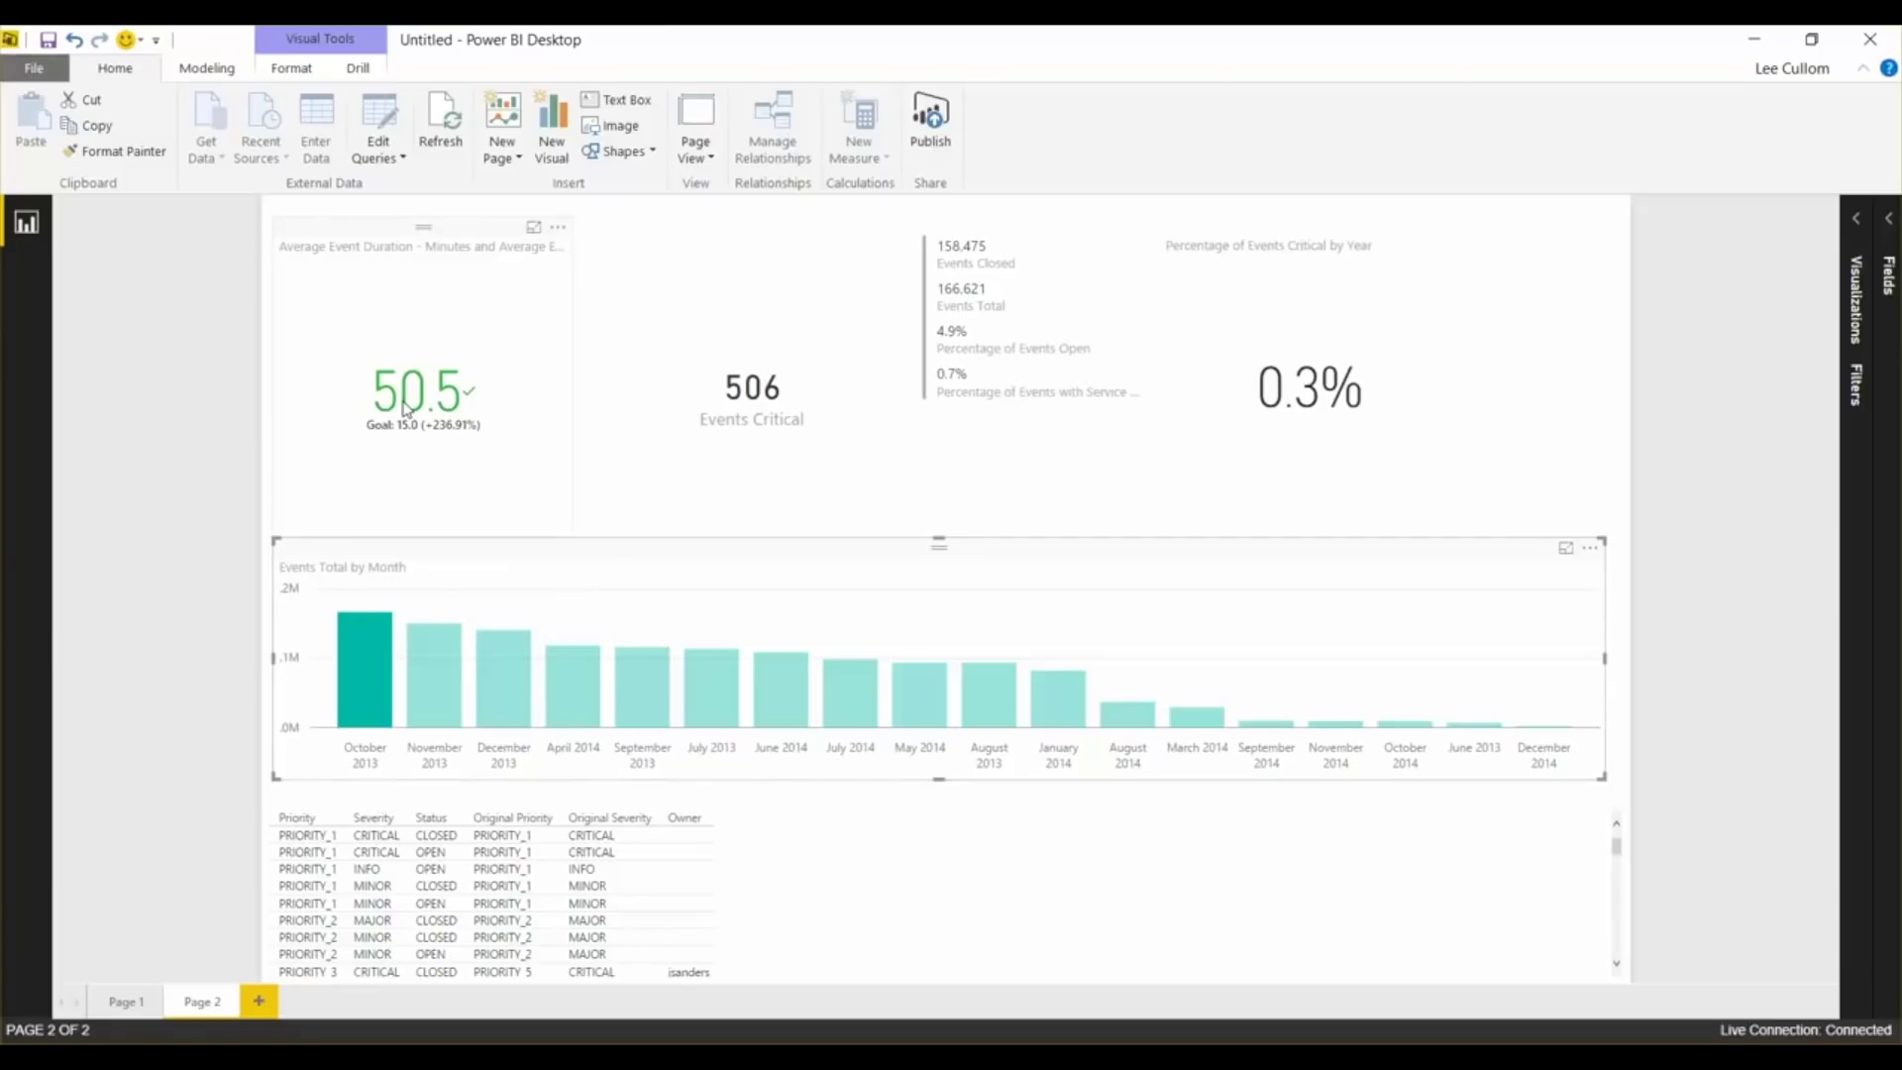
pyautogui.click(420, 691)
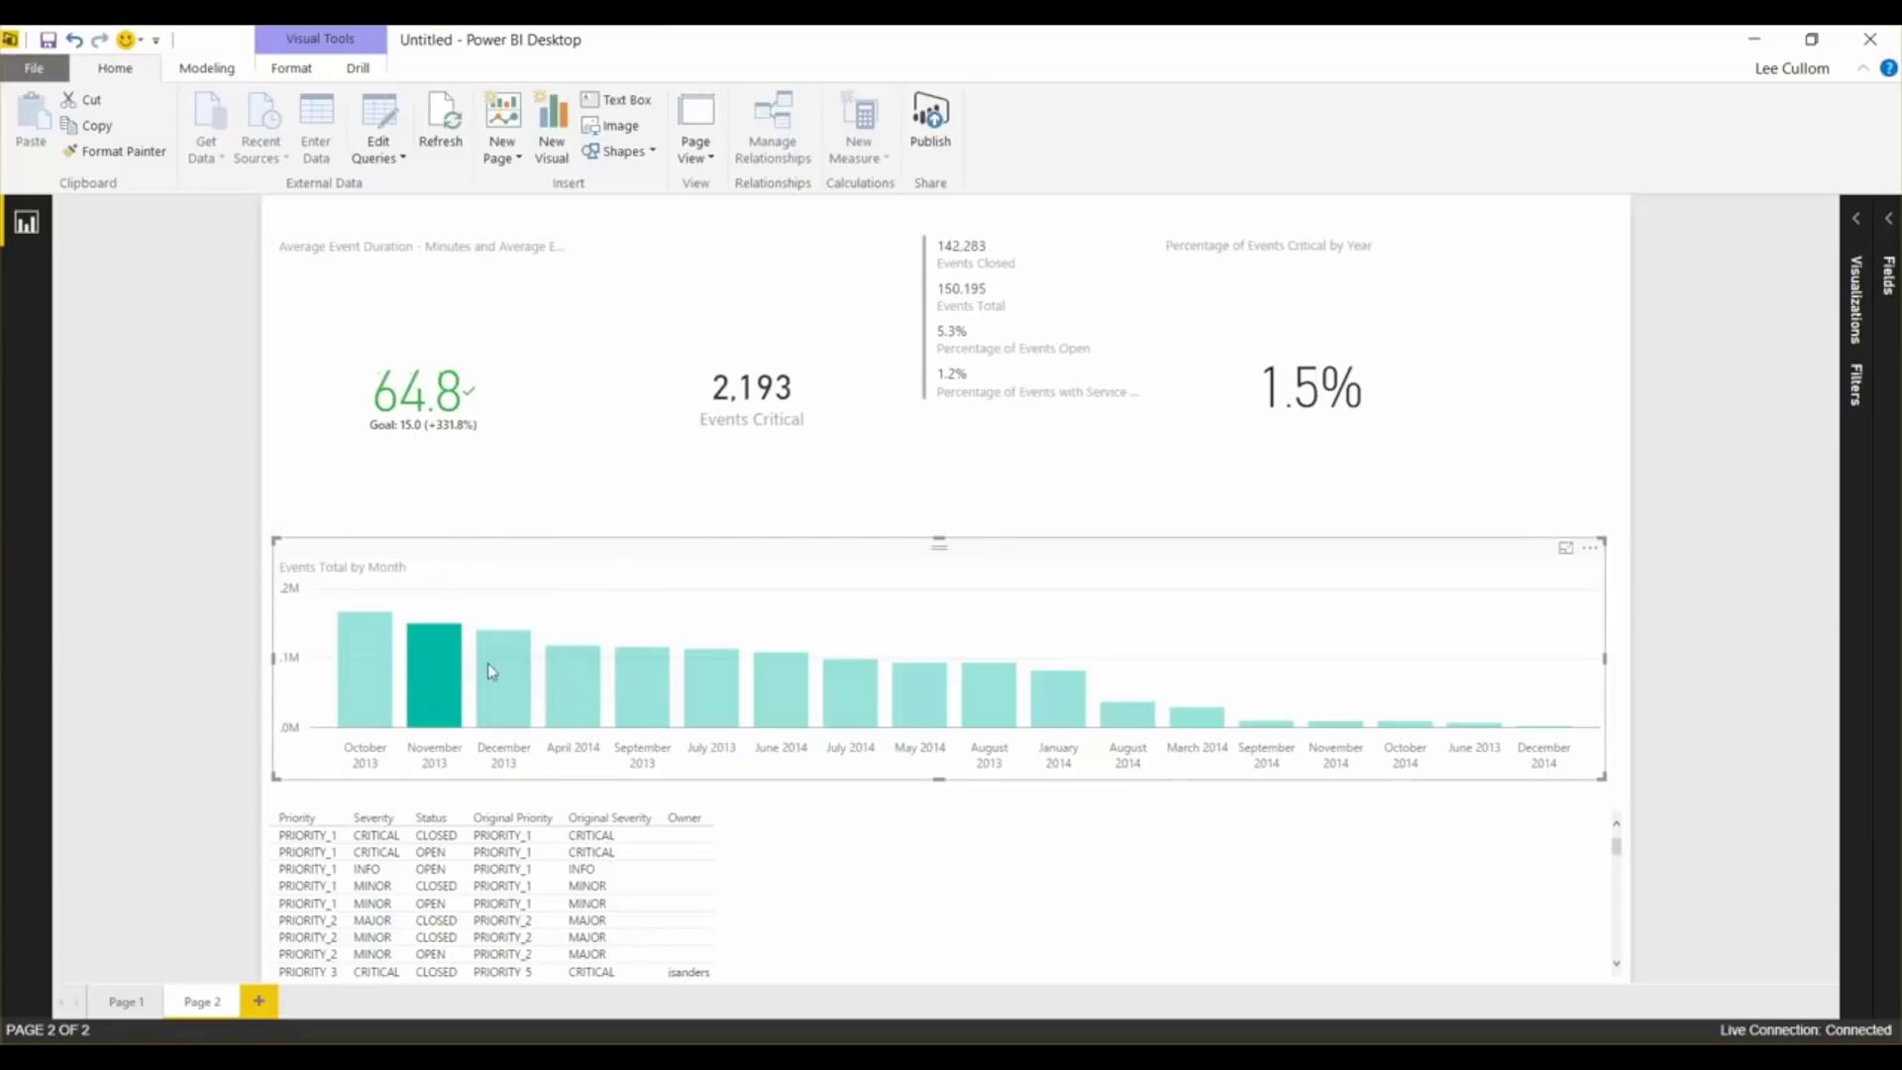
pyautogui.click(517, 693)
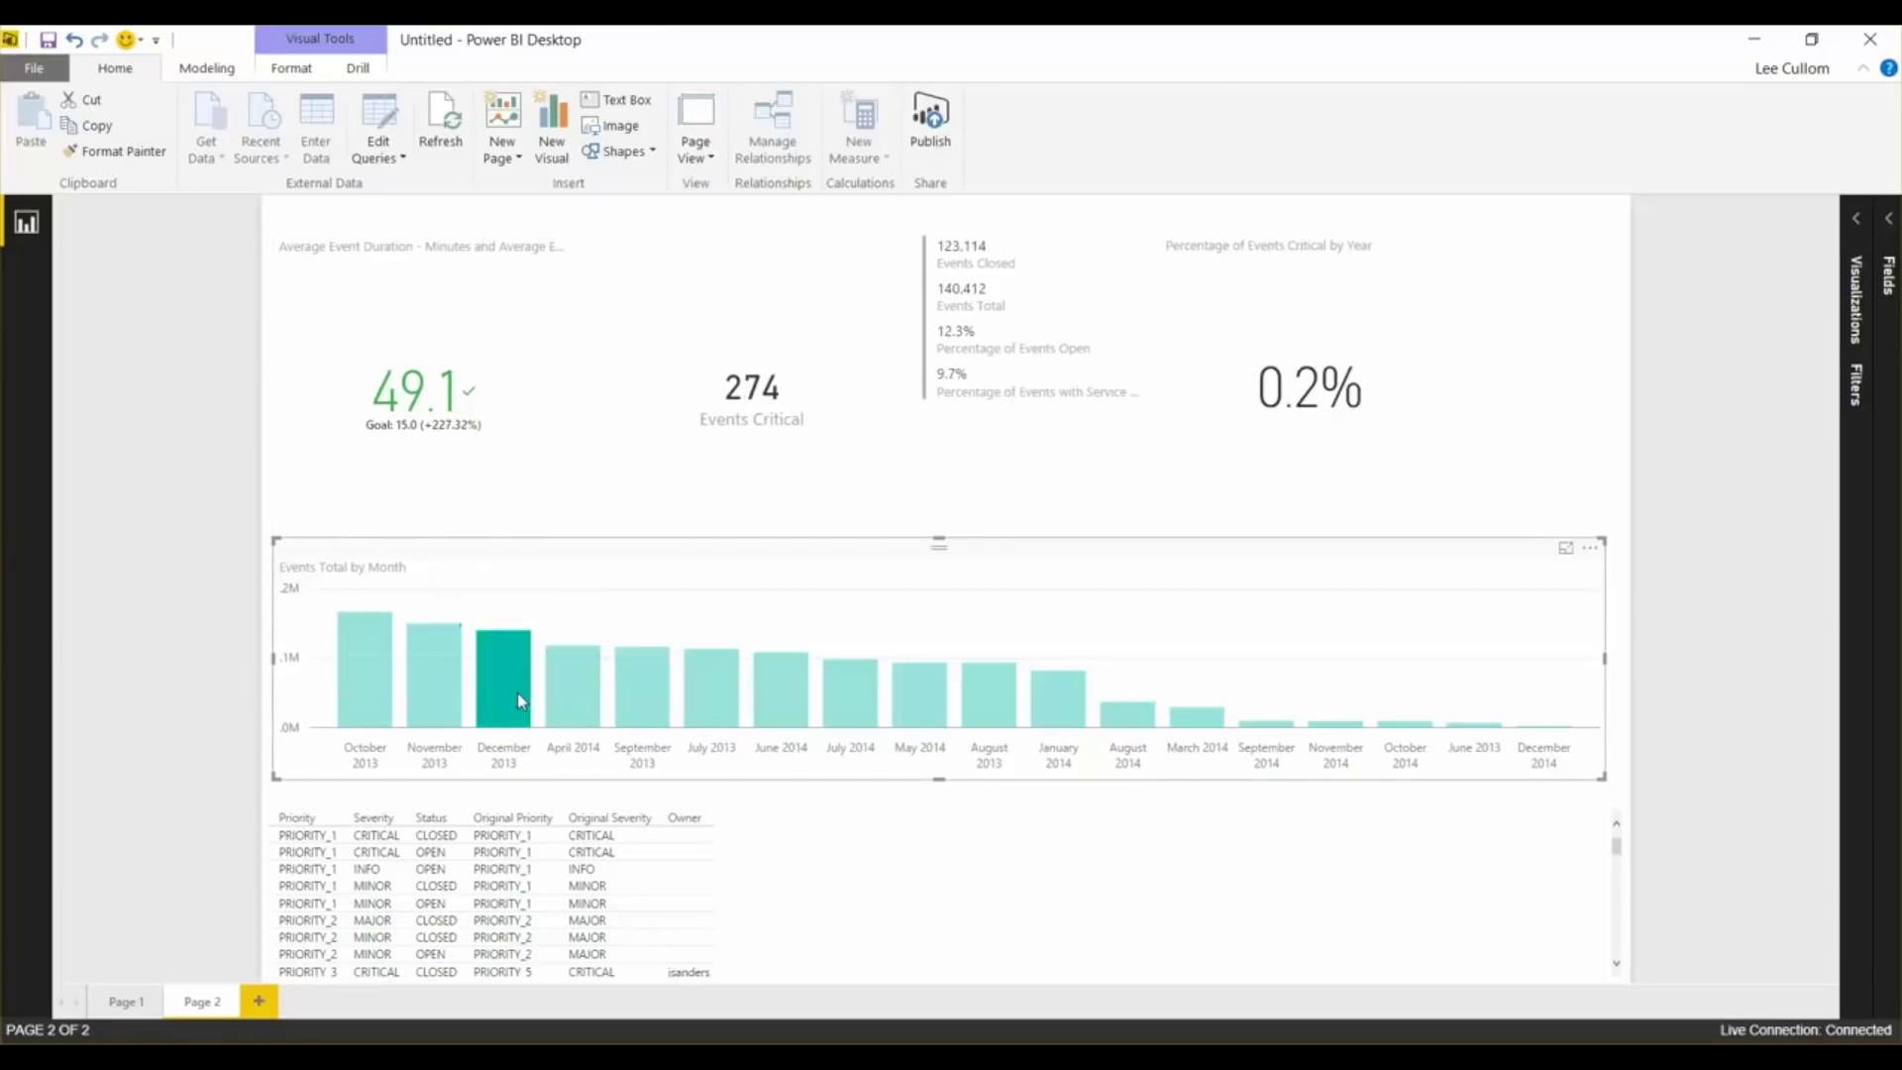
pyautogui.click(575, 680)
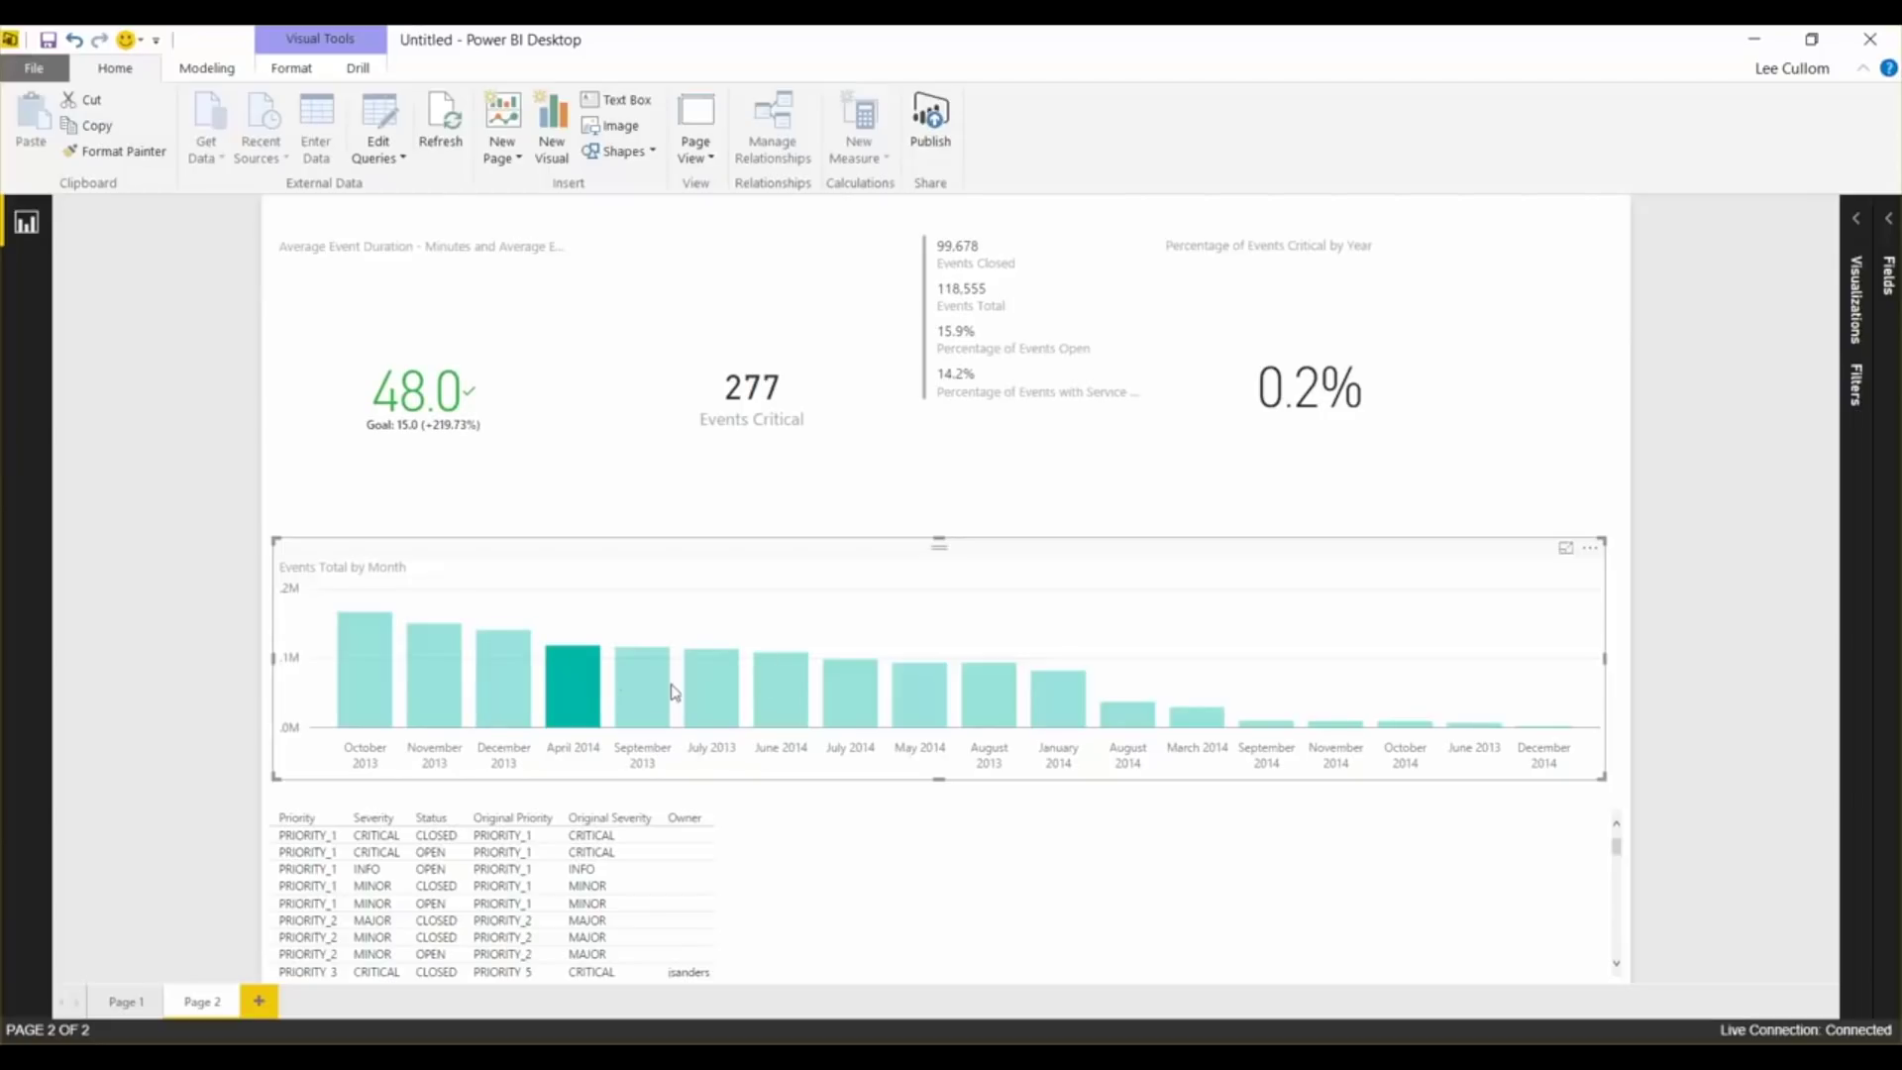
pyautogui.click(712, 684)
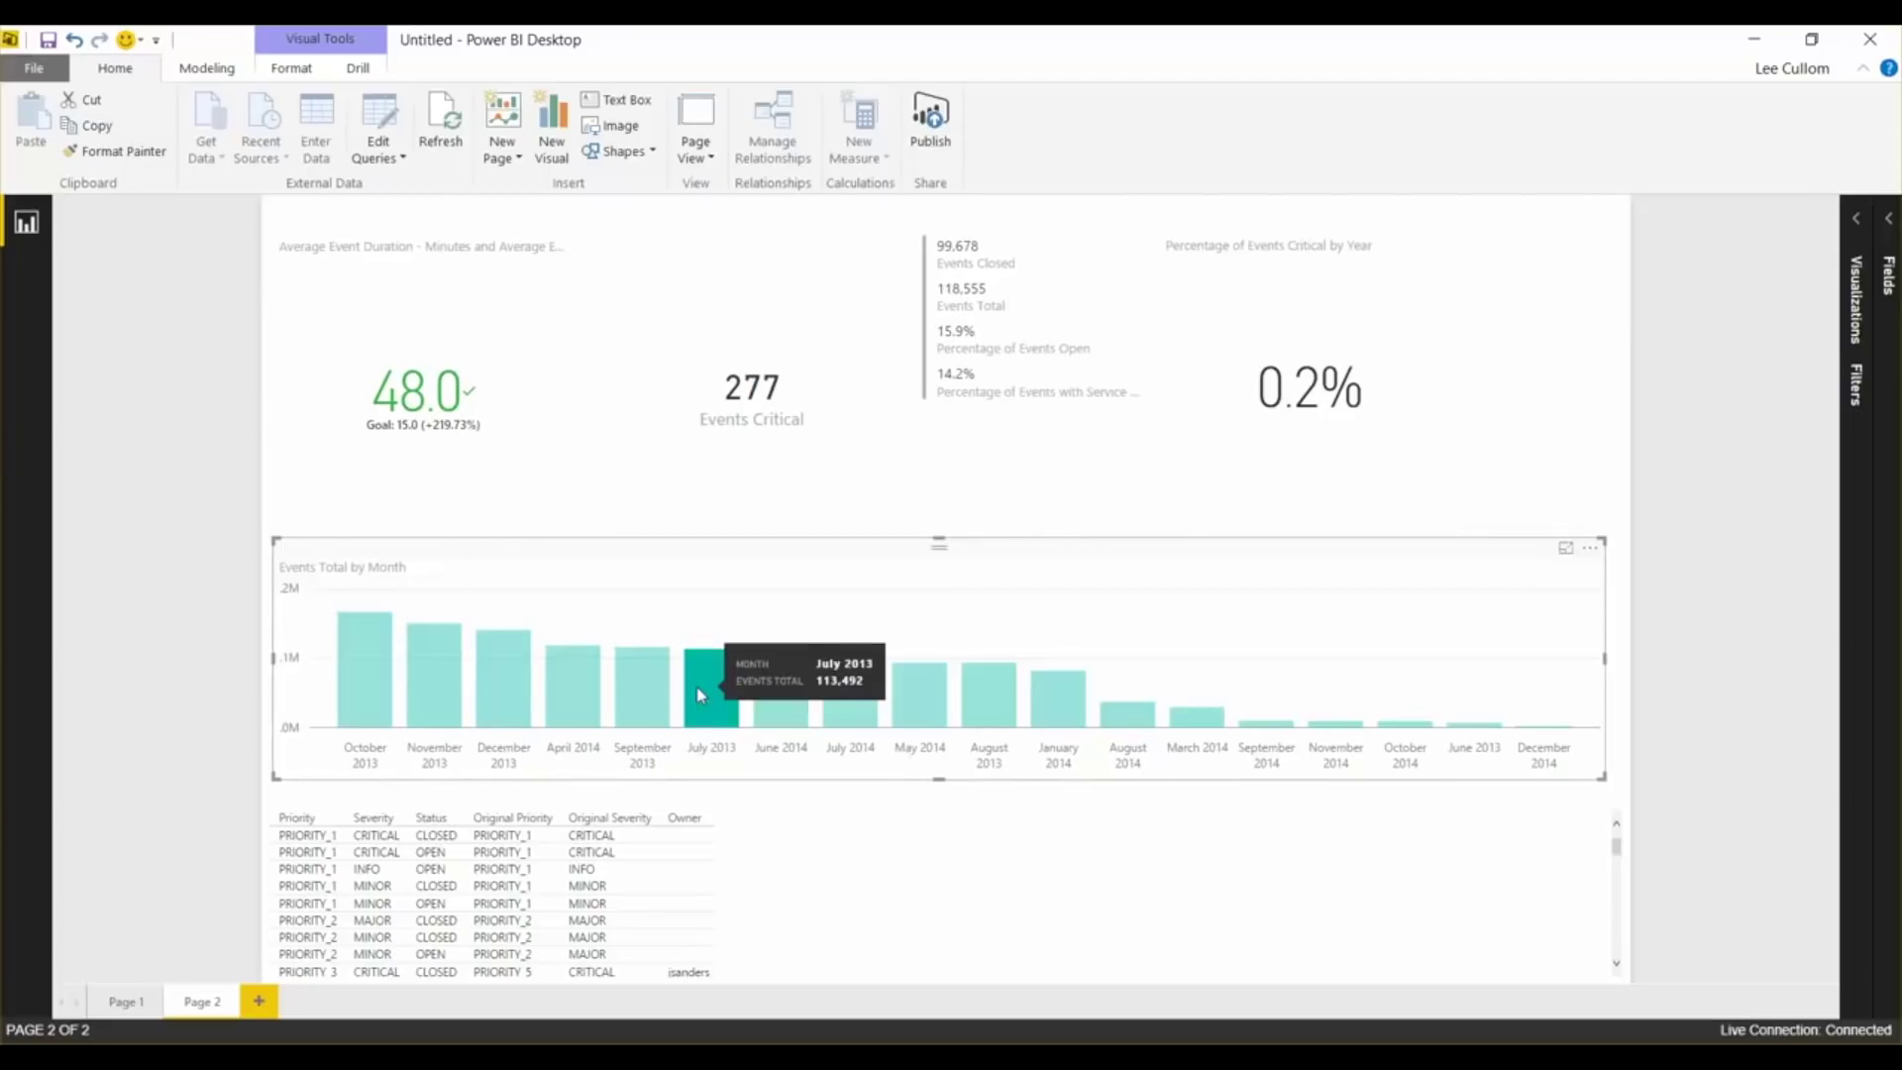
# Cross-filter the page to June 2014, showing 679 Events Critical and 108,614 Events Total
pyautogui.scroll(-5, 580, 862)
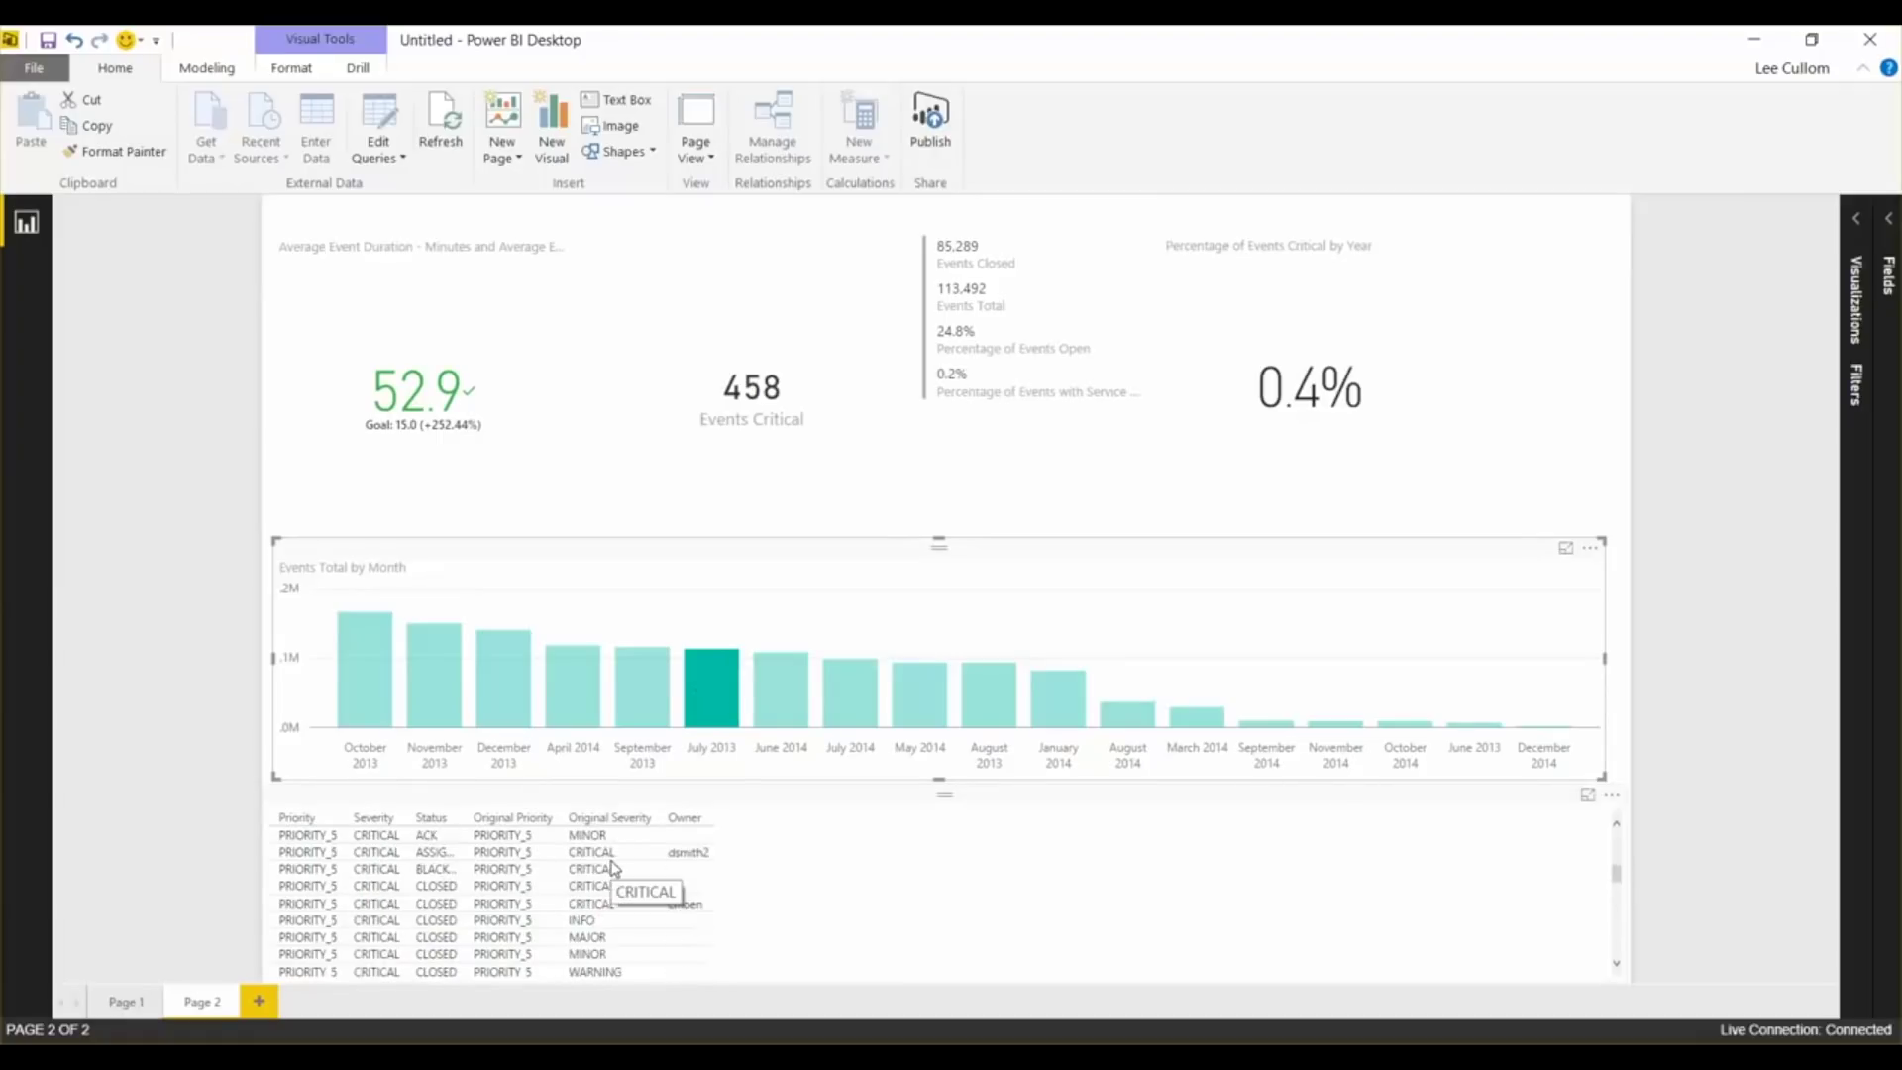
pyautogui.scroll(-5, 612, 868)
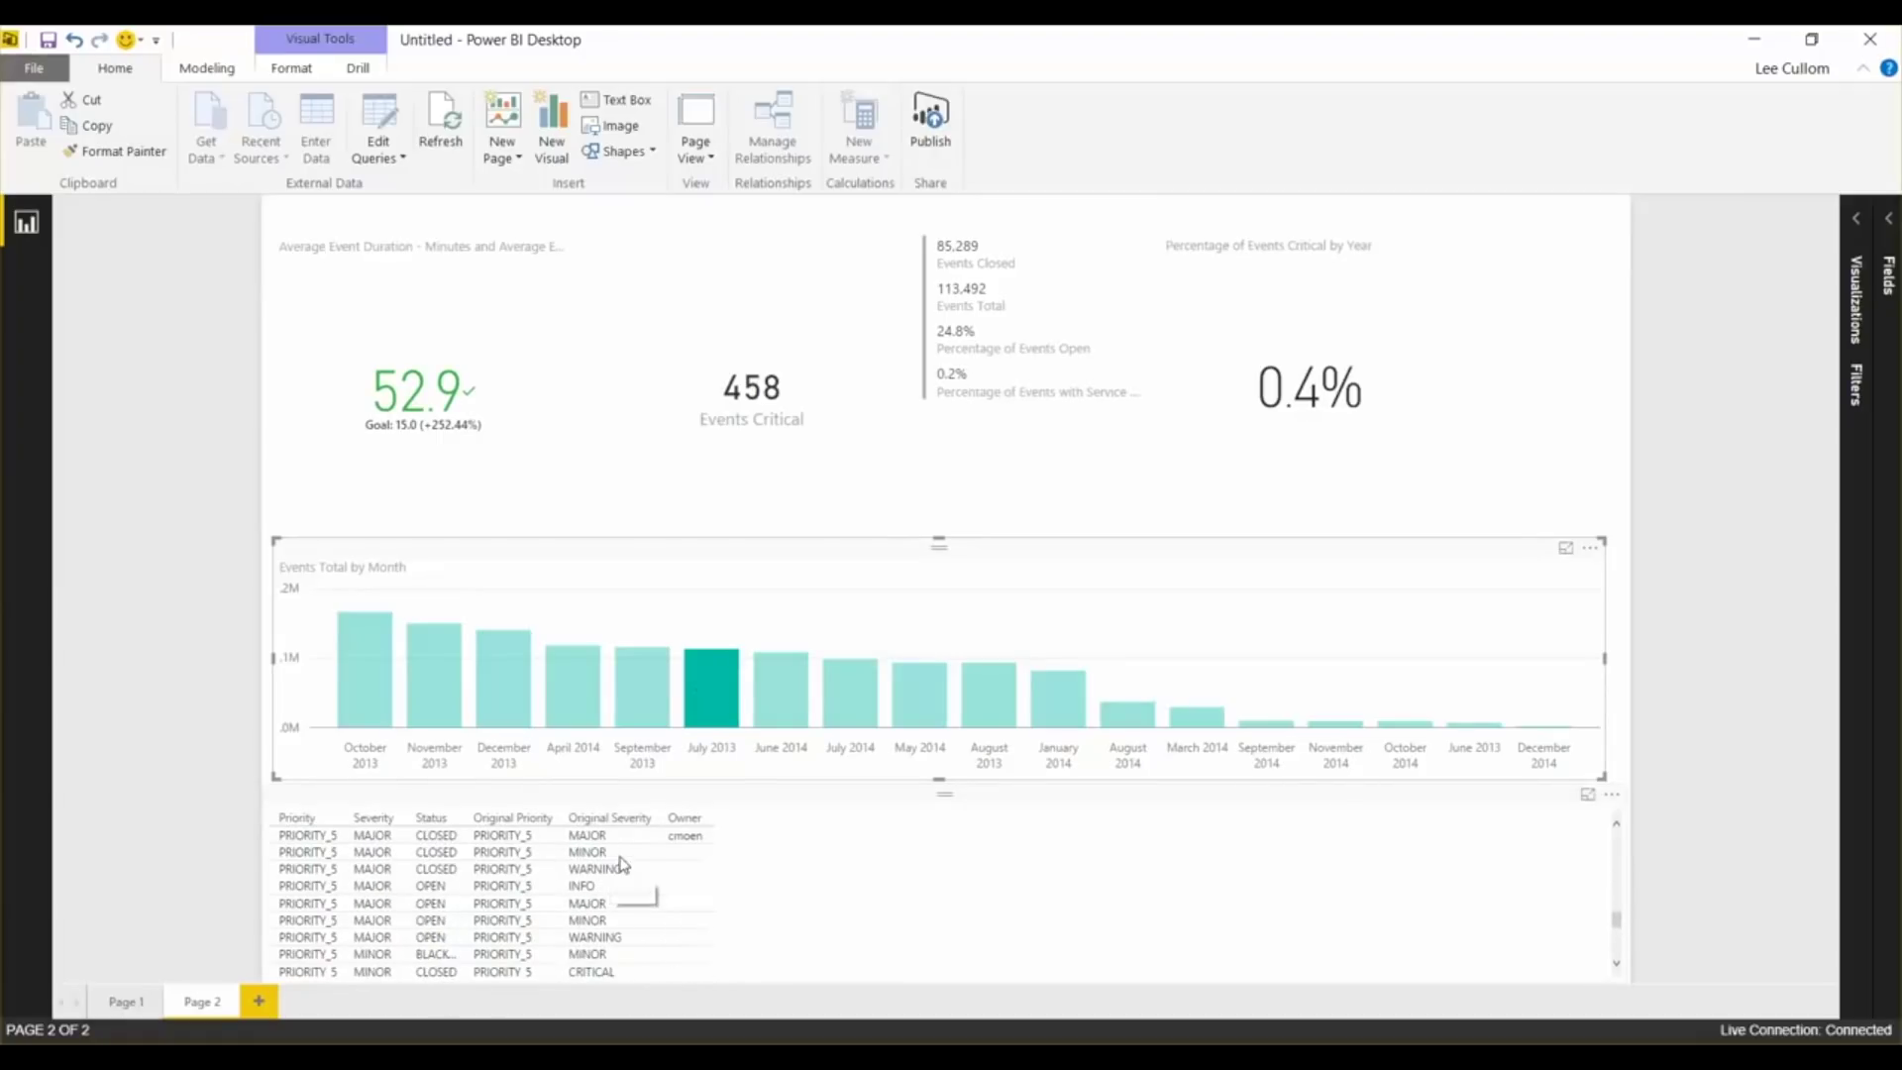
pyautogui.scroll(-3, 659, 865)
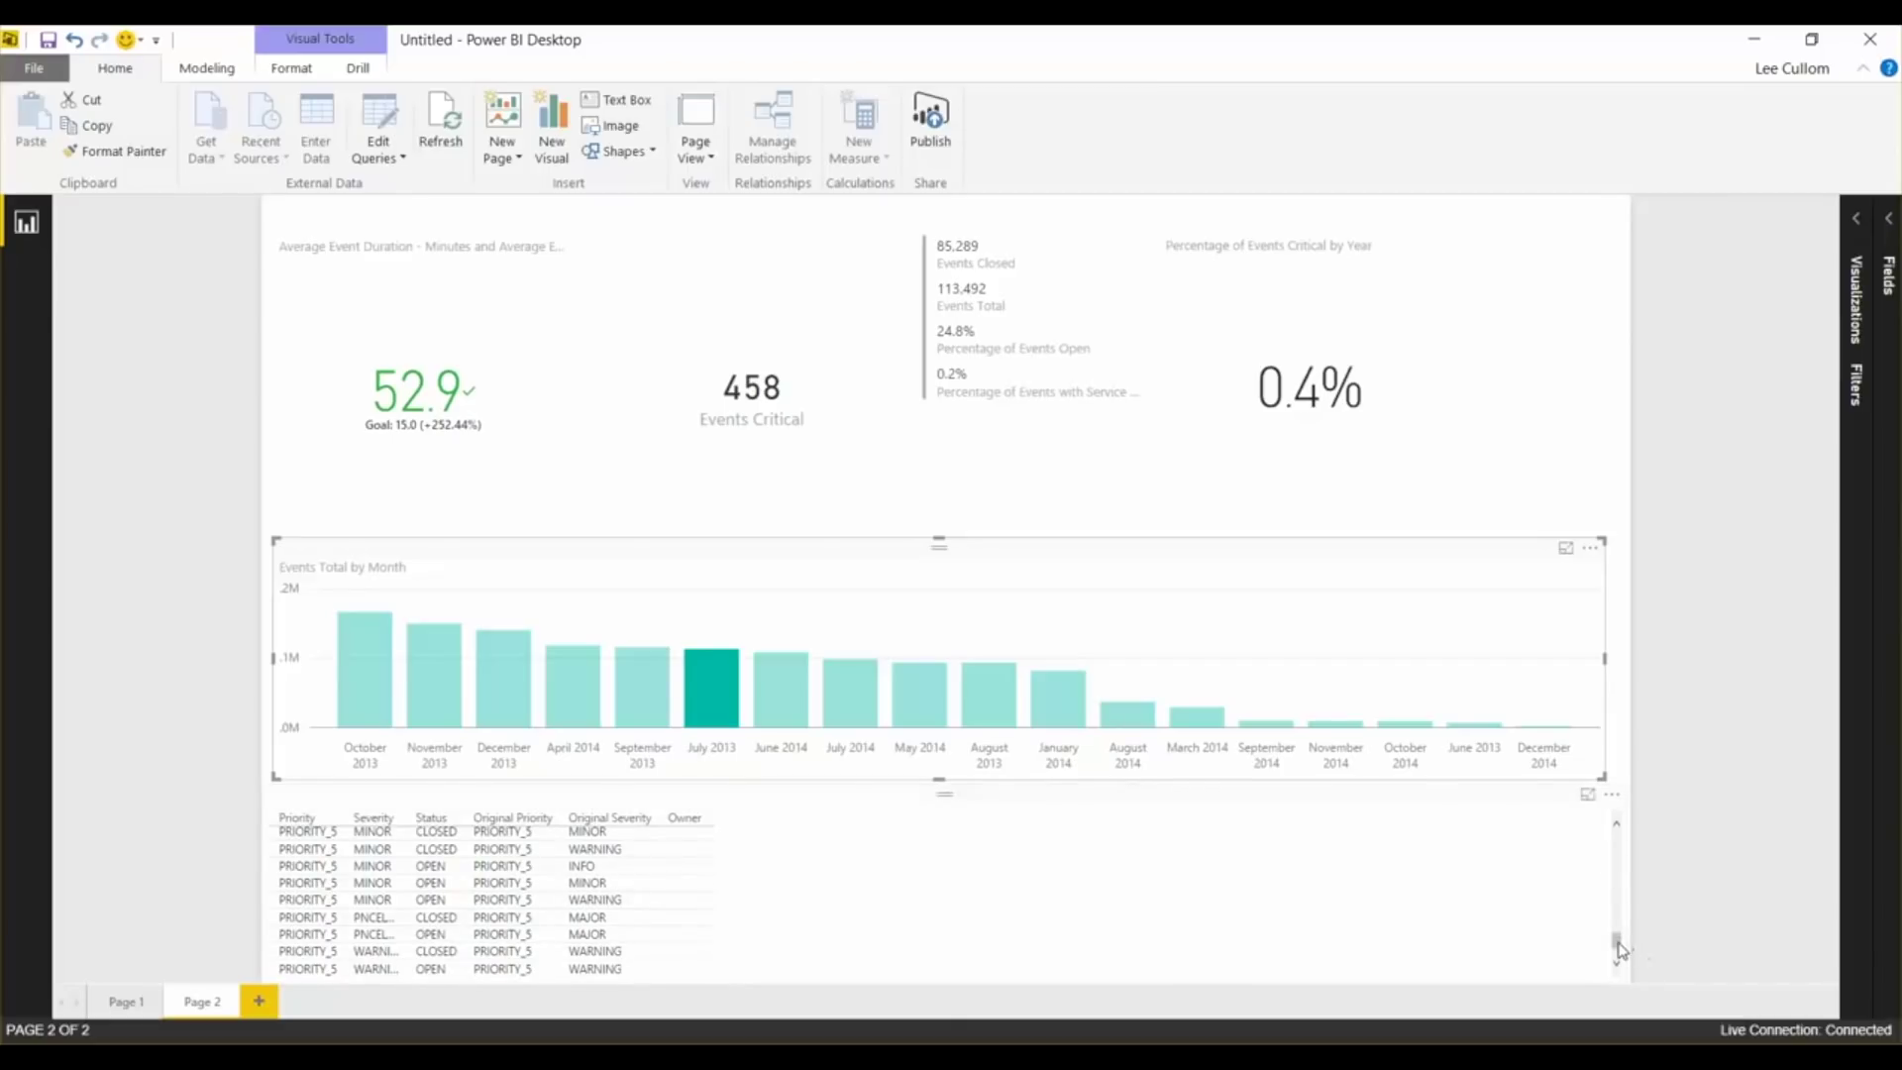
pyautogui.moveTo(1617, 941); pyautogui.dragTo(1615, 825)
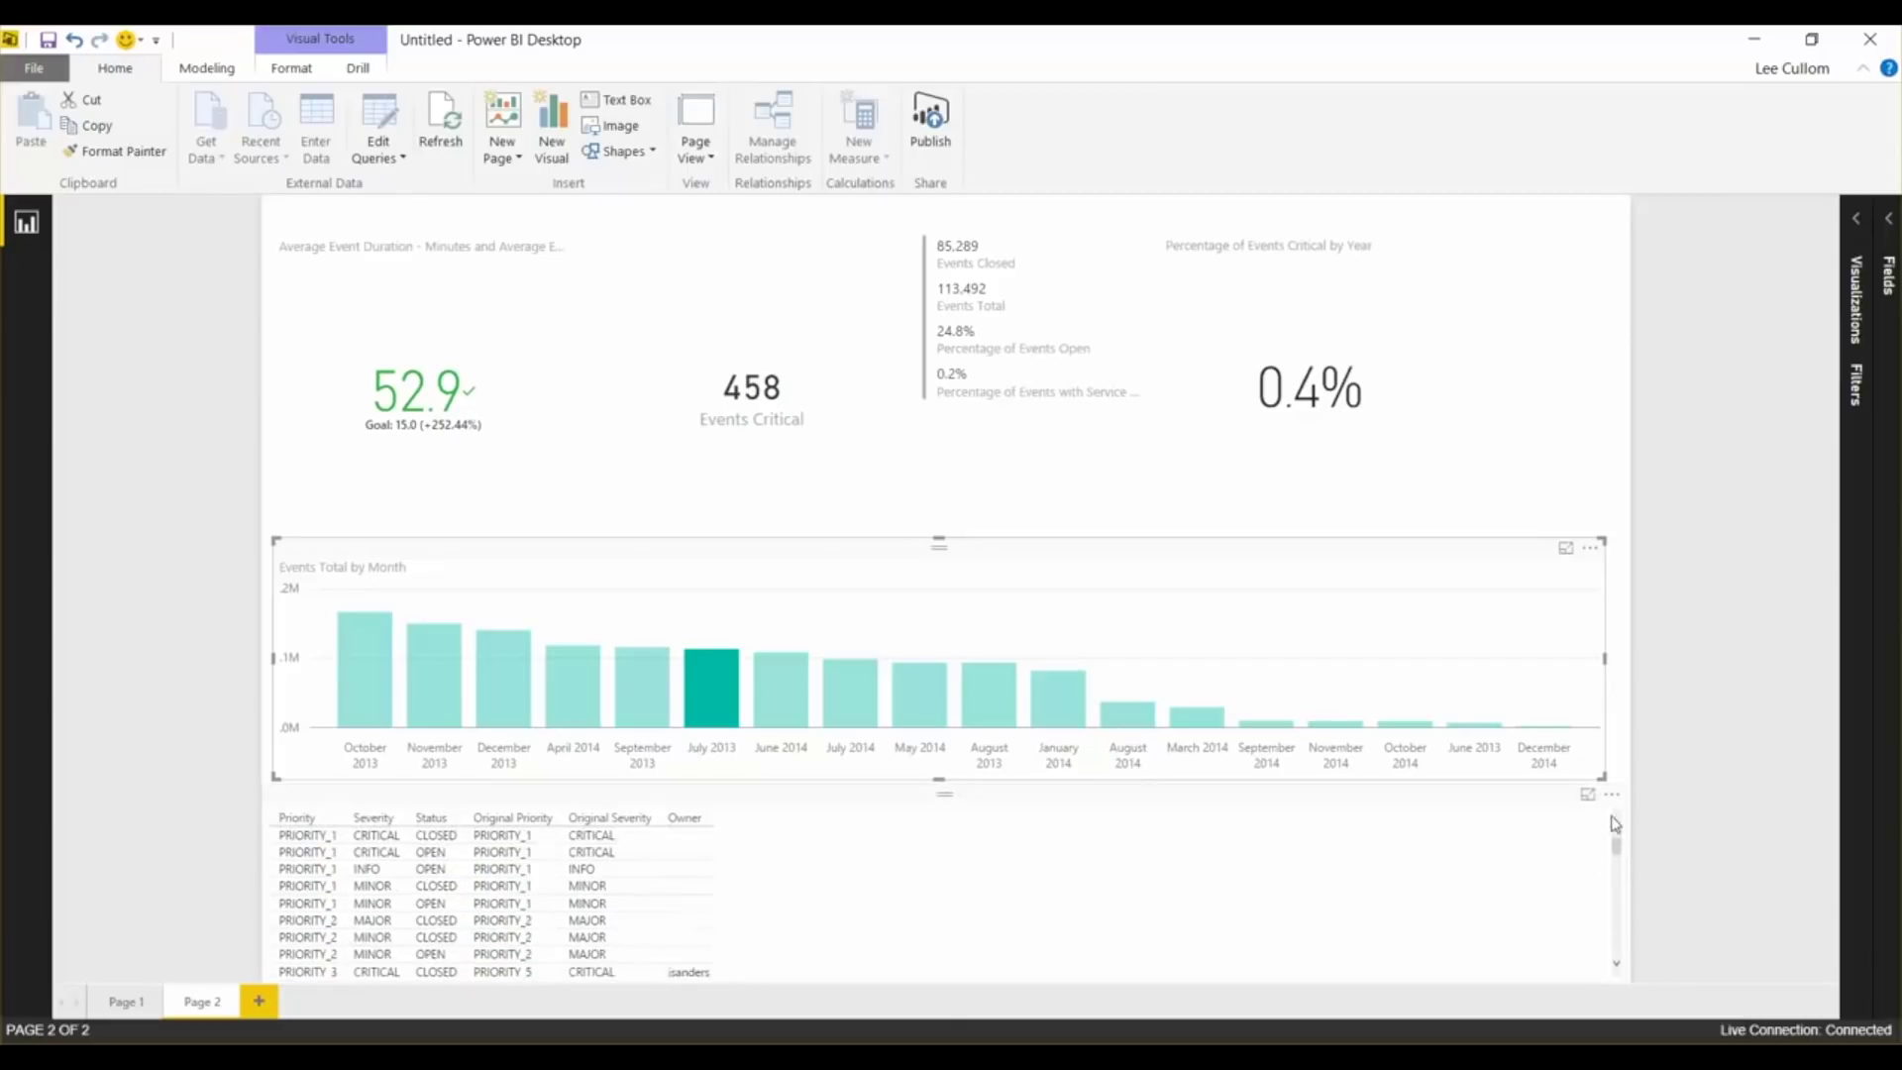
pyautogui.click(767, 699)
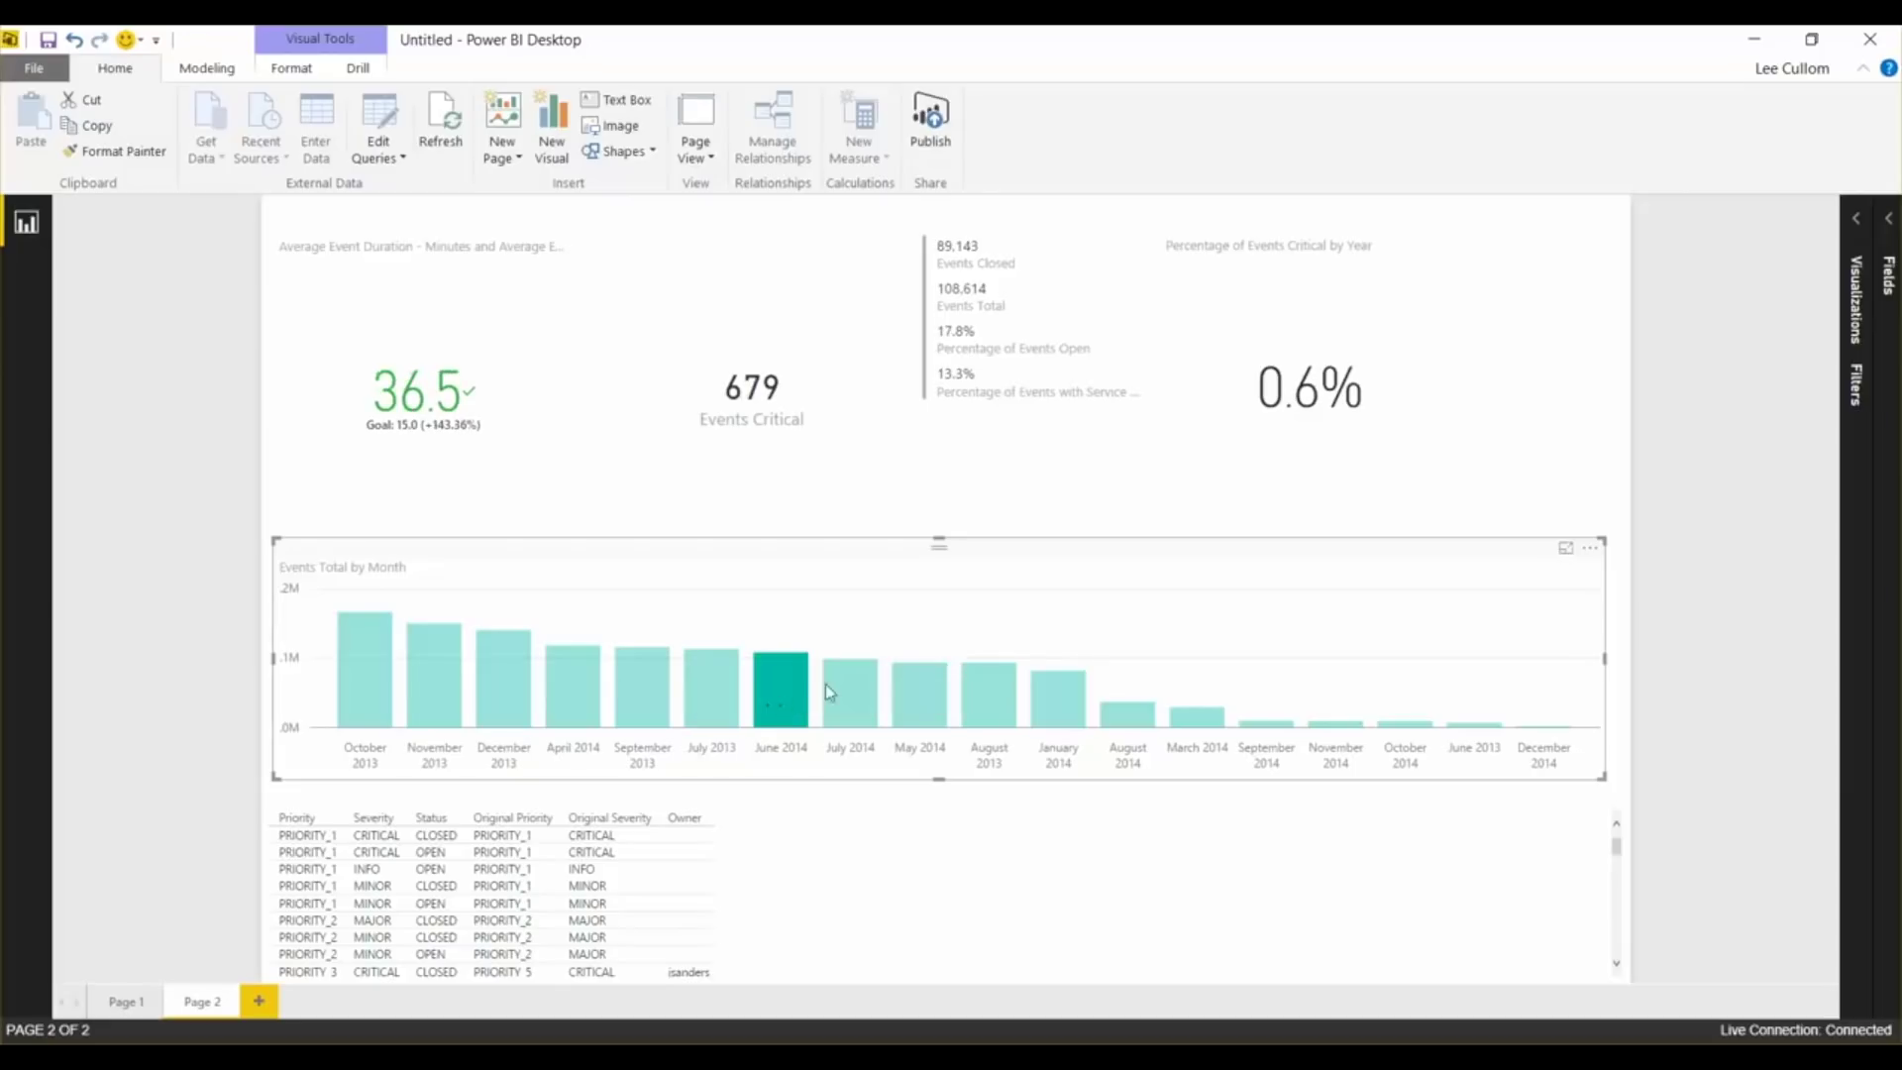